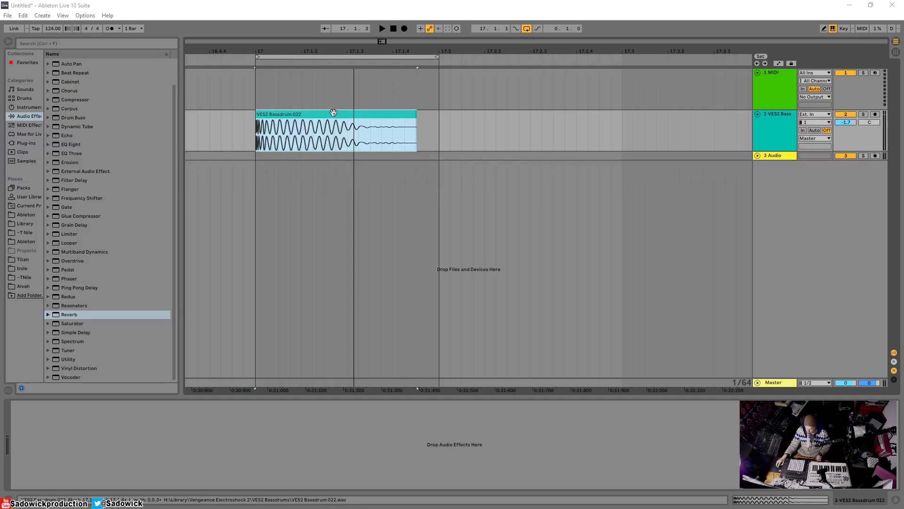
Step: Audition the bass drum clip and slightly reduce the height of its track
{"action": "key", "text": "space"}
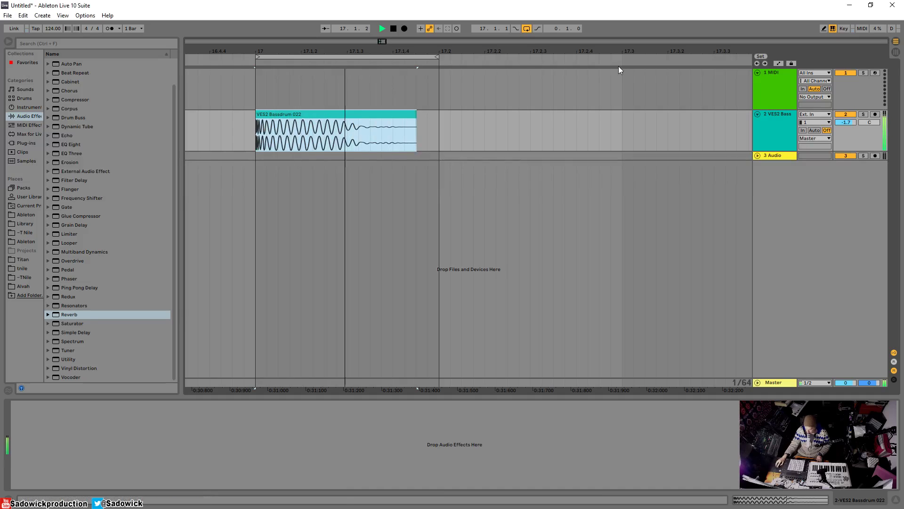
{"action": "key", "text": "space"}
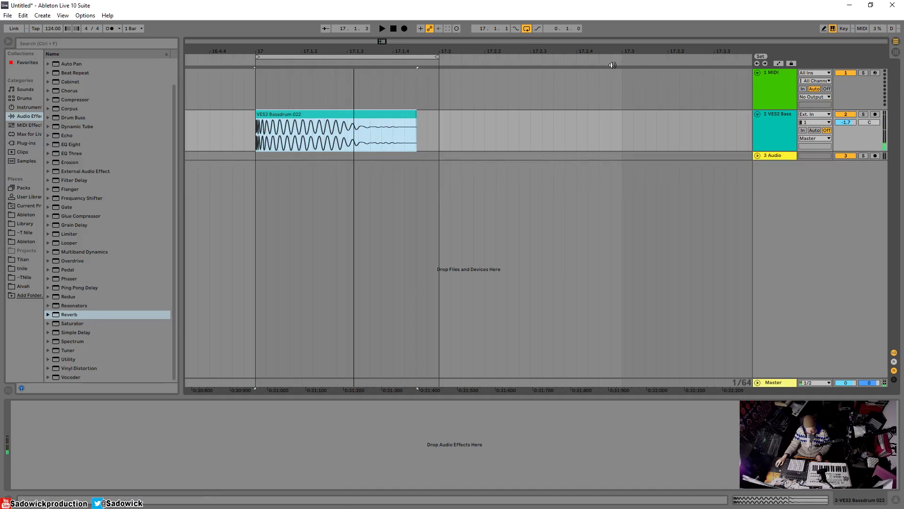
{"action": "left_click_drag", "start_coordinate": [441, 152], "coordinate": [442, 142]}
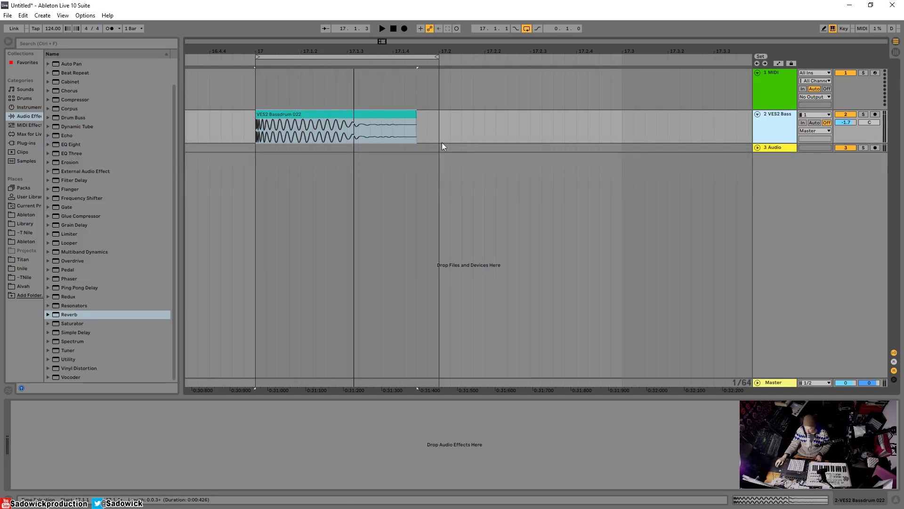
Step: Load the FabFilter Saturn plug-in onto the bass drum track and split it into three bands, with the first crossover at about 168 Hz
{"action": "left_click", "coordinate": [30, 142]}
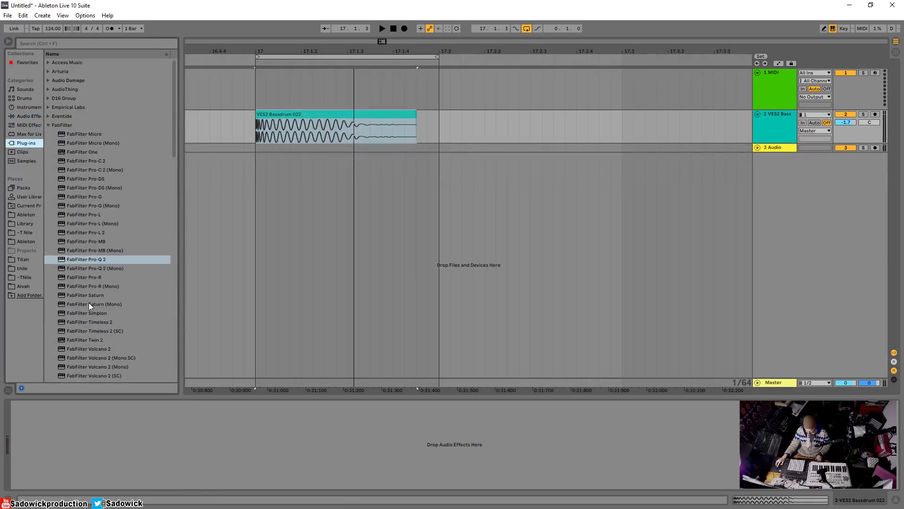
{"action": "left_click_drag", "start_coordinate": [87, 295], "coordinate": [304, 125]}
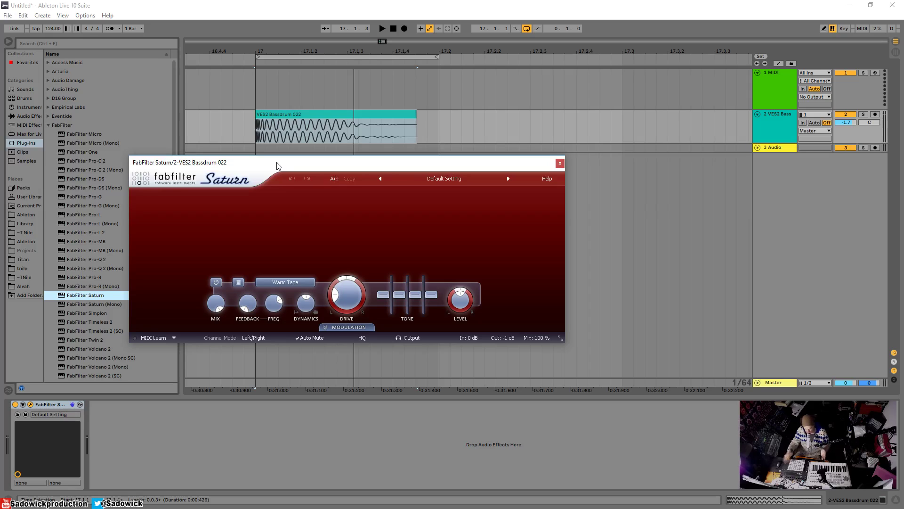
{"action": "left_click_drag", "start_coordinate": [285, 165], "coordinate": [276, 166]}
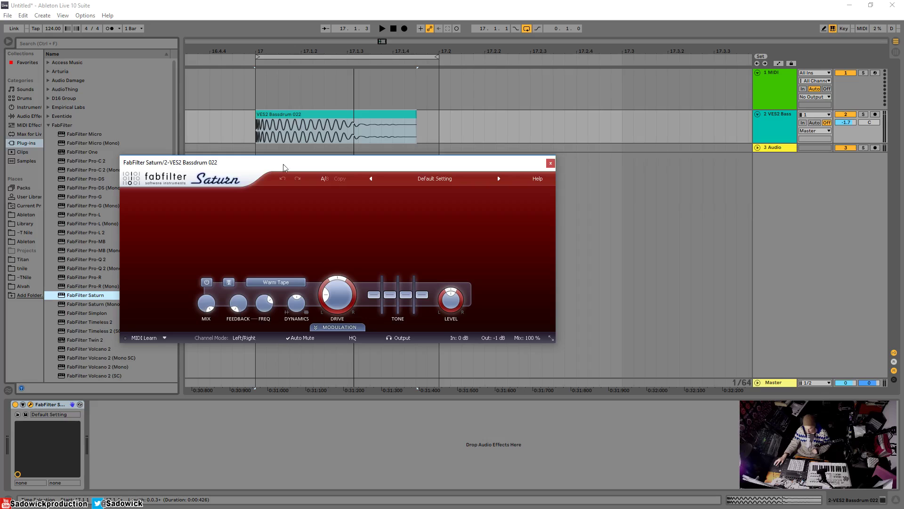
{"action": "left_click", "coordinate": [254, 194]}
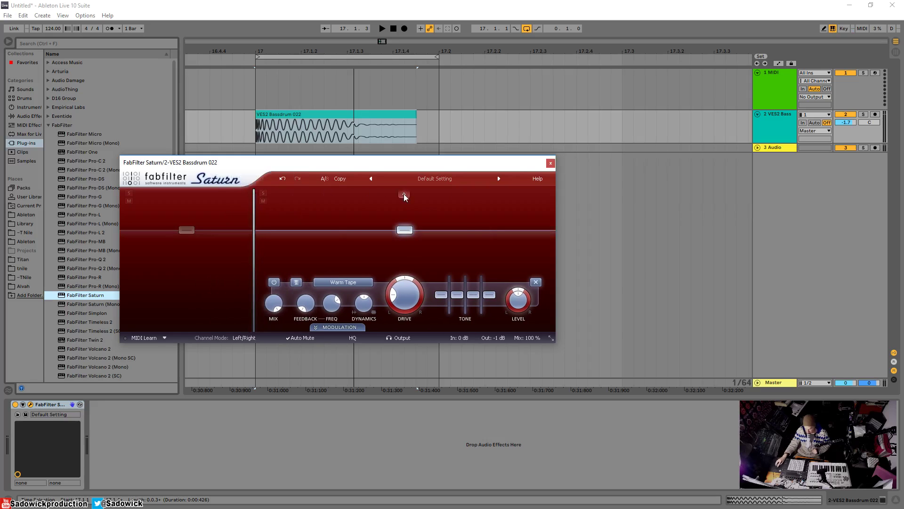
{"action": "left_click", "coordinate": [403, 194]}
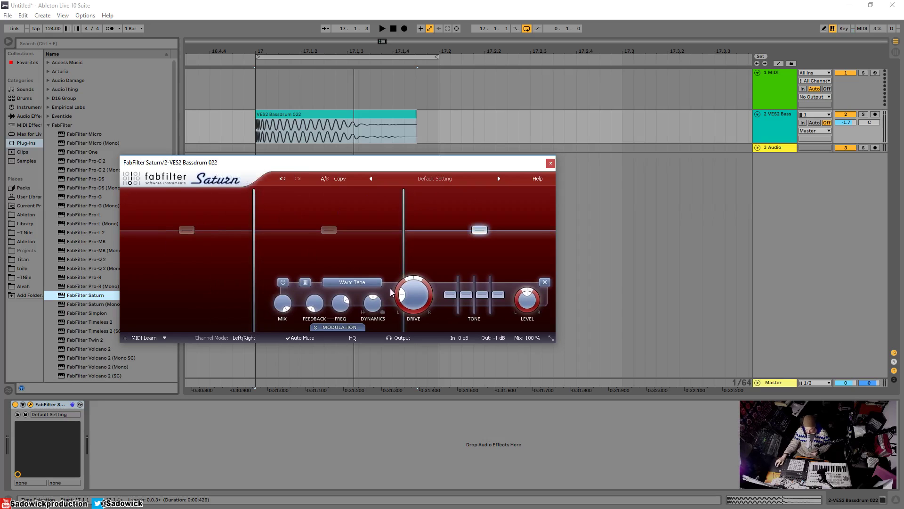
Step: Review the distortion styles available for Saturn's highest band without changing the style, and reposition the plug-in window
{"action": "left_click", "coordinate": [349, 282]}
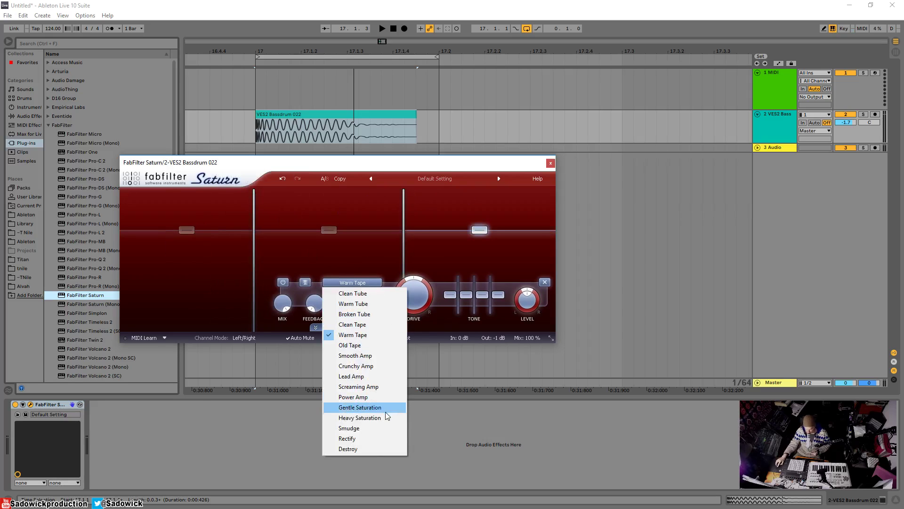
{"action": "left_click", "coordinate": [435, 160]}
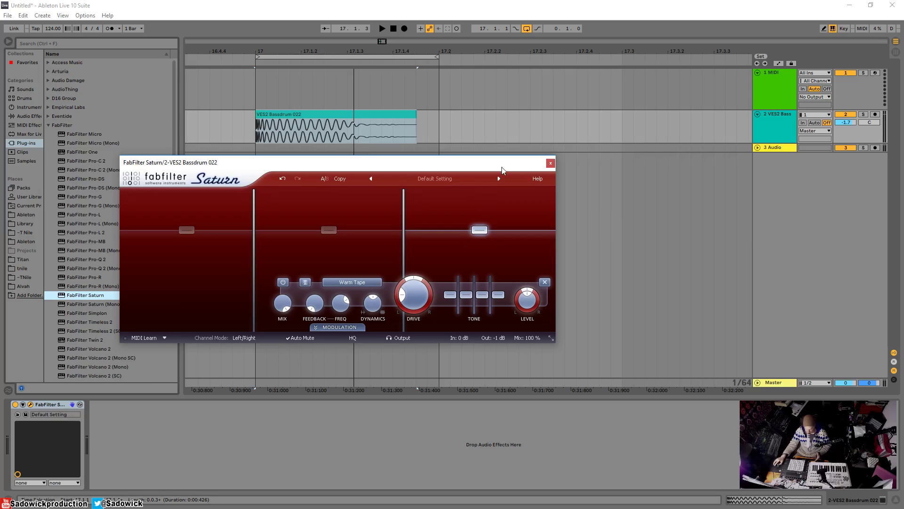
{"action": "left_click_drag", "start_coordinate": [456, 167], "coordinate": [459, 156]}
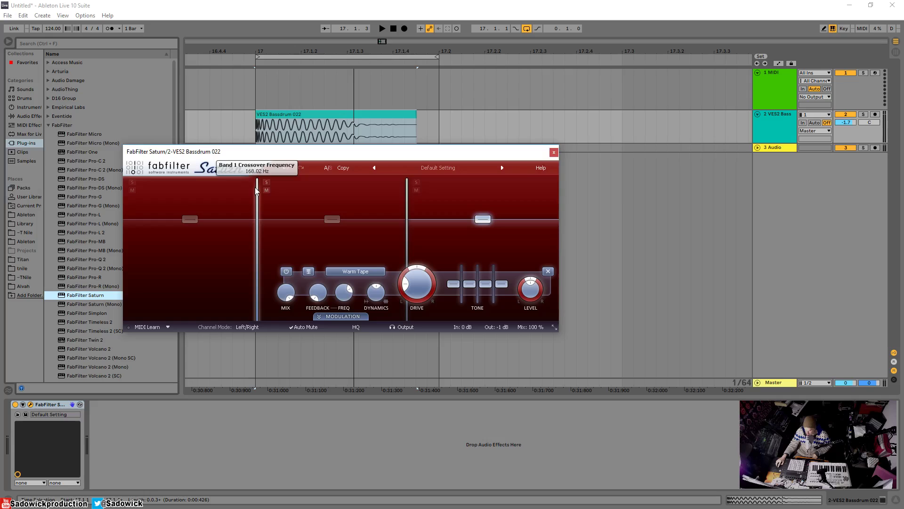
{"action": "left_click_drag", "start_coordinate": [300, 151], "coordinate": [286, 168]}
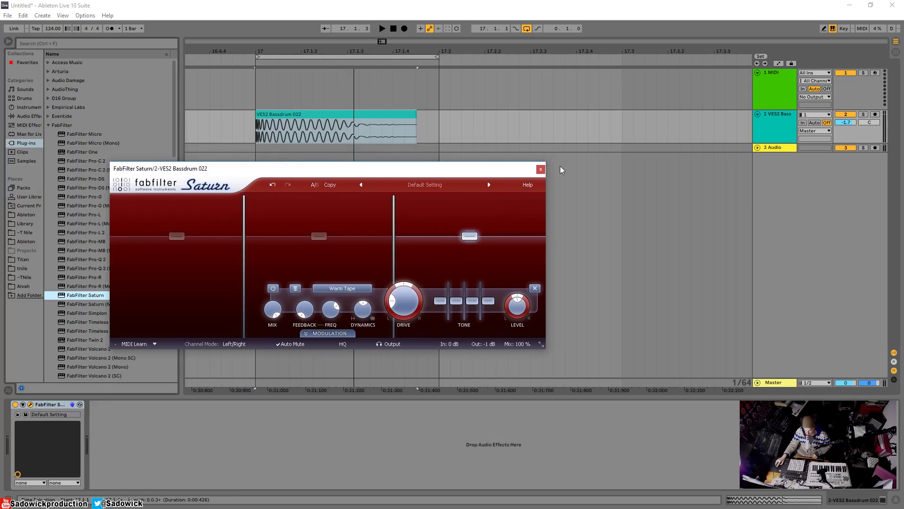
Step: Close the Saturn window and remove the plug-in from the bass drum track
{"action": "left_click", "coordinate": [541, 169]}
{"action": "right_click", "coordinate": [44, 403]}
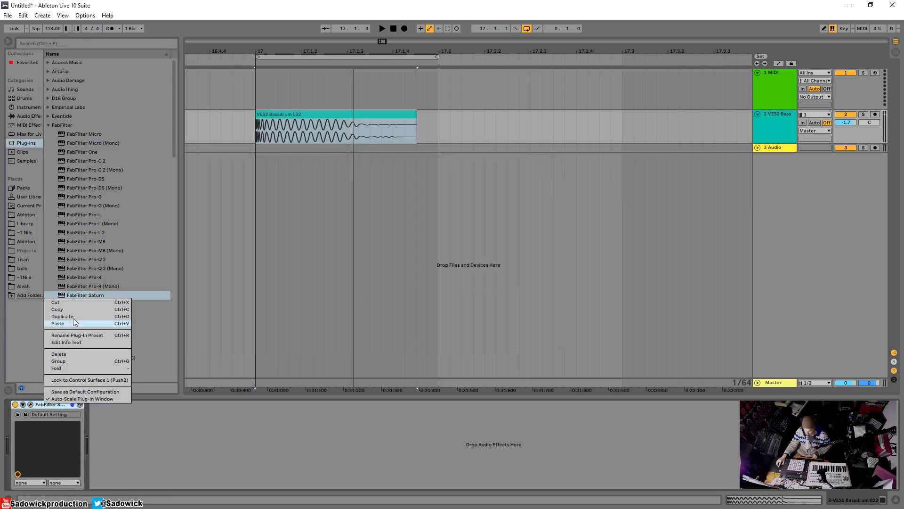
{"action": "left_click", "coordinate": [66, 303]}
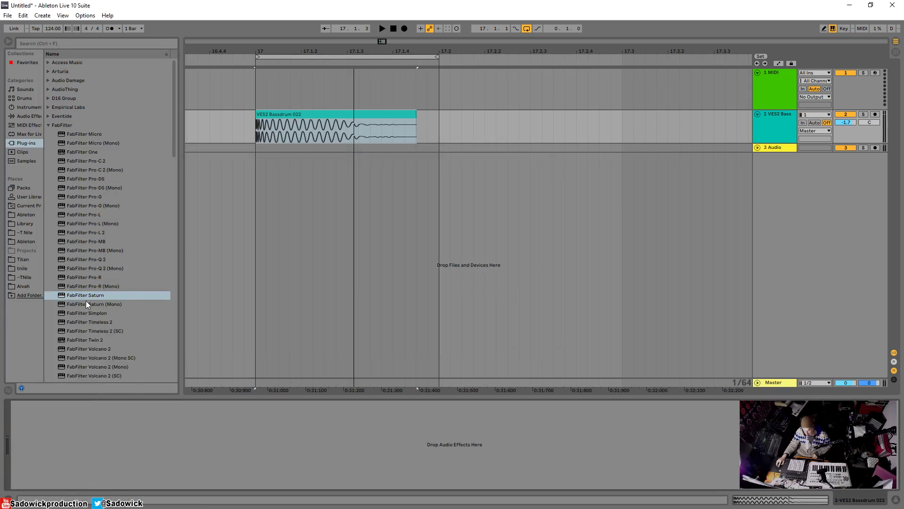
Step: Load a fresh FabFilter Saturn onto the bass drum track and audition the clip through it
{"action": "left_click_drag", "start_coordinate": [89, 296], "coordinate": [309, 140]}
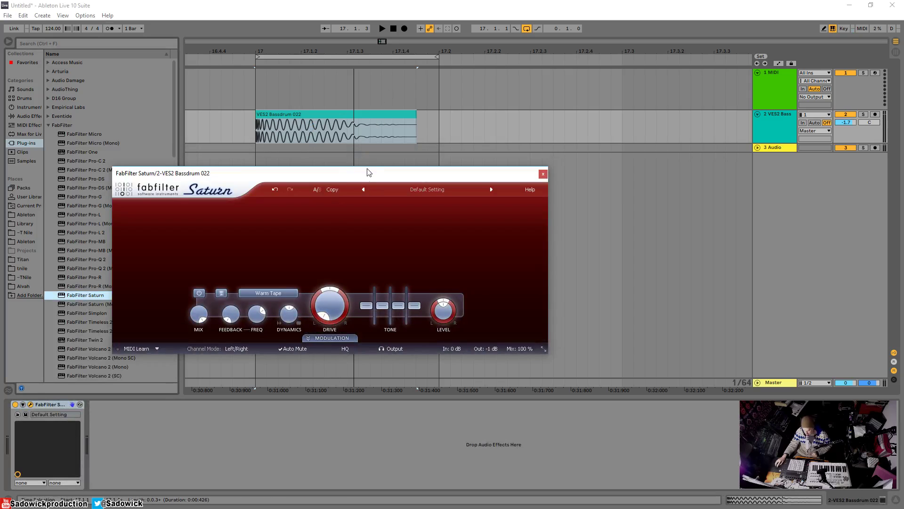
{"action": "left_click_drag", "start_coordinate": [366, 173], "coordinate": [386, 168]}
{"action": "left_click", "coordinate": [343, 118]}
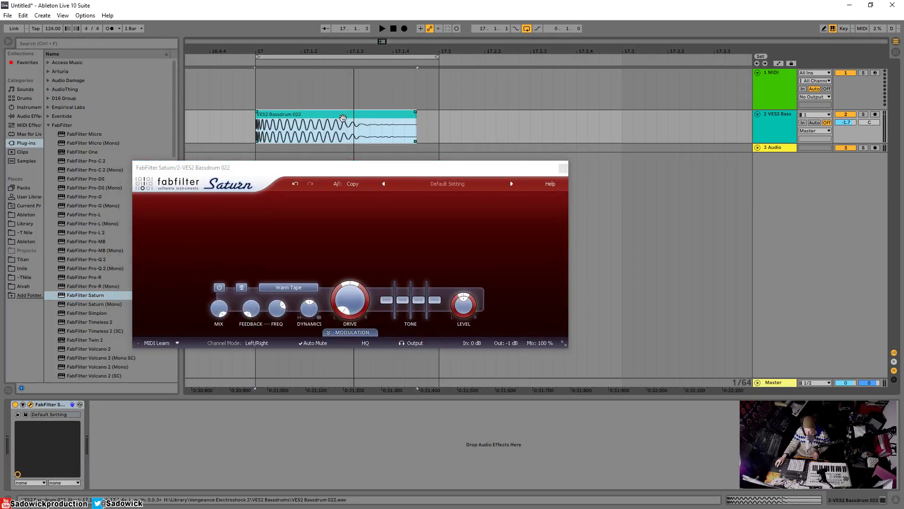
{"action": "key", "text": "space"}
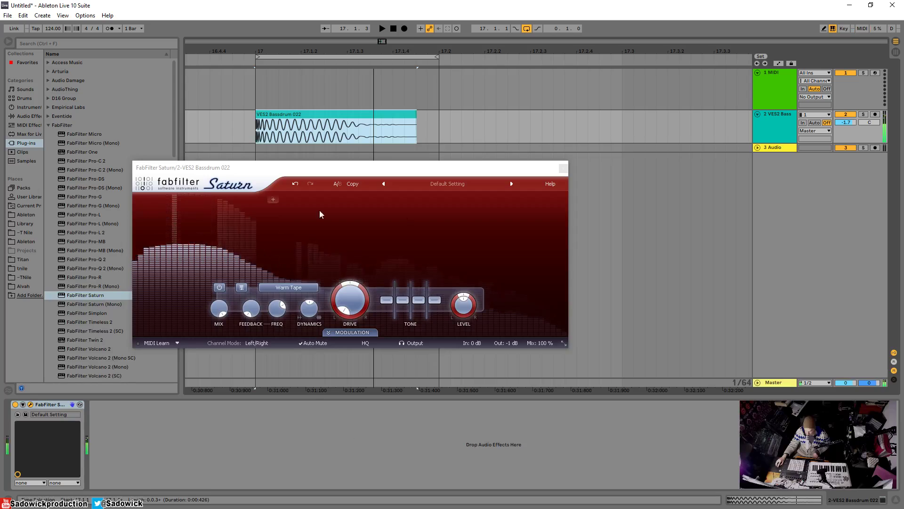
Step: Check Saturn's window size options, enable its HQ mode, and audition the bass drum clip again
{"action": "left_click", "coordinate": [563, 343]}
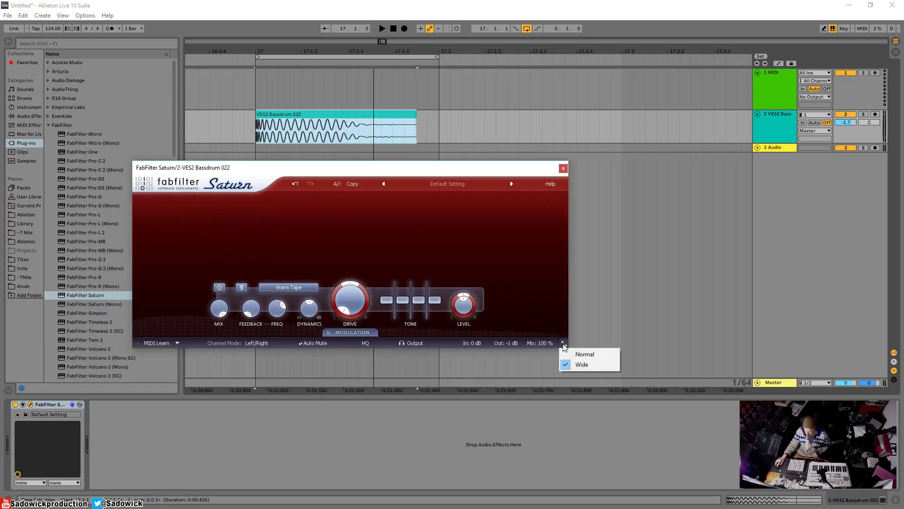
{"action": "left_click_drag", "start_coordinate": [445, 167], "coordinate": [415, 155]}
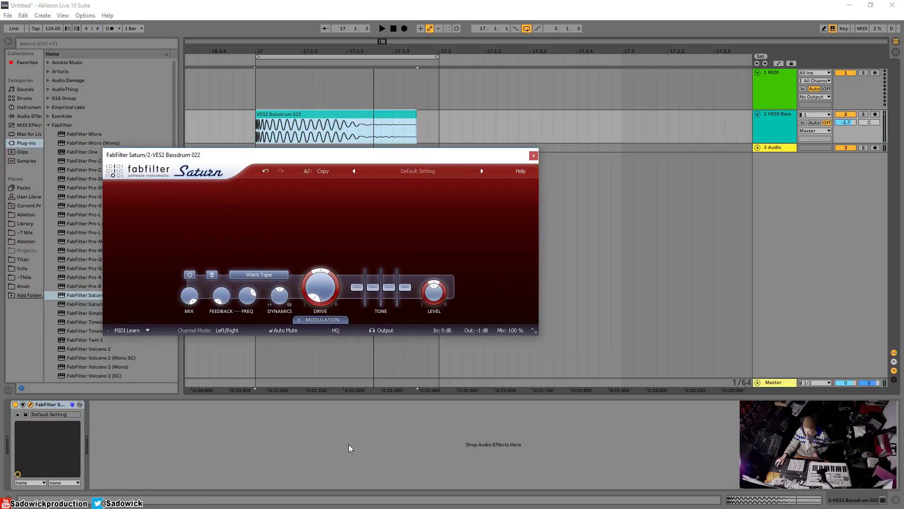
{"action": "left_click", "coordinate": [336, 330]}
{"action": "left_click_drag", "start_coordinate": [347, 161], "coordinate": [355, 169]}
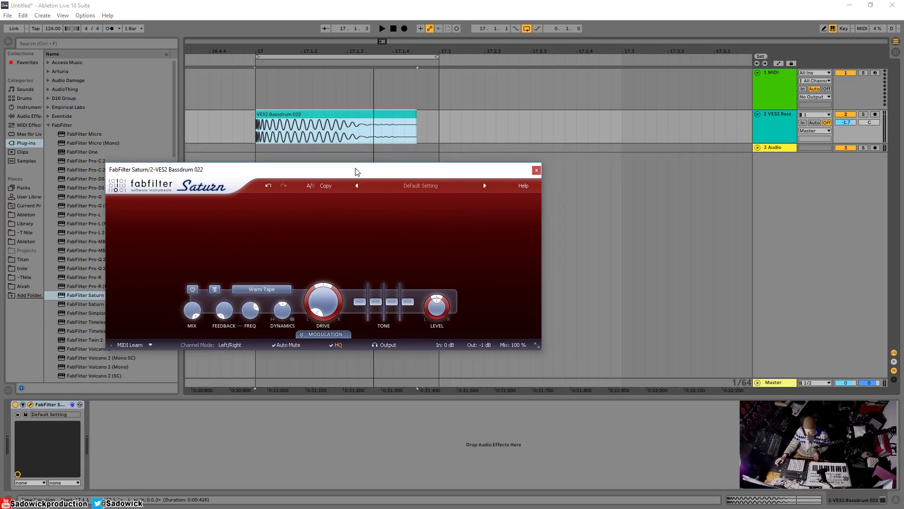
{"action": "key", "text": "space"}
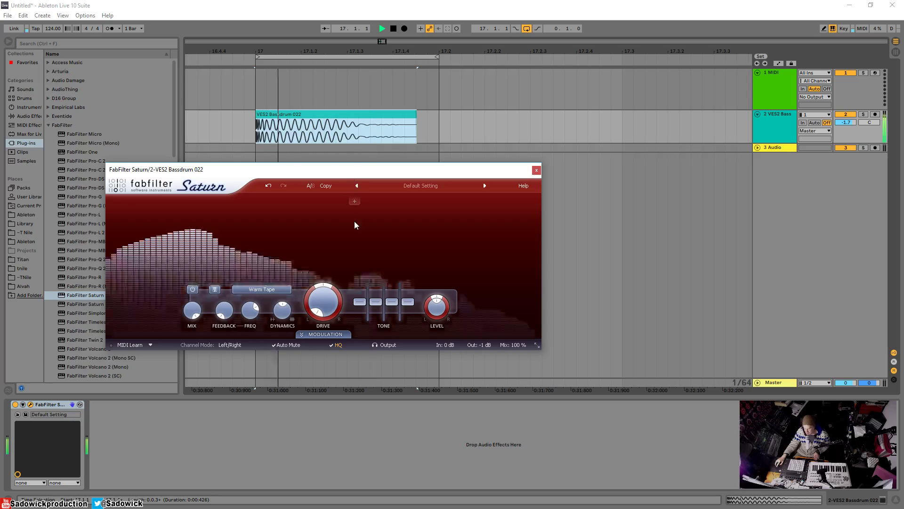
{"action": "key", "text": "space"}
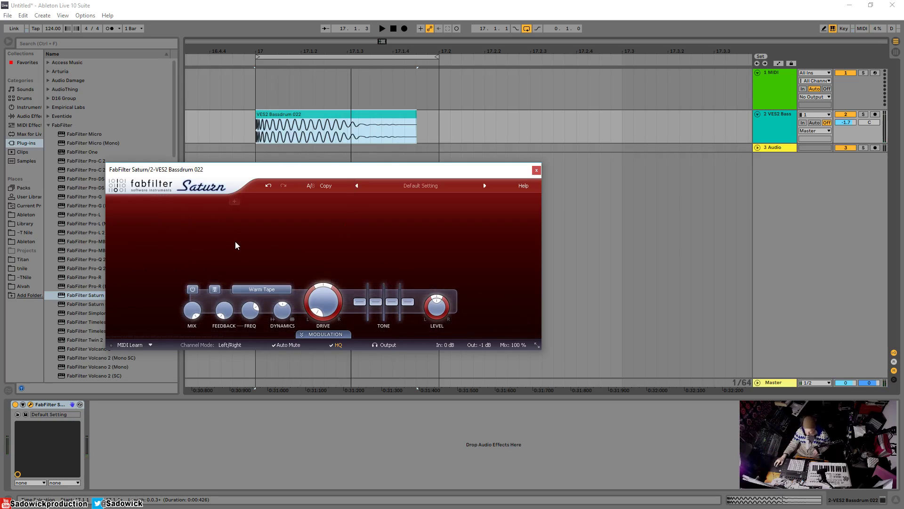
Step: Split Saturn into four bands by adding three crossovers, the third at about 2867 Hz
{"action": "left_click", "coordinate": [214, 201]}
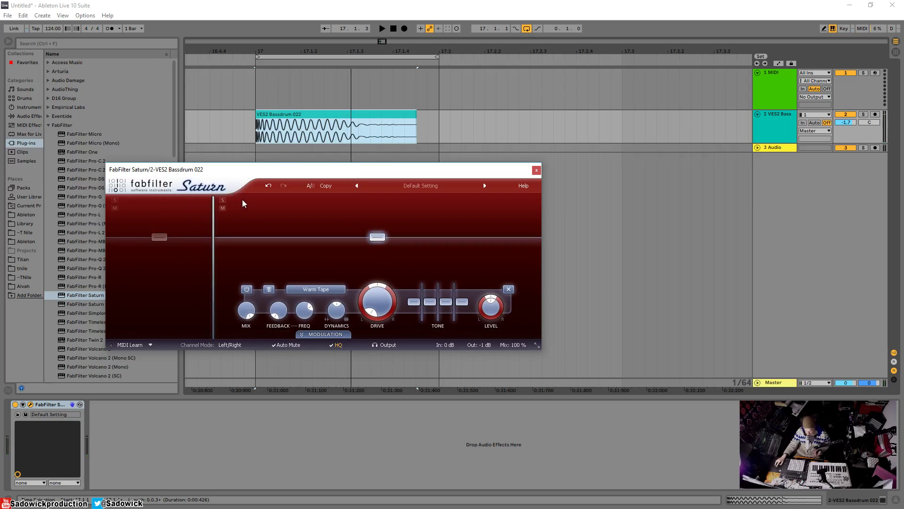
{"action": "left_click", "coordinate": [300, 201]}
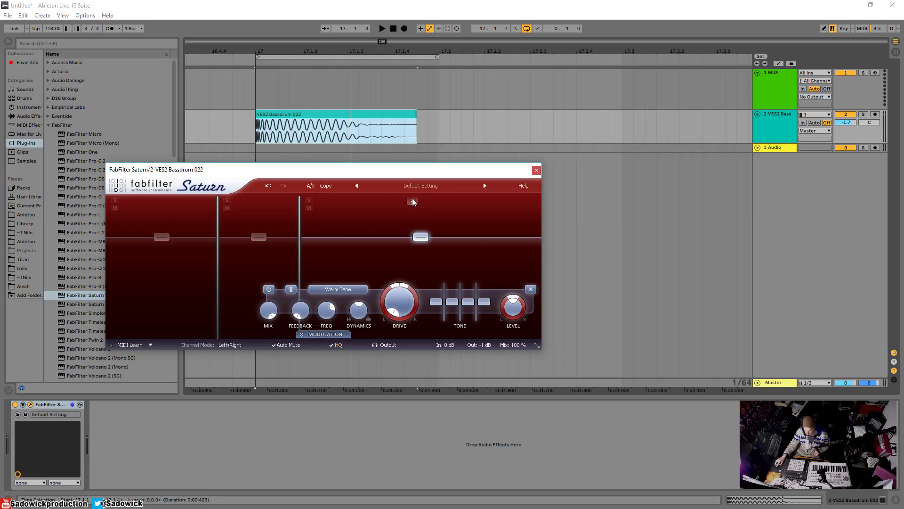
{"action": "left_click", "coordinate": [412, 201]}
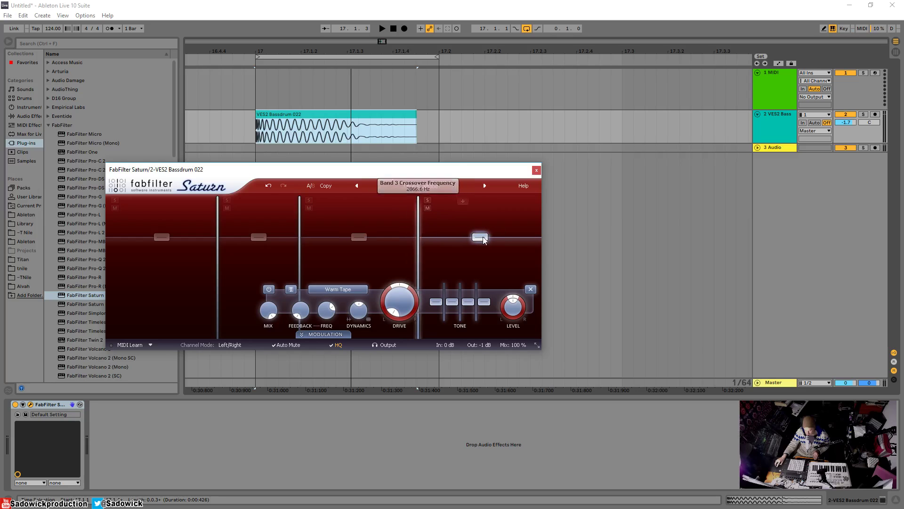
Step: Select and solo Saturn's lowest band, and audition the bass drum through it
{"action": "left_click", "coordinate": [161, 236]}
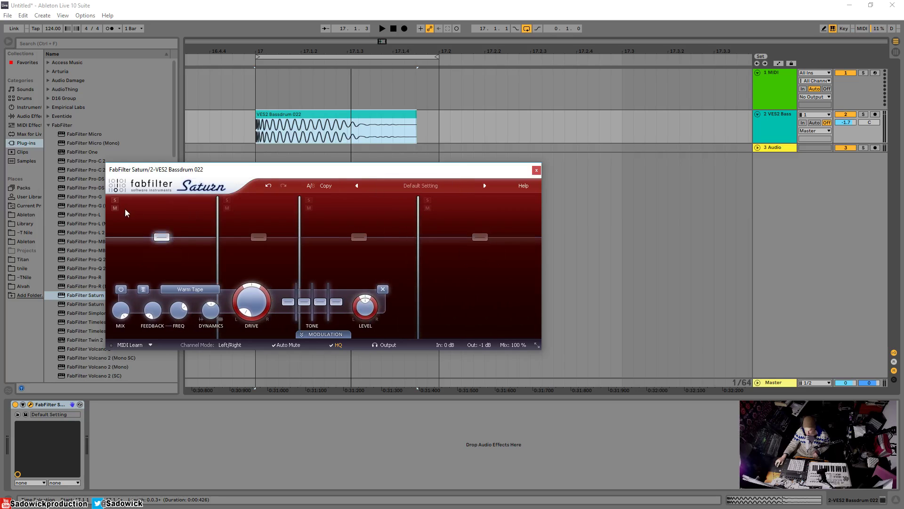
{"action": "left_click", "coordinate": [115, 200]}
{"action": "key", "text": "space"}
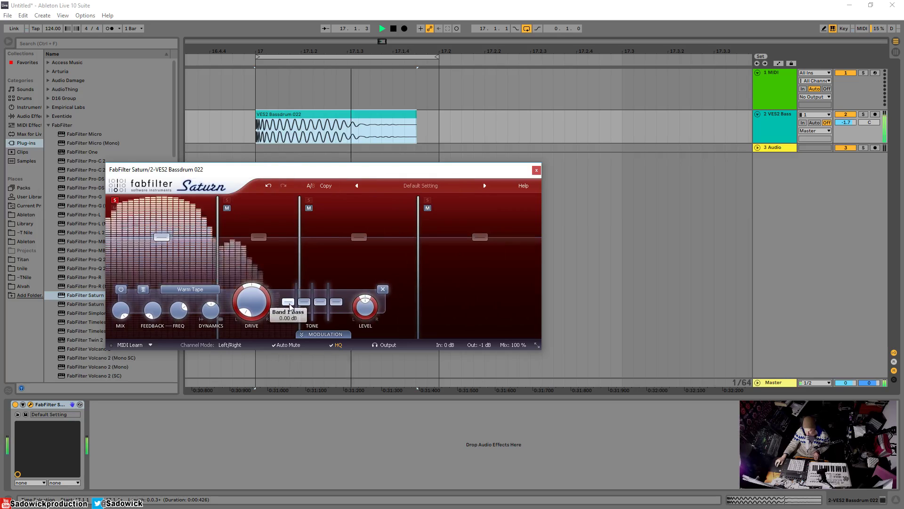
{"action": "key", "text": "space"}
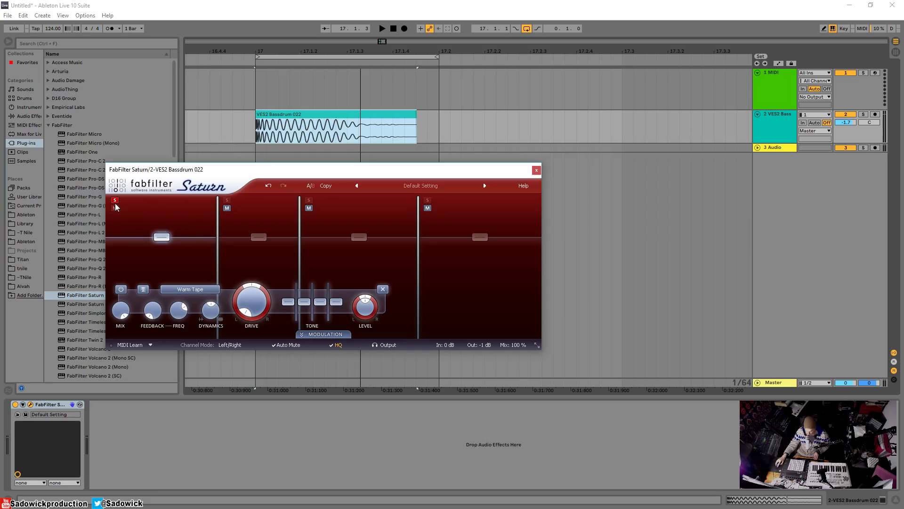
Step: Solo band 2 instead of band 1, and while auditioning raise its upper crossover slightly and its lower crossover to about 125 Hz
{"action": "left_click", "coordinate": [115, 200]}
{"action": "left_click", "coordinate": [230, 200]}
{"action": "key", "text": "space"}
{"action": "key", "text": "space"}
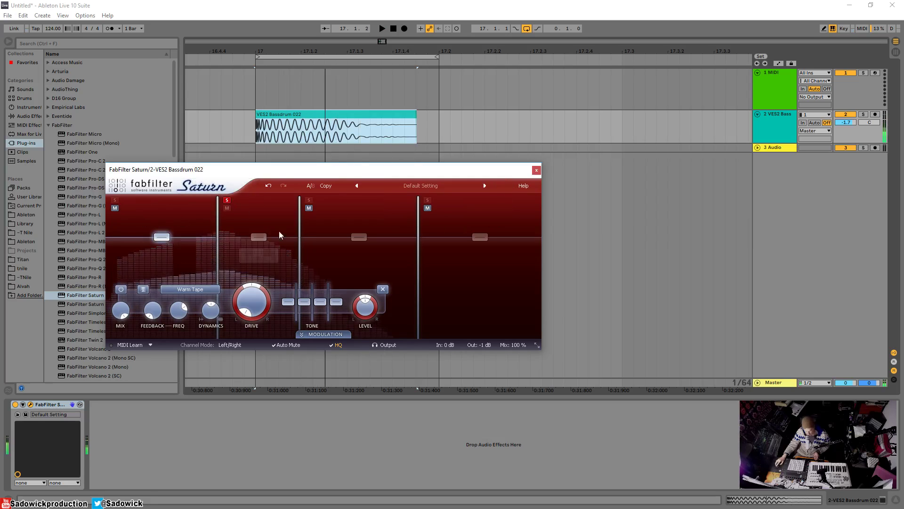
{"action": "left_click_drag", "start_coordinate": [299, 239], "coordinate": [306, 243]}
{"action": "key", "text": "space"}
{"action": "left_click_drag", "start_coordinate": [218, 243], "coordinate": [223, 244]}
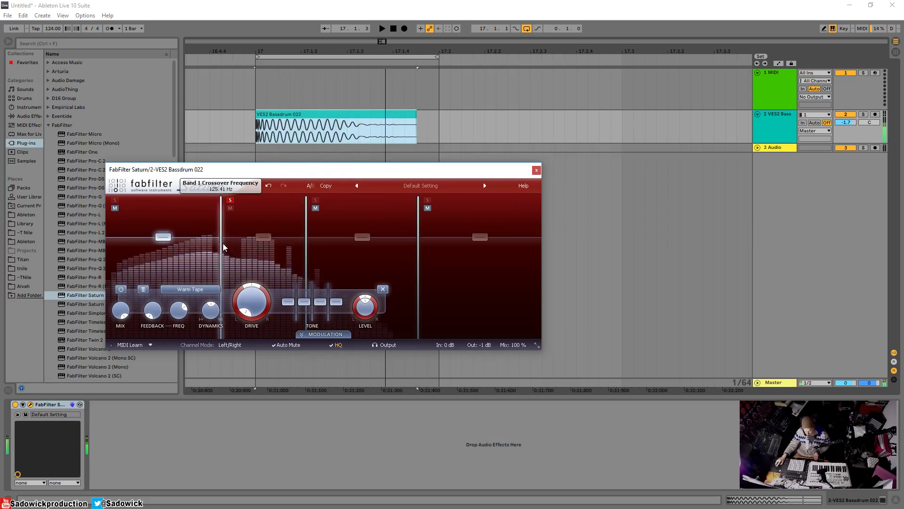
{"action": "key", "text": "space"}
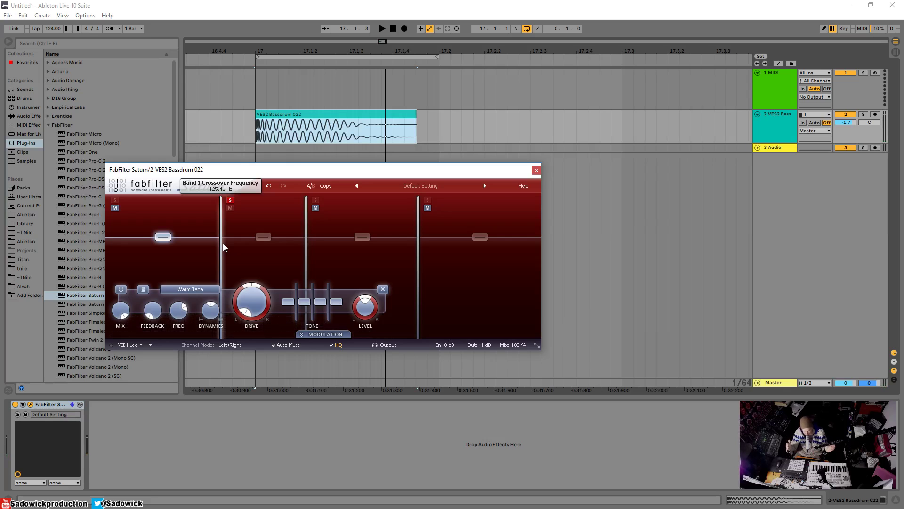
Step: Select Saturn's soloed second band and audition the bass drum through it
{"action": "left_click", "coordinate": [264, 236]}
{"action": "key", "text": "space"}
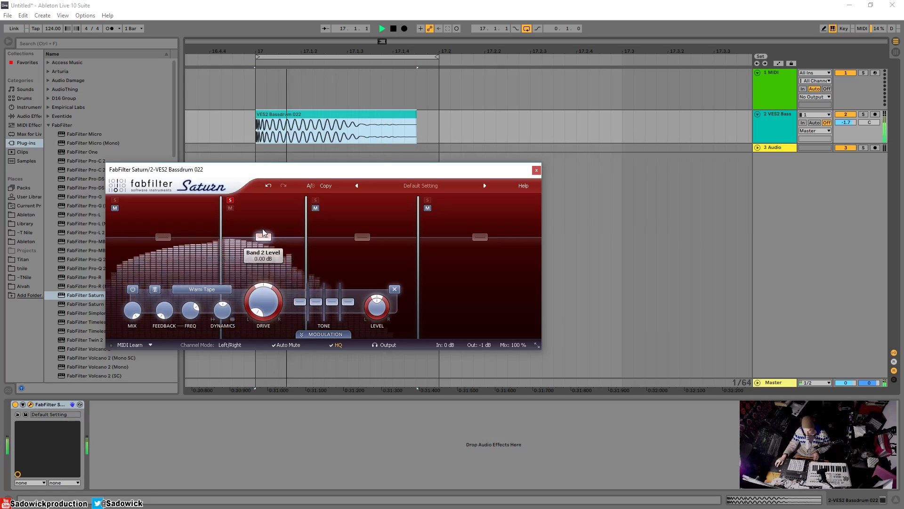
{"action": "key", "text": "space"}
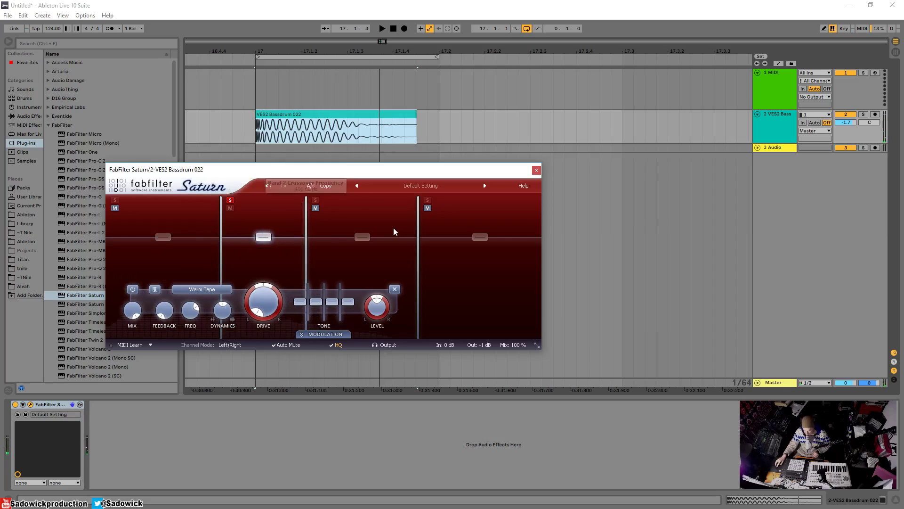
Step: Solo Saturn's third band in place of the second, select it, and audition it
{"action": "left_click", "coordinate": [363, 237]}
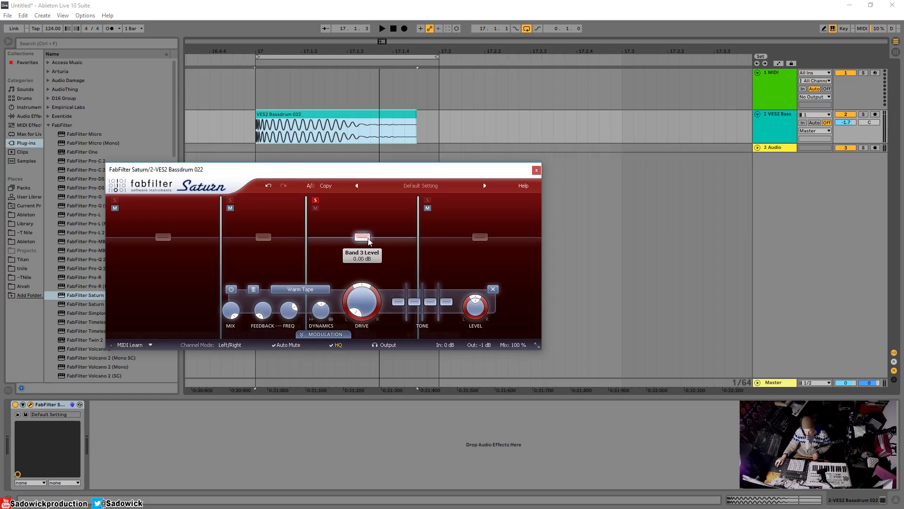
{"action": "key", "text": "space"}
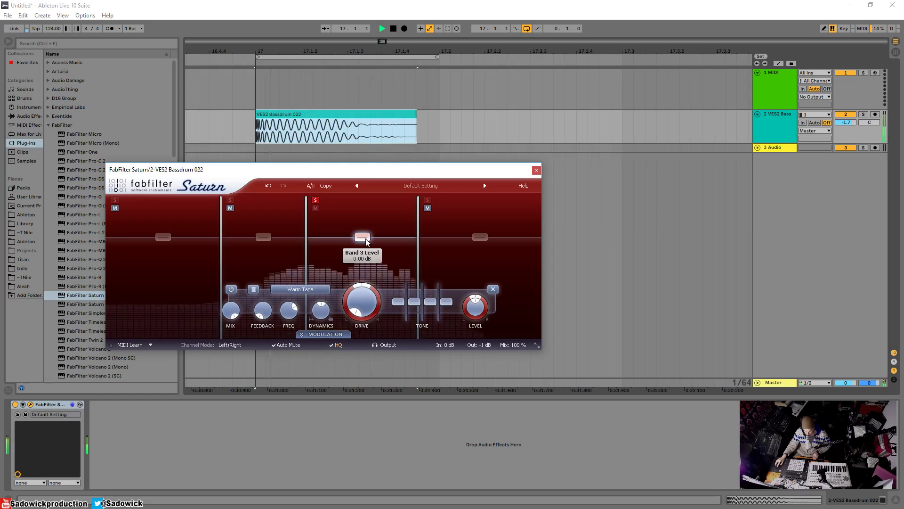
Step: Solo and audition Saturn's highest band in place of the third, and end by clearing its solo and selecting it
{"action": "key", "text": "space"}
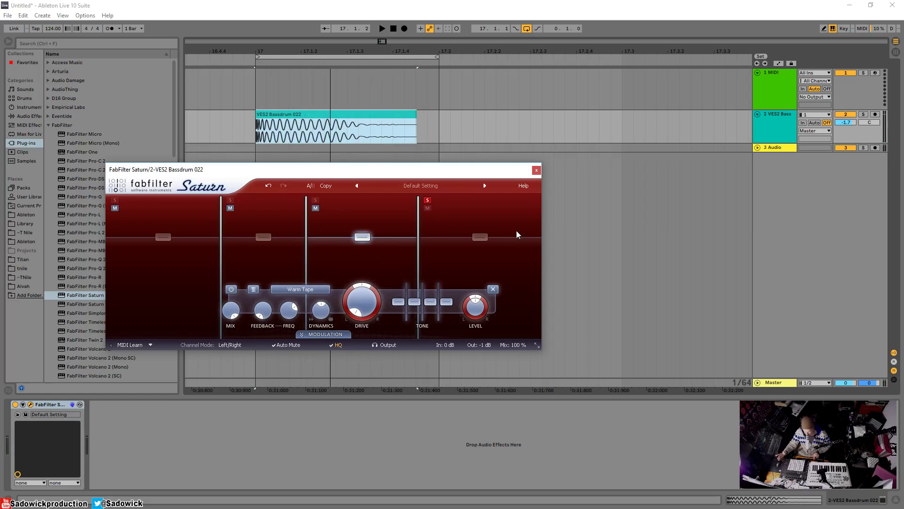
{"action": "key", "text": "space"}
{"action": "key", "text": "space"}
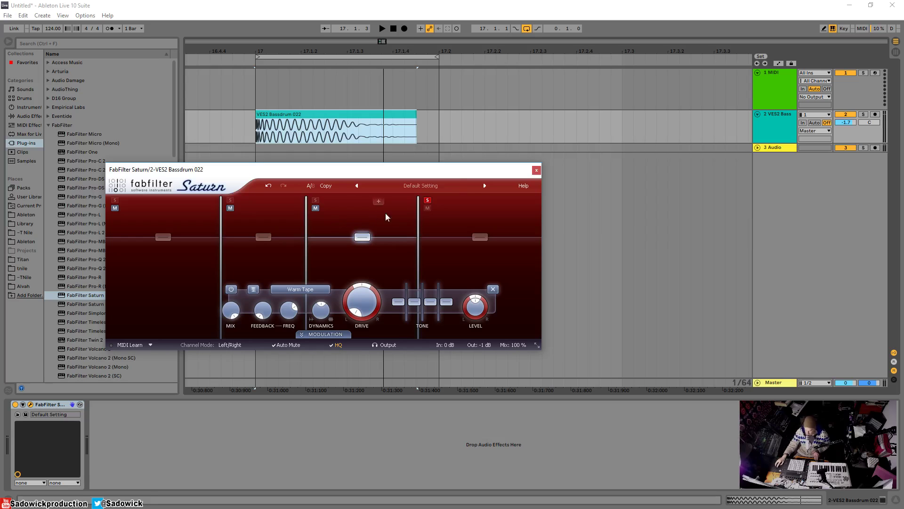
{"action": "left_click", "coordinate": [428, 200]}
{"action": "left_click", "coordinate": [480, 236]}
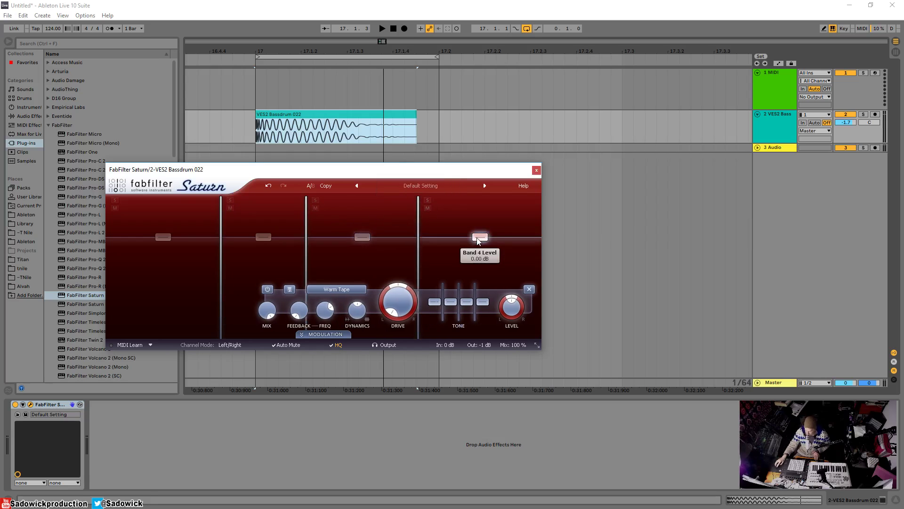
Step: Select and solo band 1, solo band 4 alongside it, and audition the bass drum through both
{"action": "left_click", "coordinate": [163, 236]}
{"action": "left_click", "coordinate": [115, 200]}
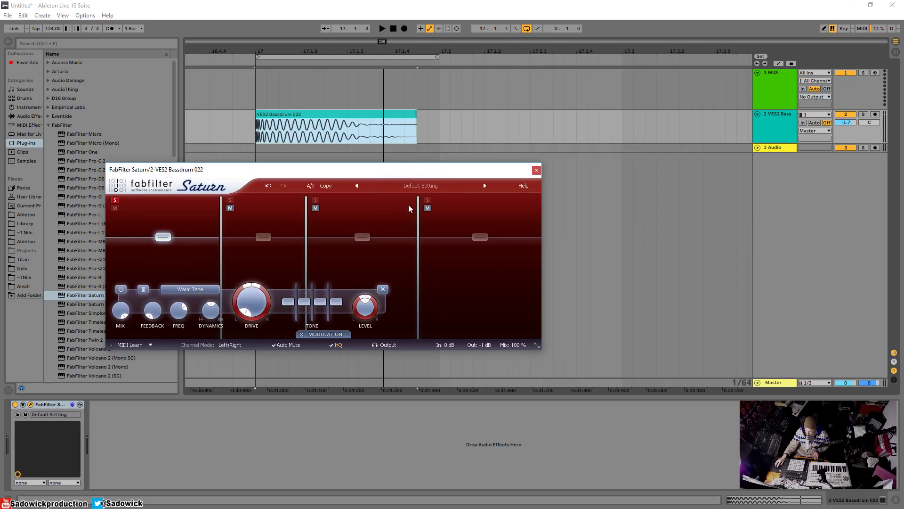
{"action": "left_click", "coordinate": [428, 200]}
{"action": "key", "text": "space"}
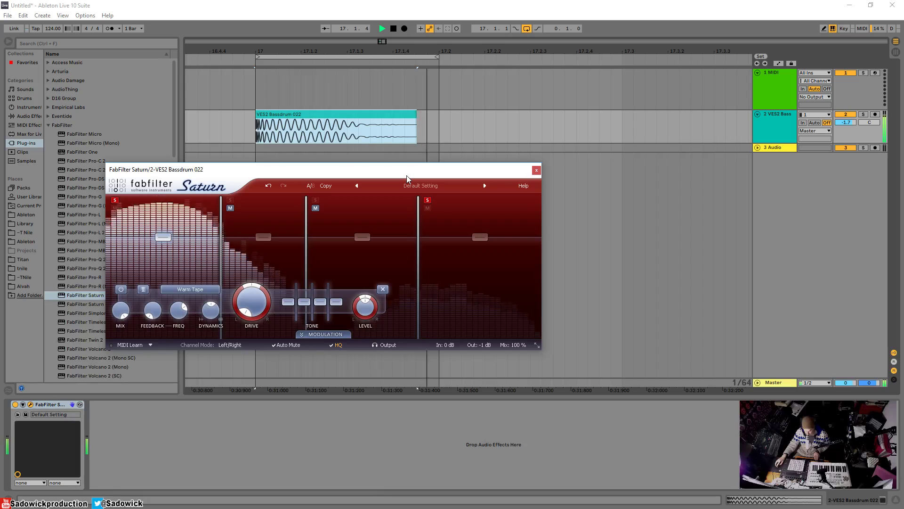
{"action": "key", "text": "space"}
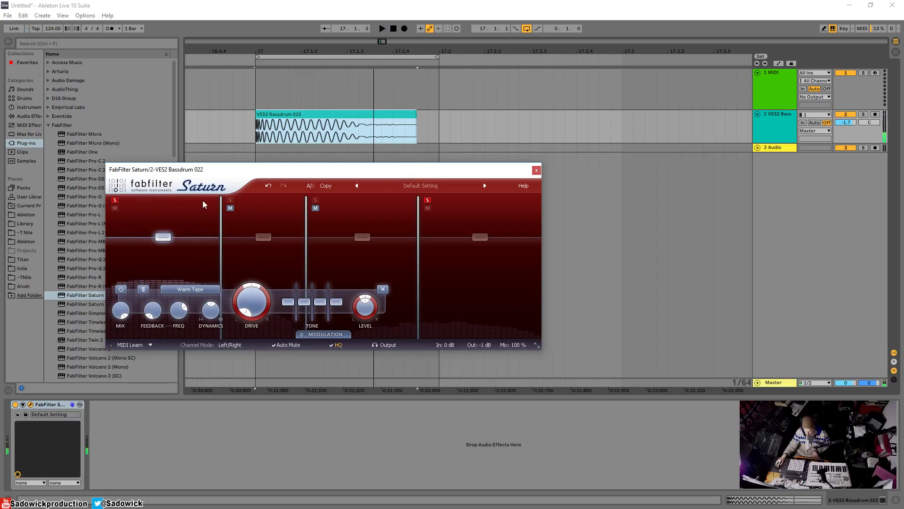
Step: Clear the solos on bands 1 and 4, and select and solo band 3
{"action": "left_click", "coordinate": [114, 200]}
{"action": "left_click", "coordinate": [427, 200]}
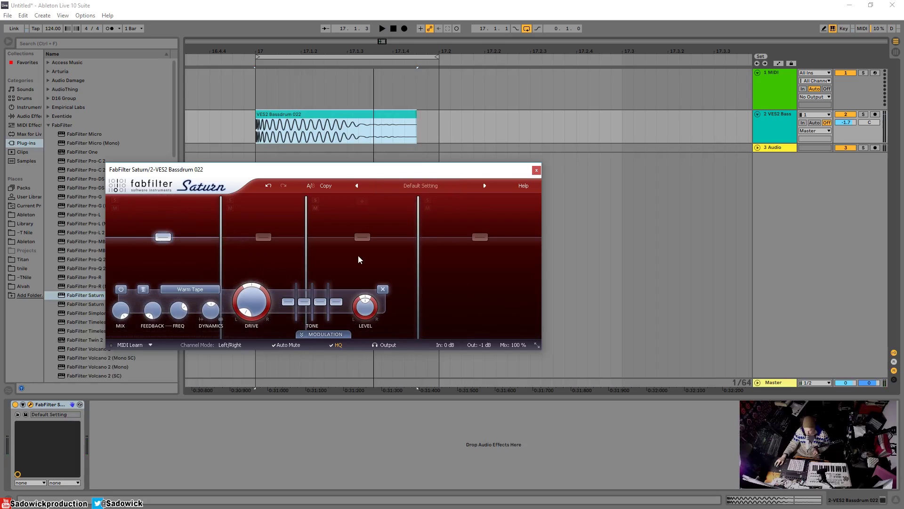
{"action": "left_click", "coordinate": [277, 245]}
{"action": "left_click", "coordinate": [329, 240]}
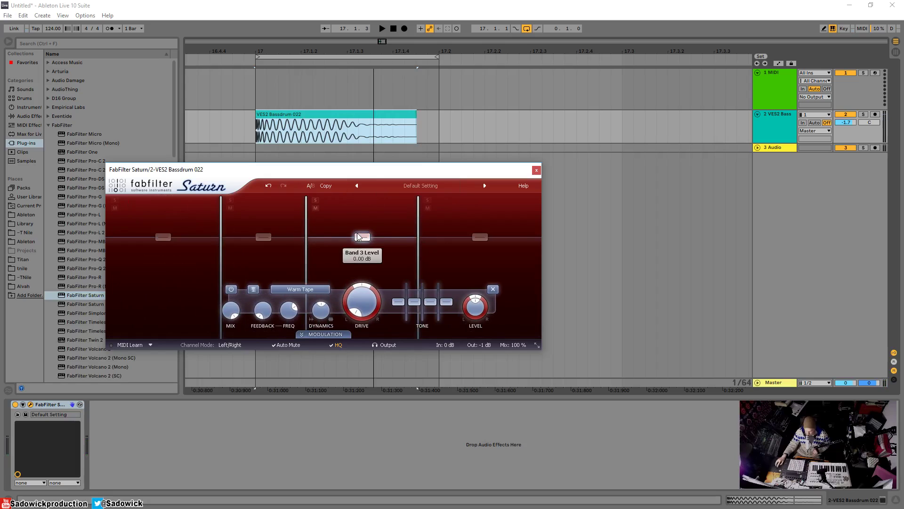
{"action": "left_click", "coordinate": [316, 200]}
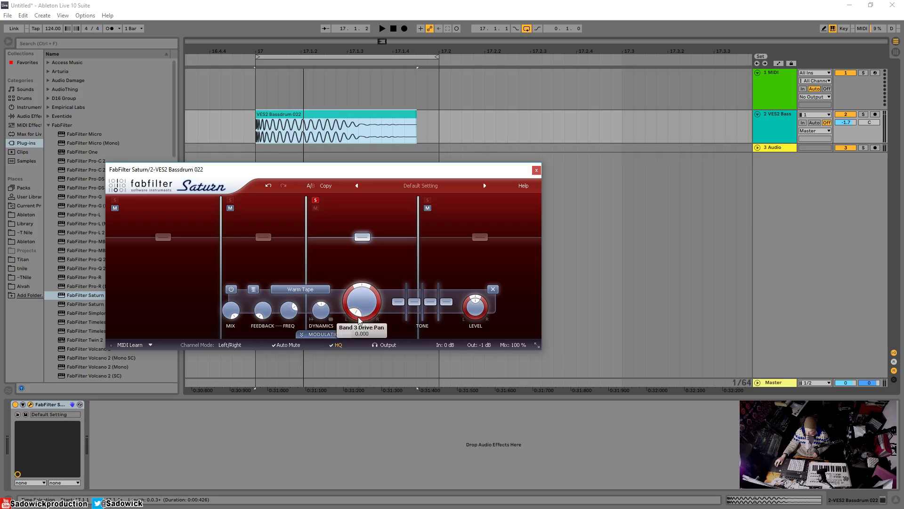
Step: Set band 3's drive to 55% and audition the saturated band on its own
{"action": "left_click_drag", "start_coordinate": [357, 313], "coordinate": [374, 247]}
{"action": "key", "text": "space"}
{"action": "key", "text": "space"}
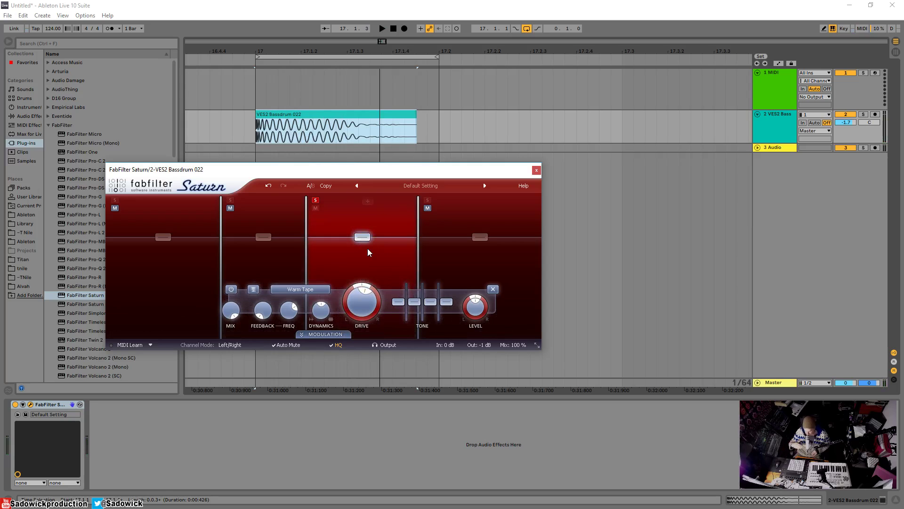
{"action": "key", "text": "space"}
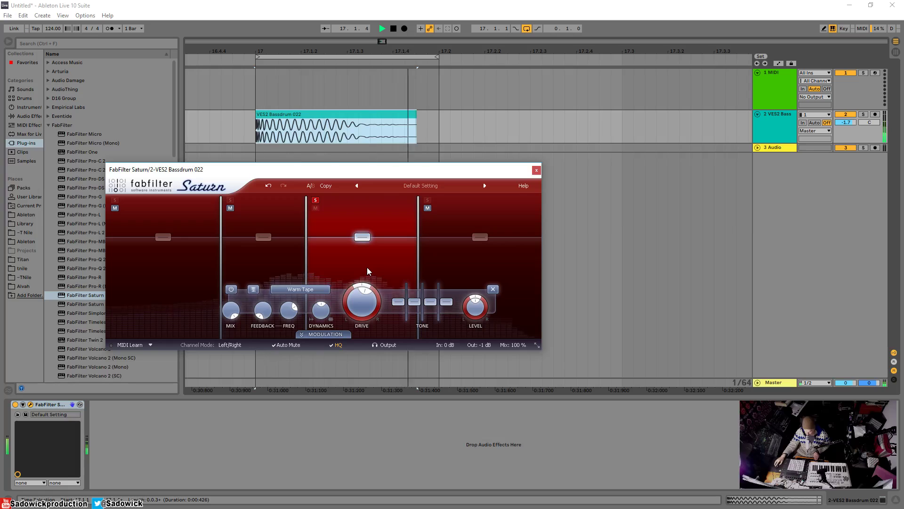
{"action": "key", "text": "space"}
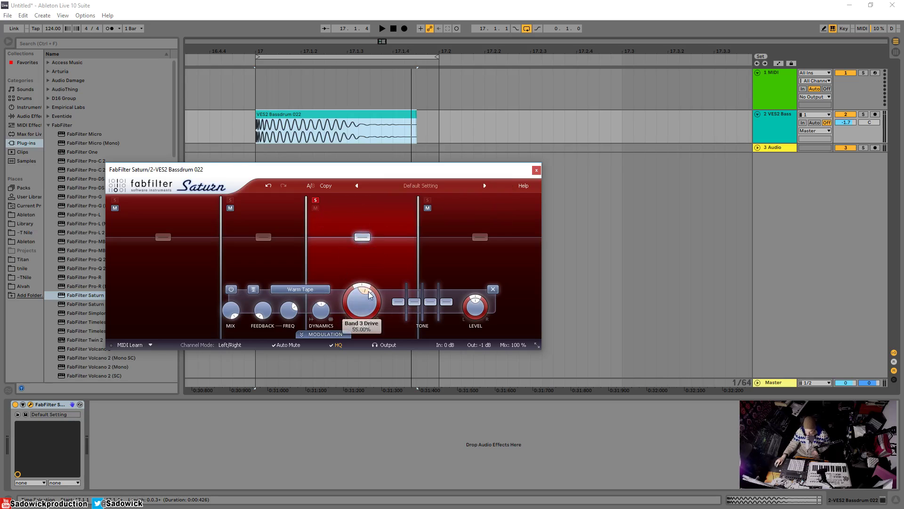
Step: Move the solo from band 3 to band 2, select band 2, and audition it
{"action": "left_click", "coordinate": [315, 200]}
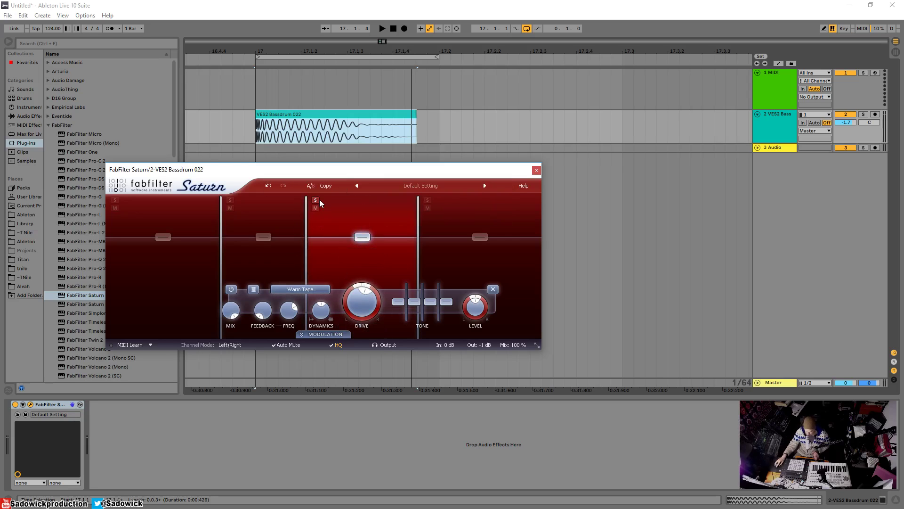
{"action": "left_click", "coordinate": [230, 199]}
{"action": "key", "text": "space"}
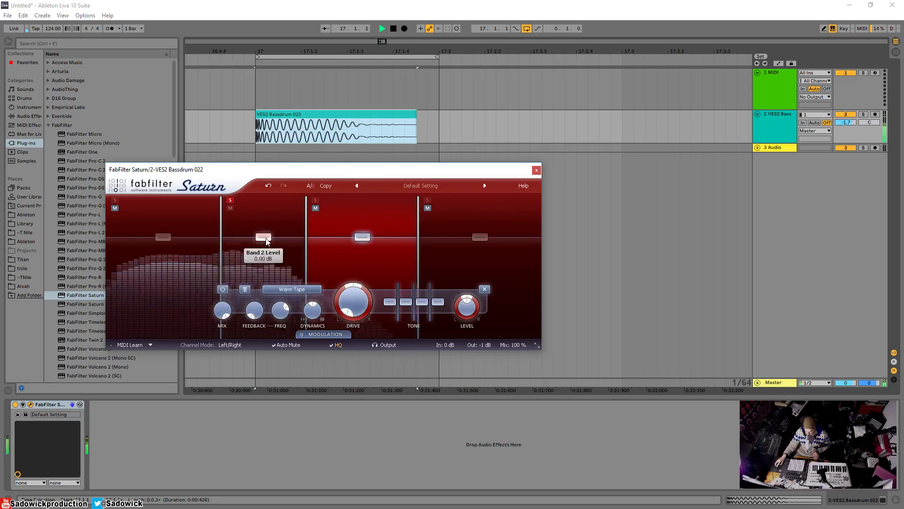
{"action": "left_click", "coordinate": [266, 239]}
{"action": "key", "text": "space"}
Step: Set band 2's distortion style to Lead Amp and raise its drive to about 57% during playback
{"action": "left_click", "coordinate": [210, 290]}
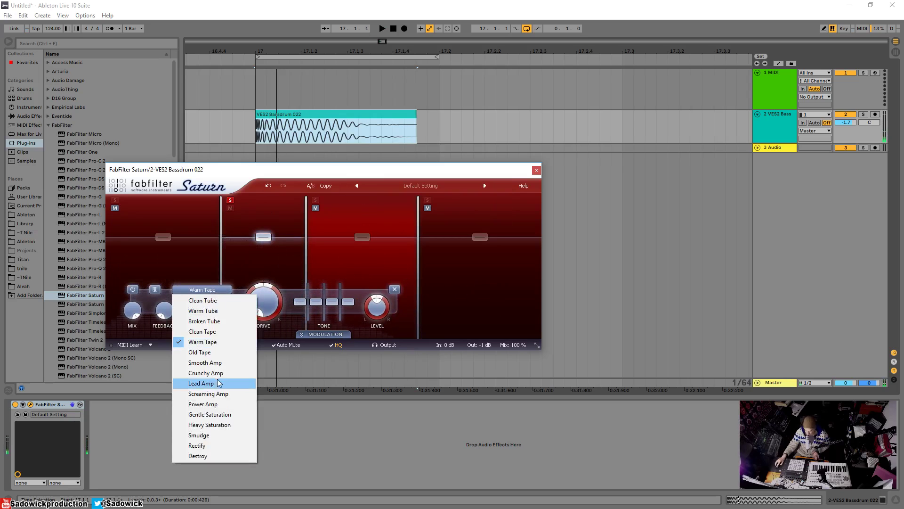
{"action": "left_click", "coordinate": [218, 383]}
{"action": "key", "text": "space"}
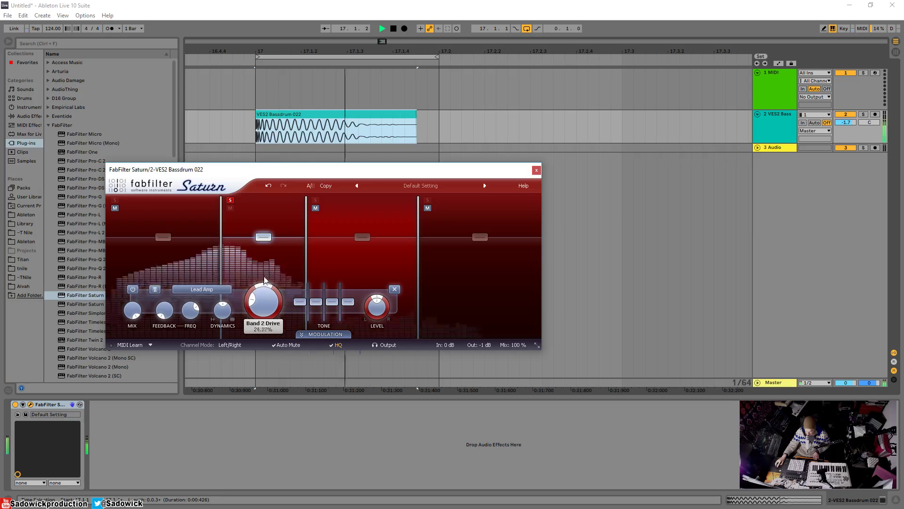
{"action": "left_click_drag", "start_coordinate": [264, 280], "coordinate": [304, 244]}
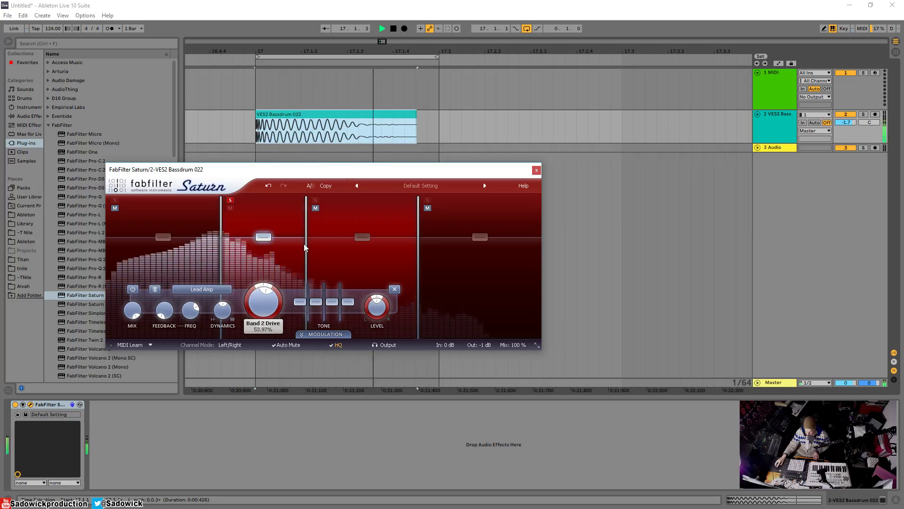
{"action": "left_click_drag", "start_coordinate": [264, 290], "coordinate": [272, 285]}
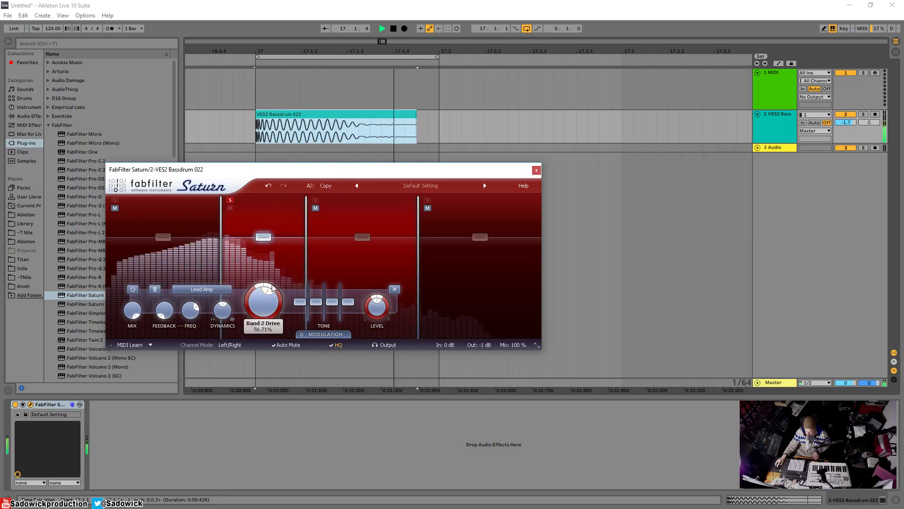
Step: Unsolo band 2 to hear all bands together, and solo band 1 to audition the low end
{"action": "left_click", "coordinate": [230, 200]}
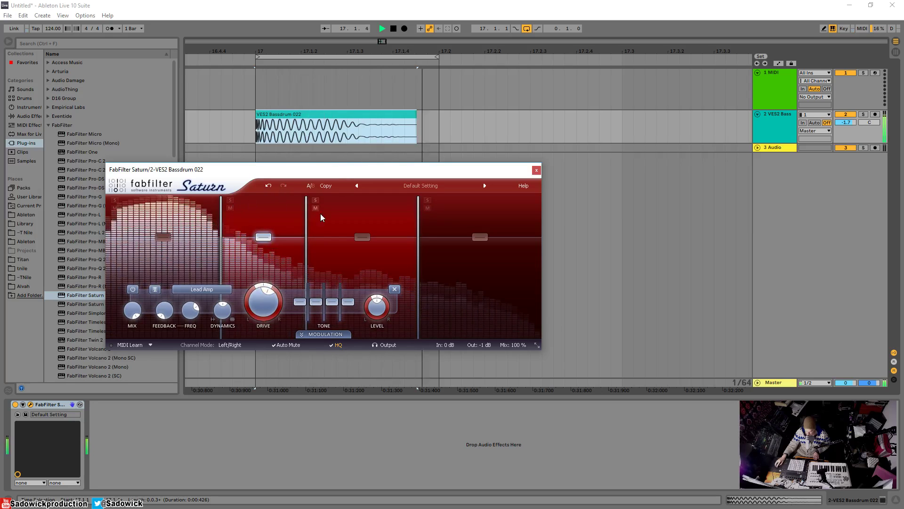
{"action": "key", "text": "space"}
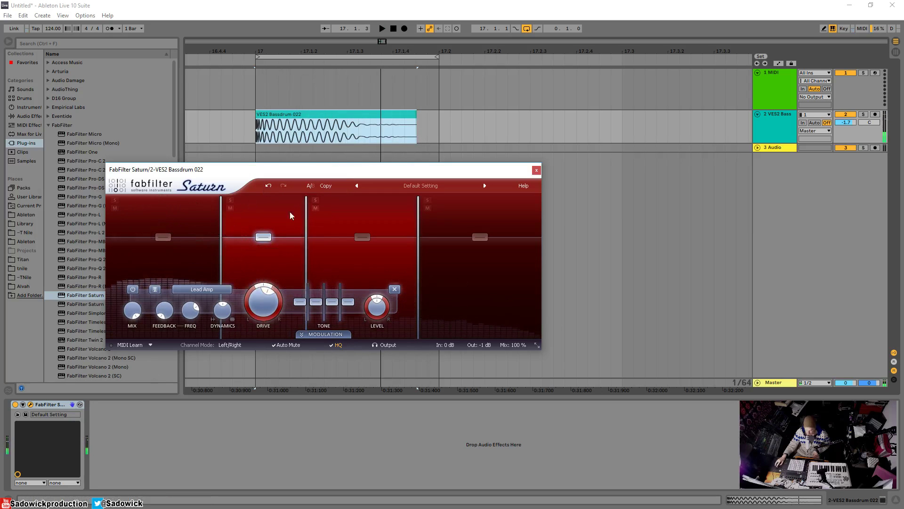
{"action": "left_click", "coordinate": [116, 200]}
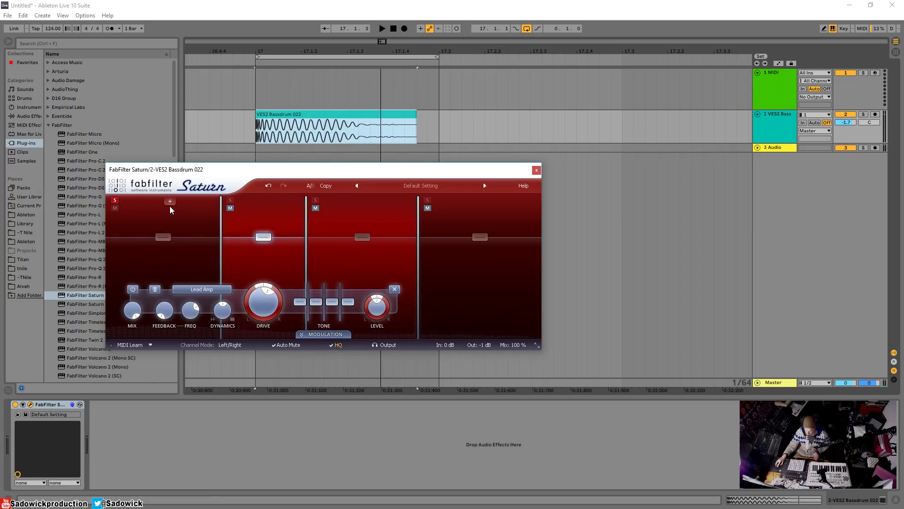
{"action": "key", "text": "space"}
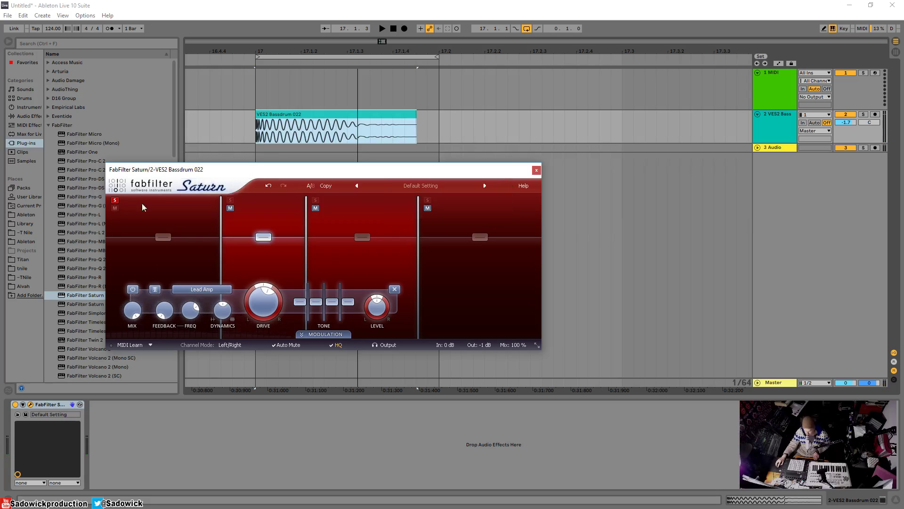
Step: Select the soloed band 1, bypass its saturation, and audition it
{"action": "left_click", "coordinate": [161, 238]}
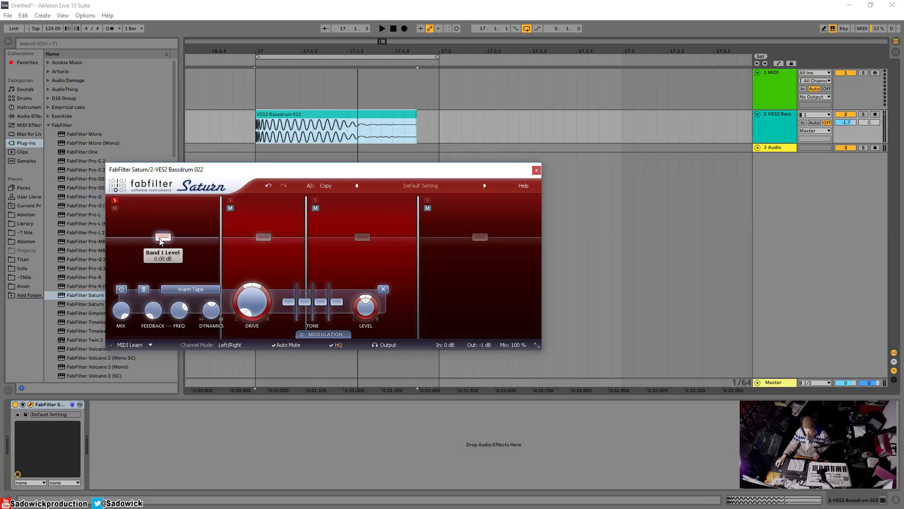
{"action": "left_click", "coordinate": [121, 289]}
{"action": "key", "text": "space"}
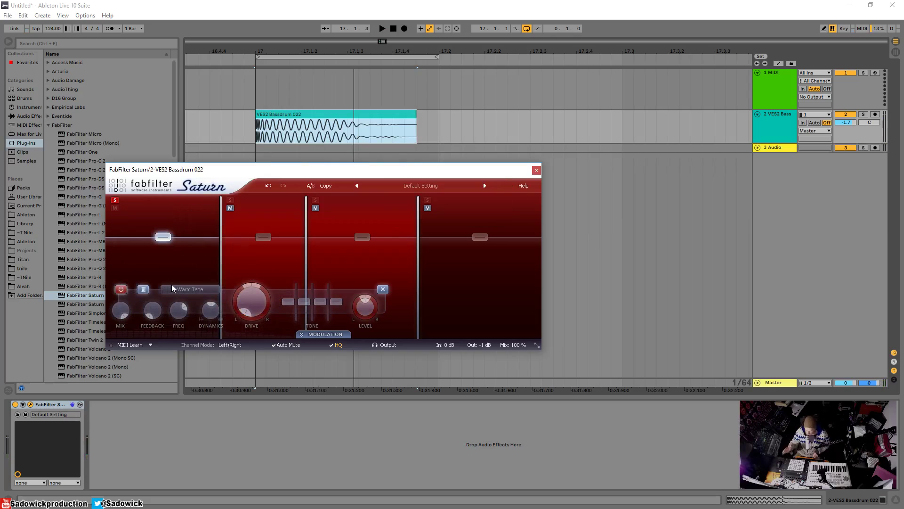
Step: Clear band 1's solo and audition the bass drum through all four bands
{"action": "left_click", "coordinate": [115, 200]}
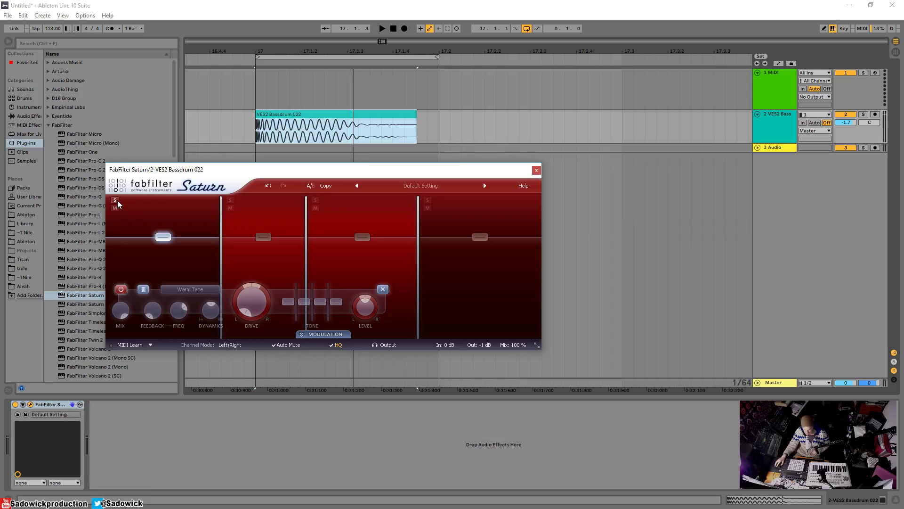
{"action": "key", "text": "space"}
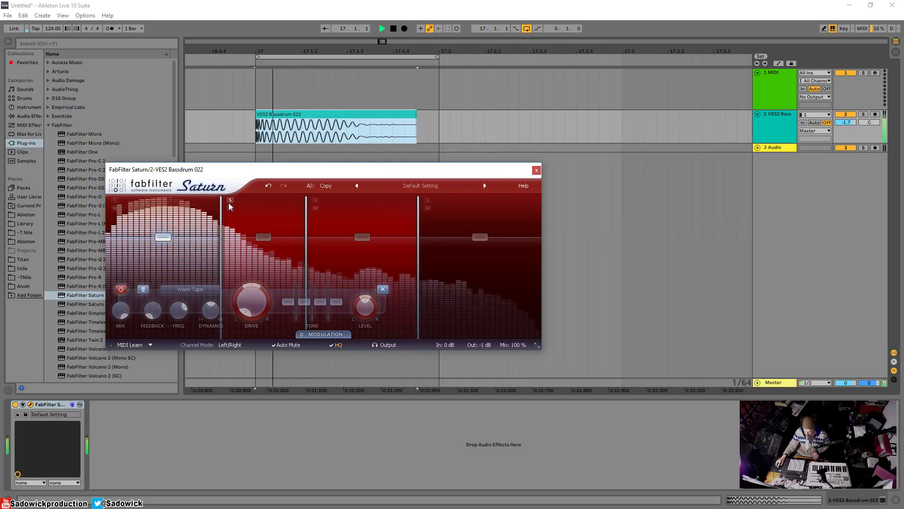
{"action": "key", "text": "space"}
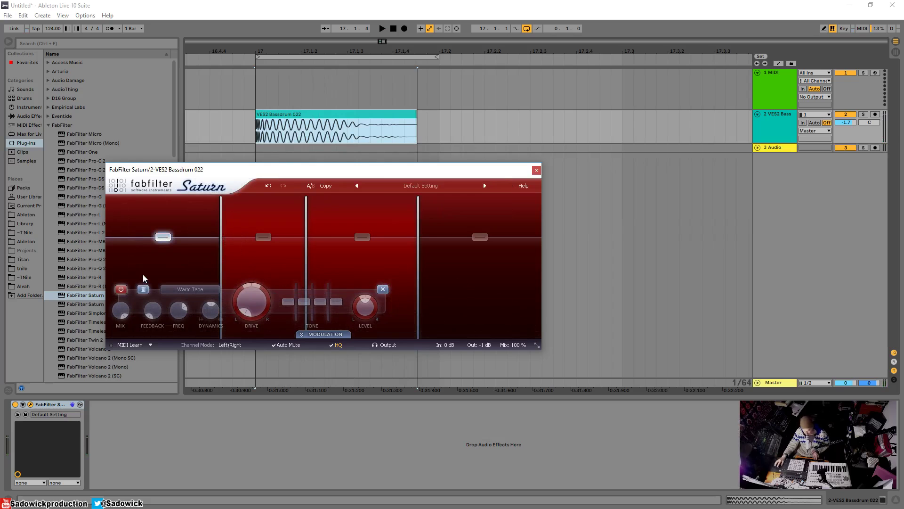
Step: Compare band 1's saturation enabled and bypassed during playback, leaving it bypassed and selecting band 2
{"action": "key", "text": "space"}
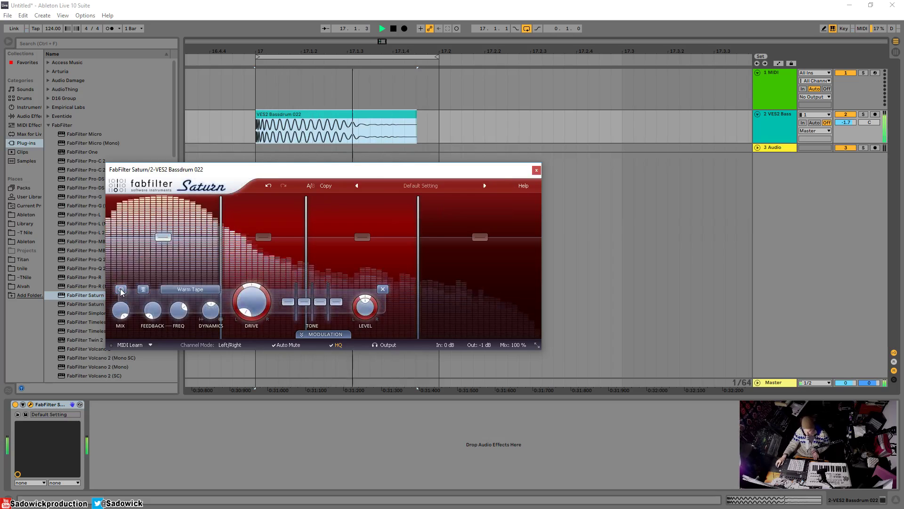
{"action": "left_click", "coordinate": [118, 290]}
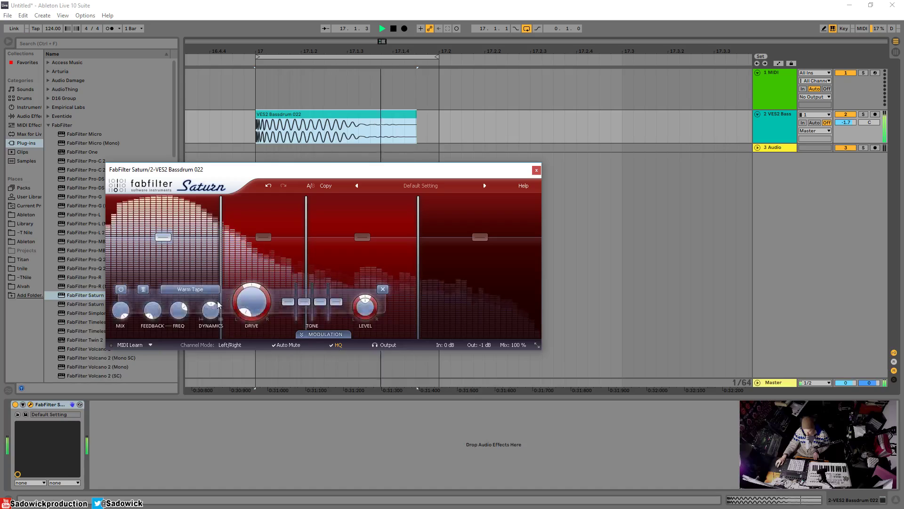
{"action": "left_click", "coordinate": [262, 236]}
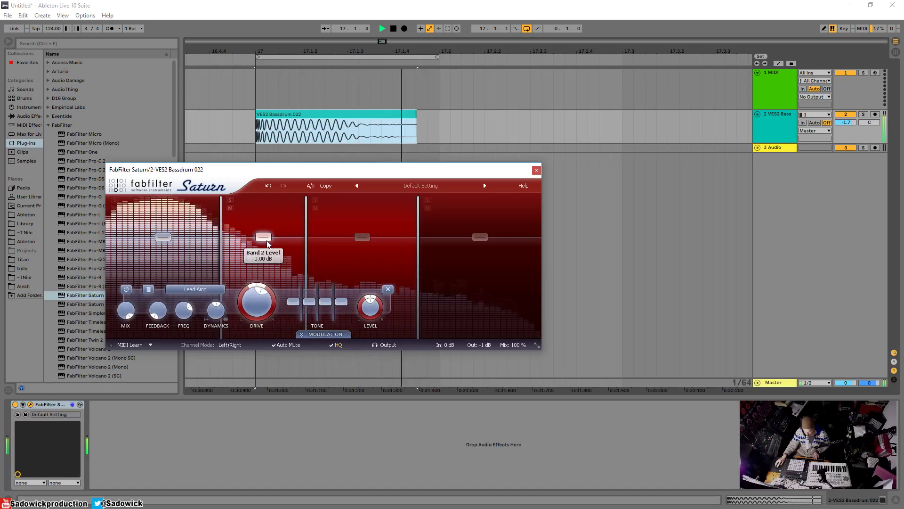
{"action": "key", "text": "space"}
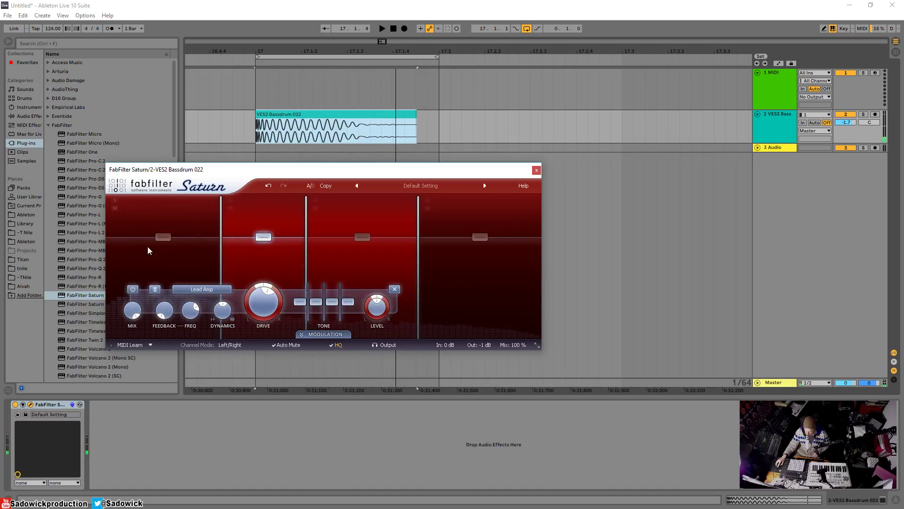
Step: Check band 1's settings, reselect band 2, audition the full sound, and lower band 2's level to about -8.9 dB
{"action": "left_click", "coordinate": [163, 237]}
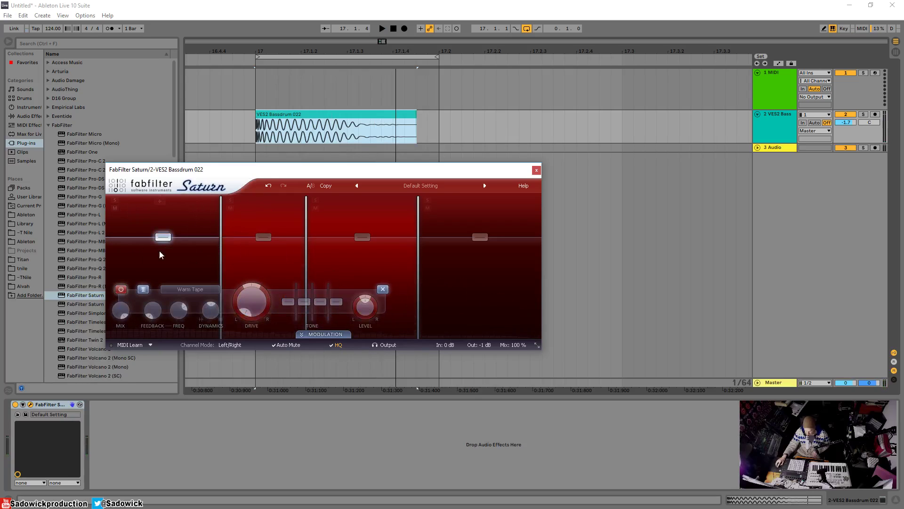
{"action": "left_click", "coordinate": [250, 226]}
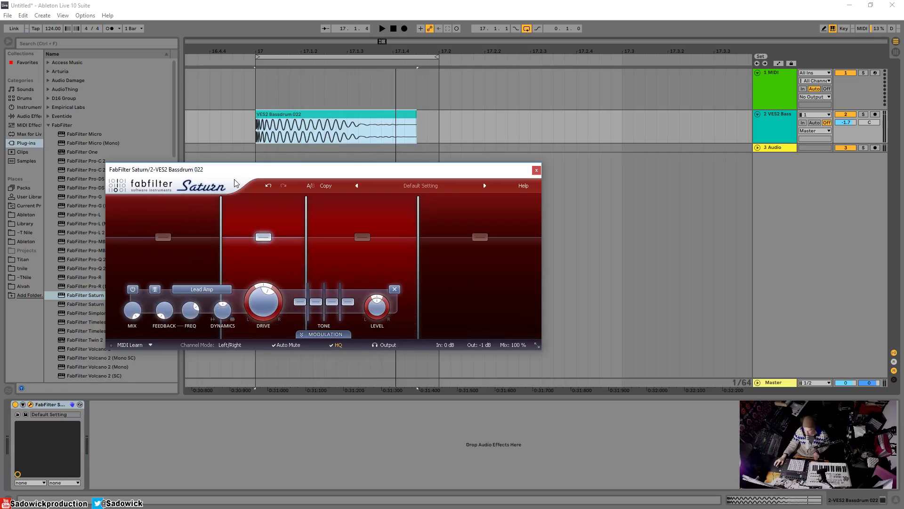
{"action": "key", "text": "space"}
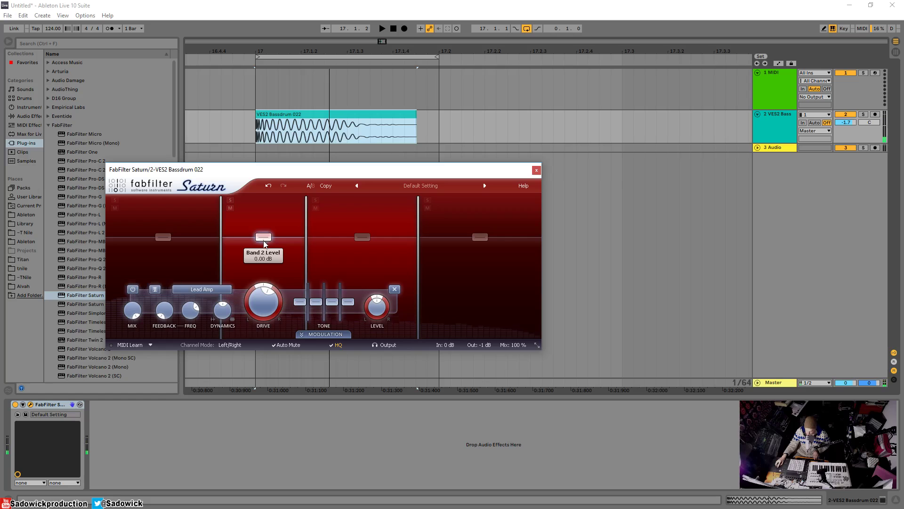
{"action": "left_click_drag", "start_coordinate": [264, 241], "coordinate": [262, 248]}
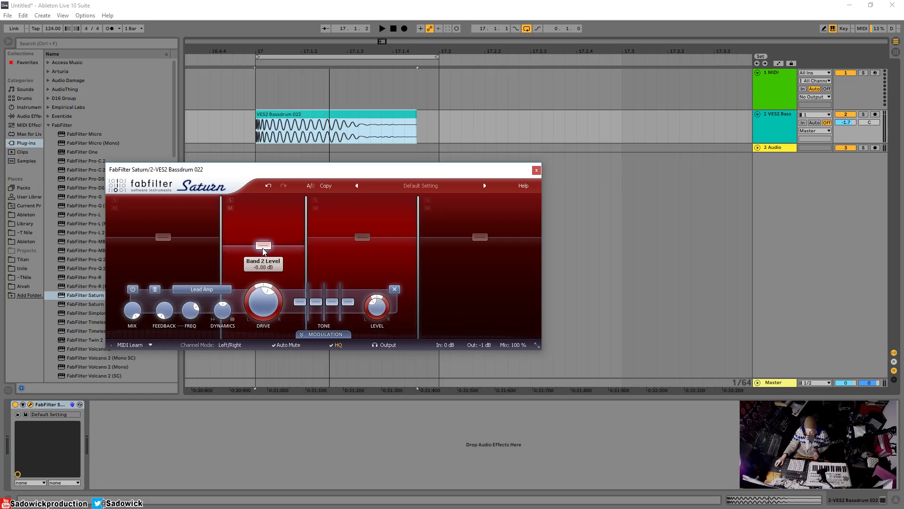
Step: Lower band 2's level to about -11.8 dB while auditioning the bass drum
{"action": "key", "text": "space"}
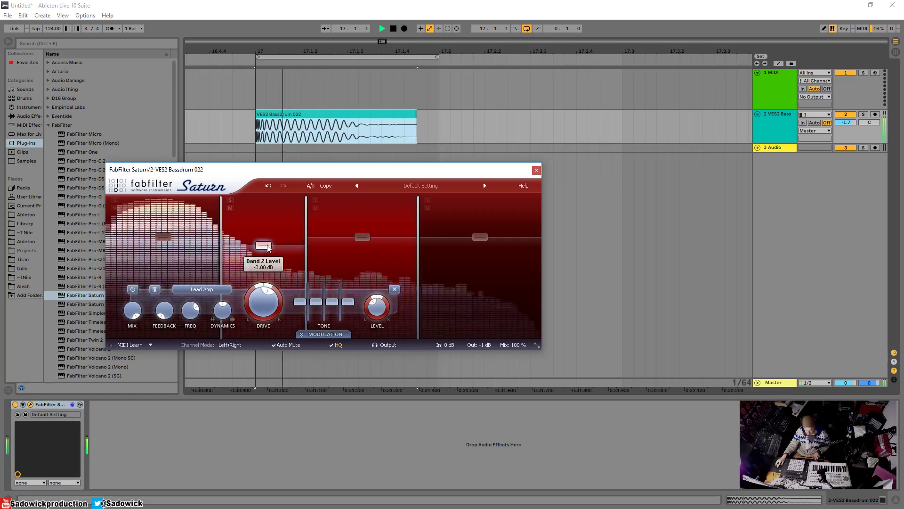
{"action": "left_click_drag", "start_coordinate": [267, 248], "coordinate": [266, 251]}
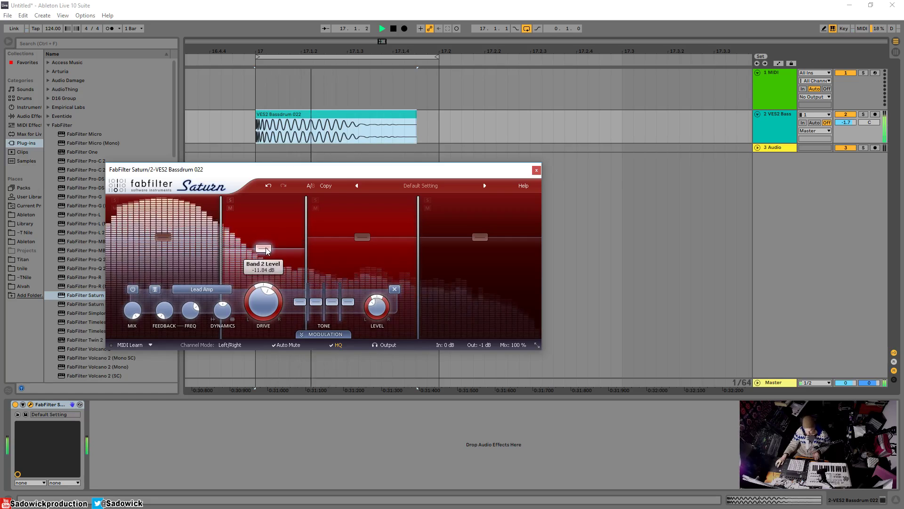
{"action": "key", "text": "space"}
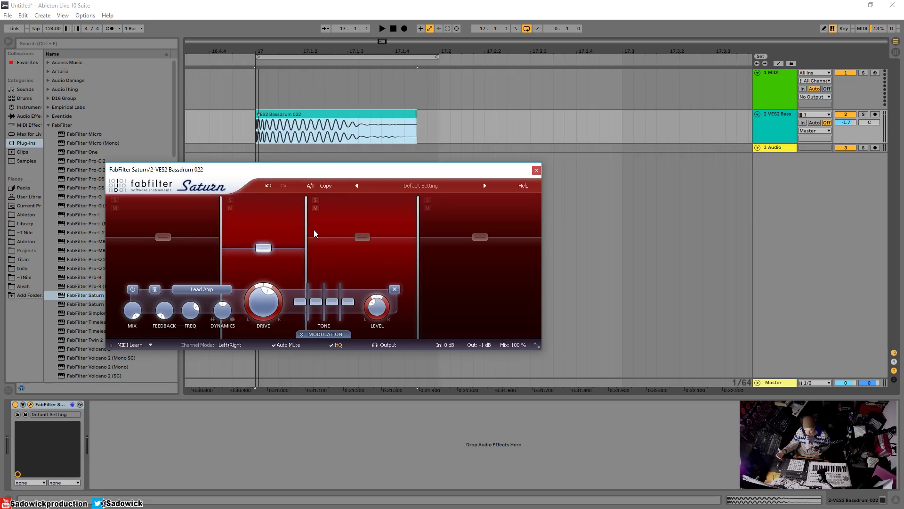
Step: Move the Saturn window aside and compare the bass drum with the device bypassed and enabled during playback
{"action": "mouse_move", "coordinate": [309, 221]}
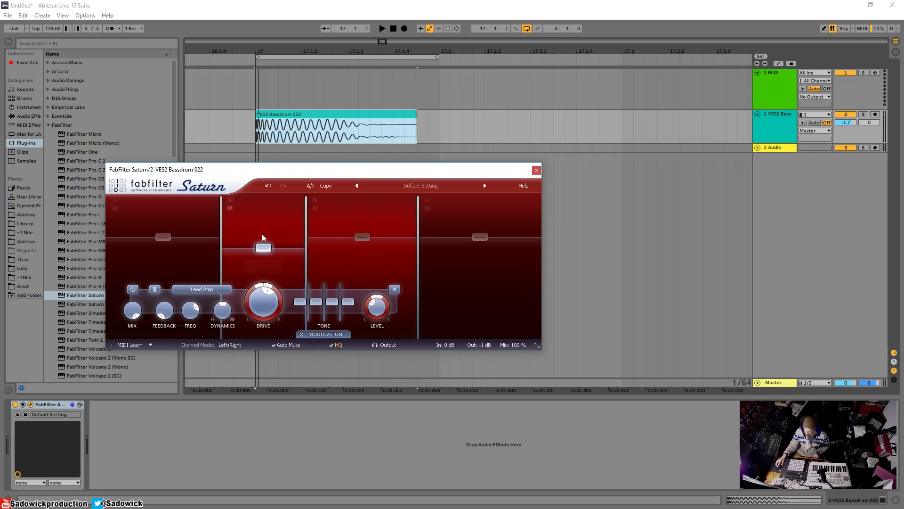
{"action": "left_click_drag", "start_coordinate": [309, 174], "coordinate": [328, 171]}
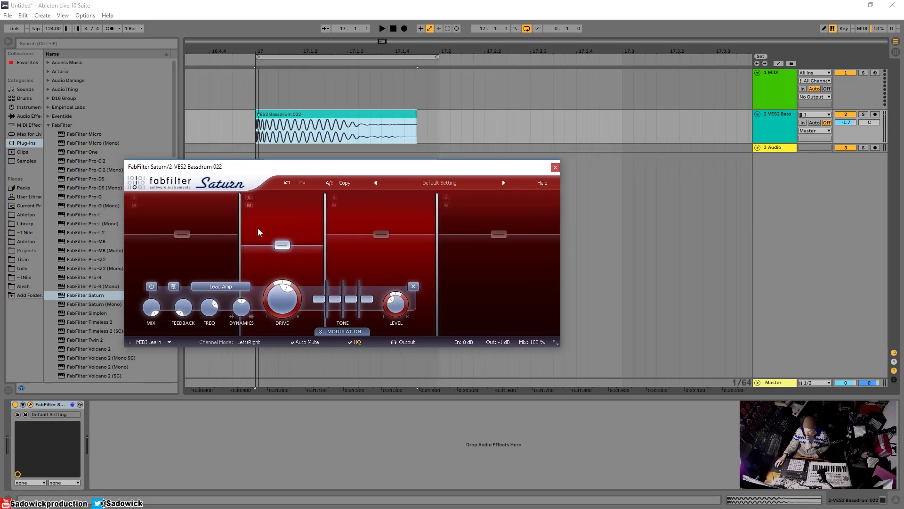
{"action": "left_click", "coordinate": [15, 408]}
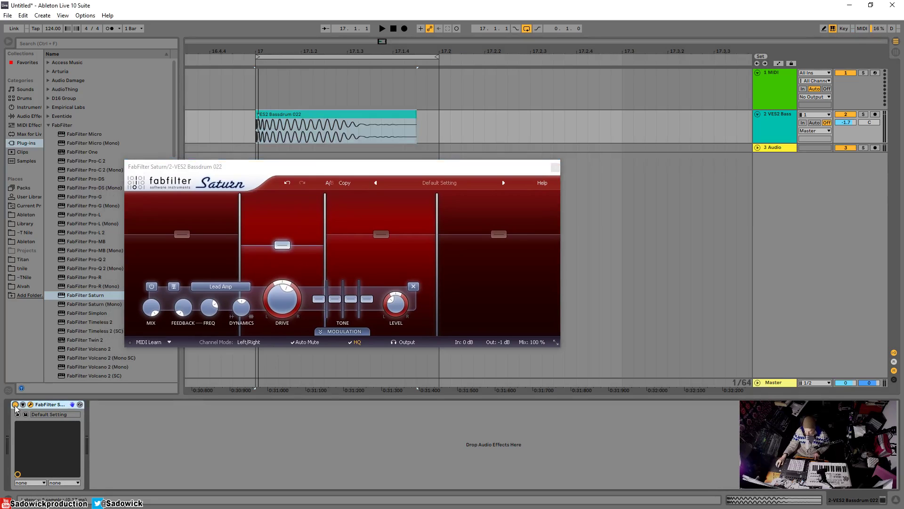
{"action": "key", "text": "space"}
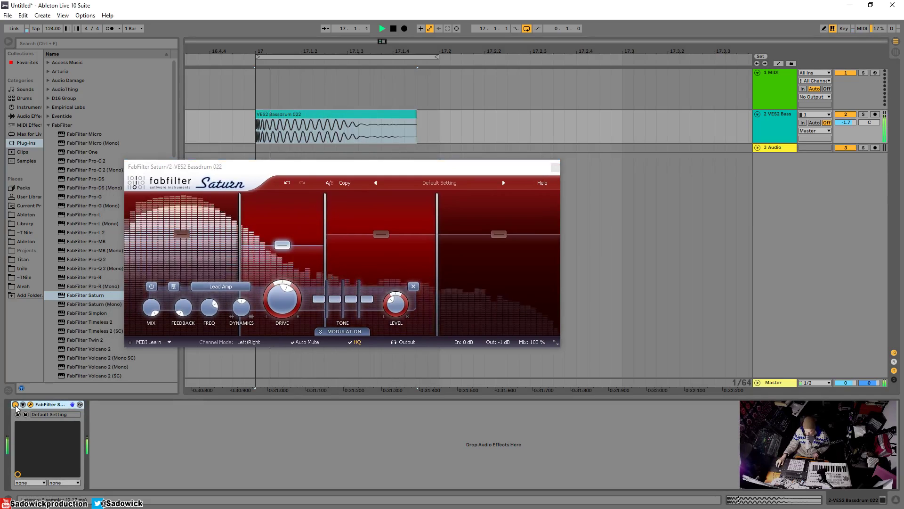
{"action": "key", "text": "space"}
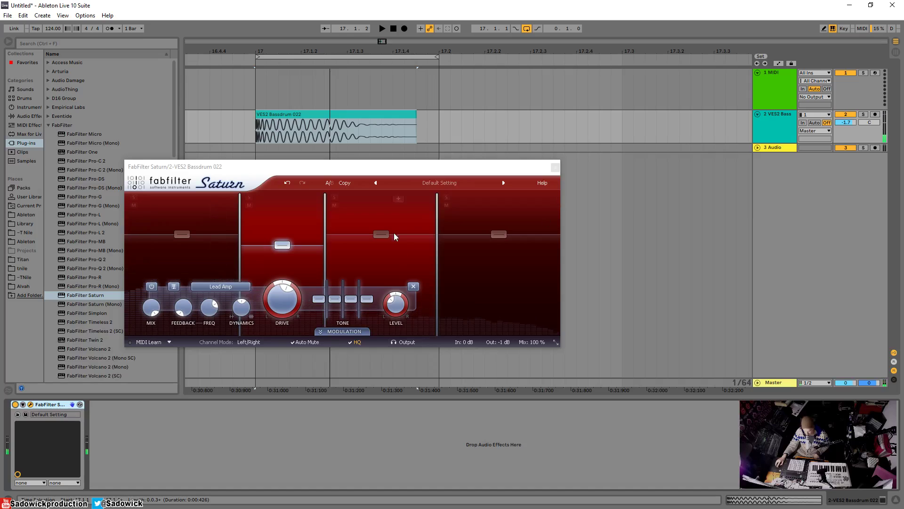
Step: Solo and select band 3 to audition it, set its level to about -0.5 dB, and return to the full sound
{"action": "left_click", "coordinate": [335, 198]}
{"action": "left_click", "coordinate": [379, 235]}
{"action": "key", "text": "space"}
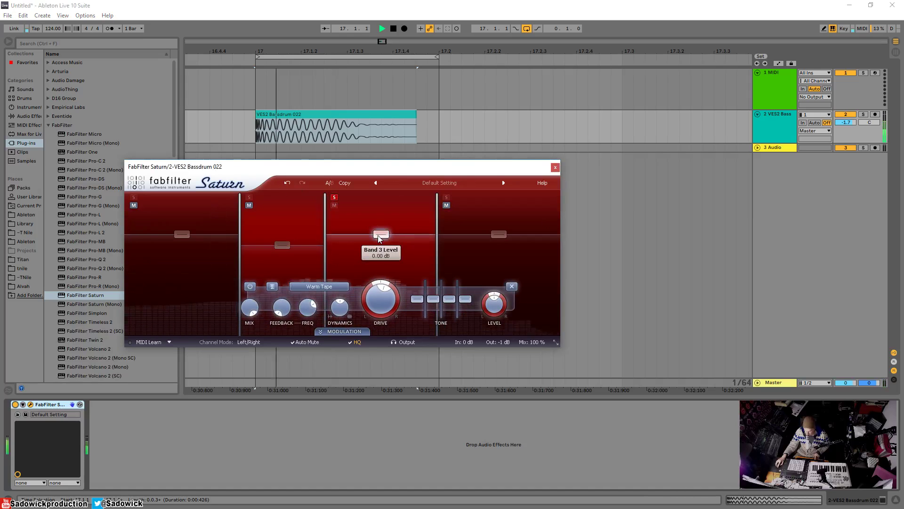
{"action": "left_click_drag", "start_coordinate": [382, 234], "coordinate": [382, 233]}
{"action": "key", "text": "space"}
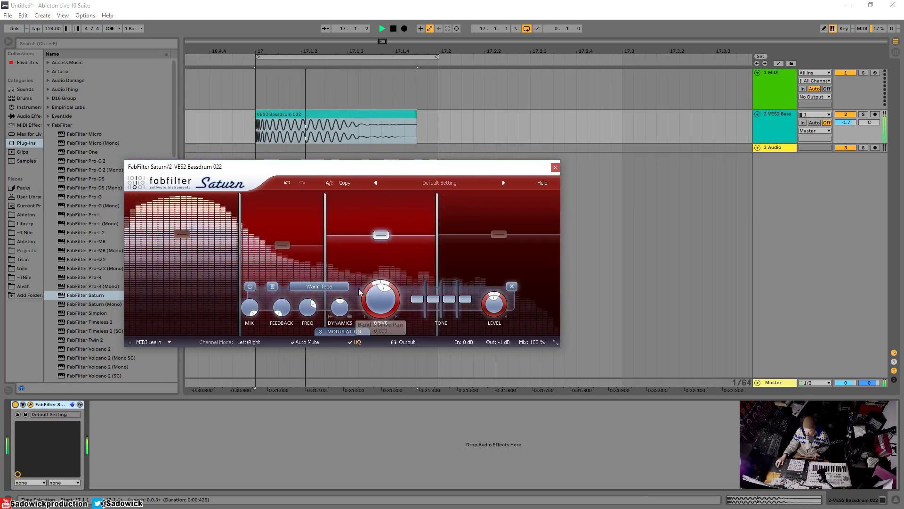
Step: Adjust band 3's drive to about 57% and switch its saturation style to Broken Tube
{"action": "left_click_drag", "start_coordinate": [377, 290], "coordinate": [384, 236]}
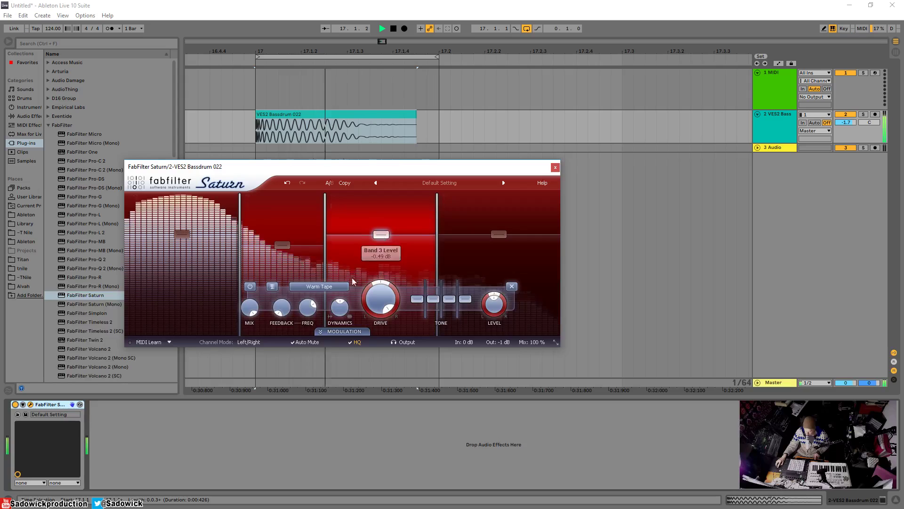
{"action": "left_click", "coordinate": [319, 286]}
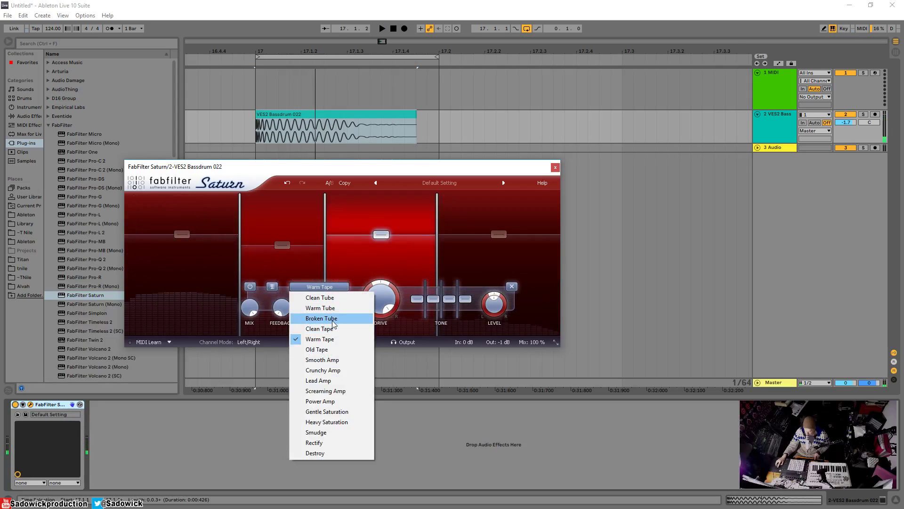
{"action": "left_click", "coordinate": [333, 318]}
Step: Lower the levels of bands 3 and 4 while auditioning the bass drum
{"action": "key", "text": "space"}
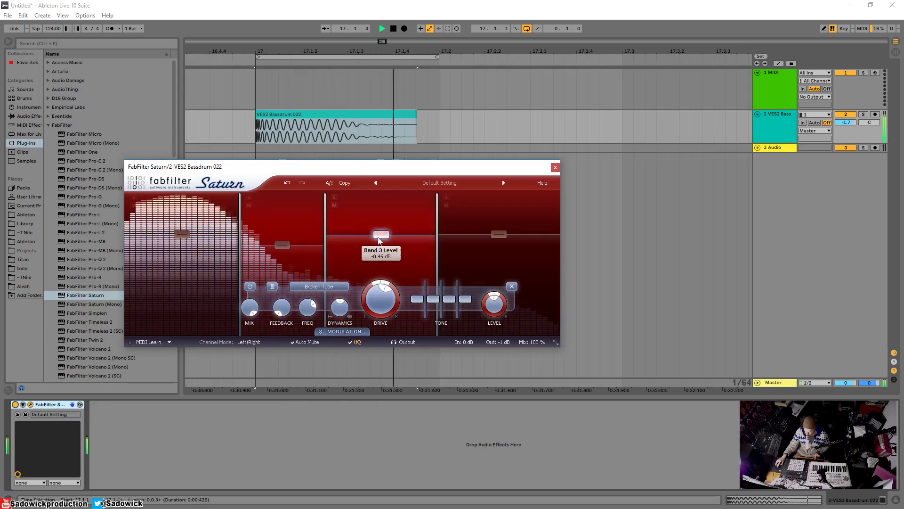
{"action": "left_click_drag", "start_coordinate": [380, 240], "coordinate": [380, 244]}
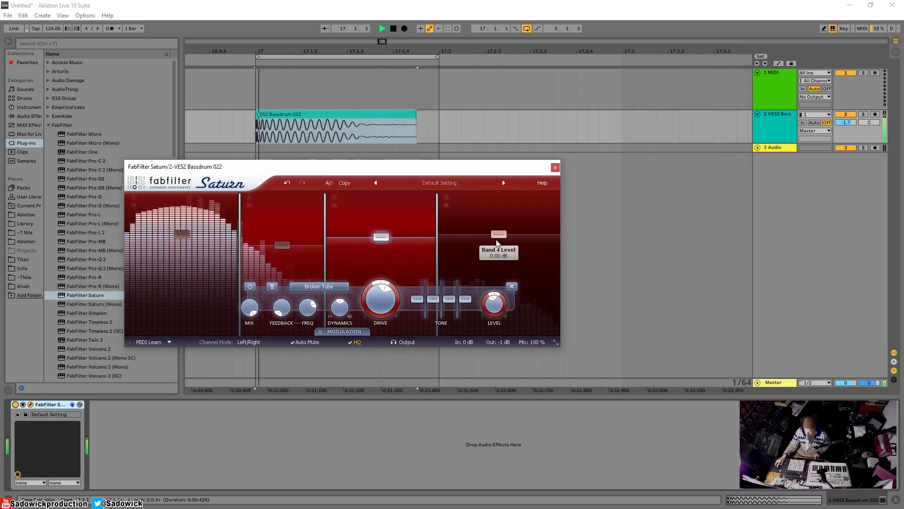
{"action": "left_click_drag", "start_coordinate": [497, 243], "coordinate": [495, 251]}
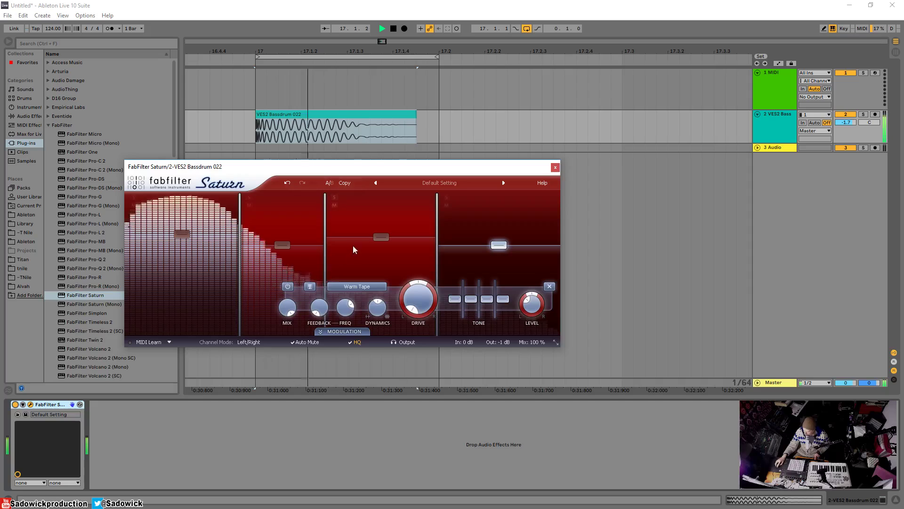
Step: Reselect band 3, reduce its drive to about 28%, and raise its level during playback
{"action": "left_click", "coordinate": [366, 256]}
{"action": "key", "text": "space"}
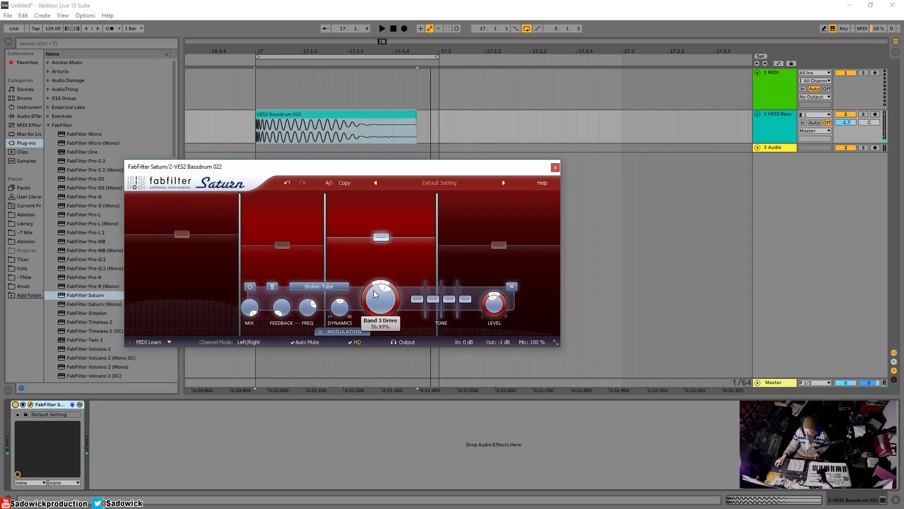
{"action": "key", "text": "space"}
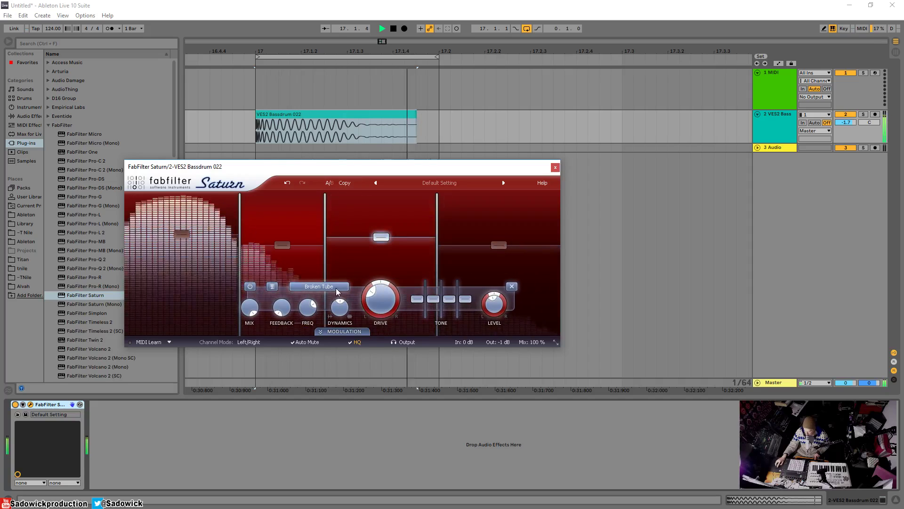
{"action": "left_click_drag", "start_coordinate": [382, 240], "coordinate": [384, 238]}
Step: Try Warm Tape on band 3, settle on the Old Tape style, and raise its drive to about 53%
{"action": "left_click", "coordinate": [329, 289]}
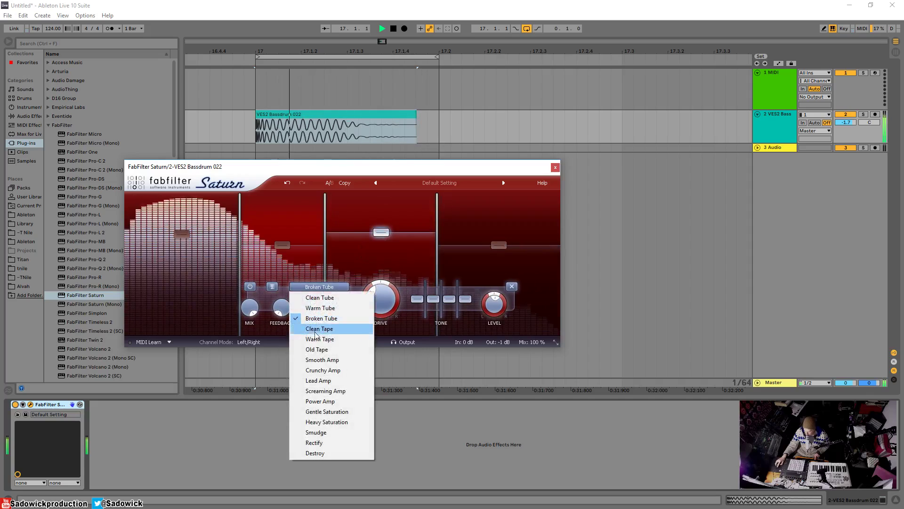
{"action": "left_click", "coordinate": [320, 339]}
{"action": "left_click", "coordinate": [319, 286]}
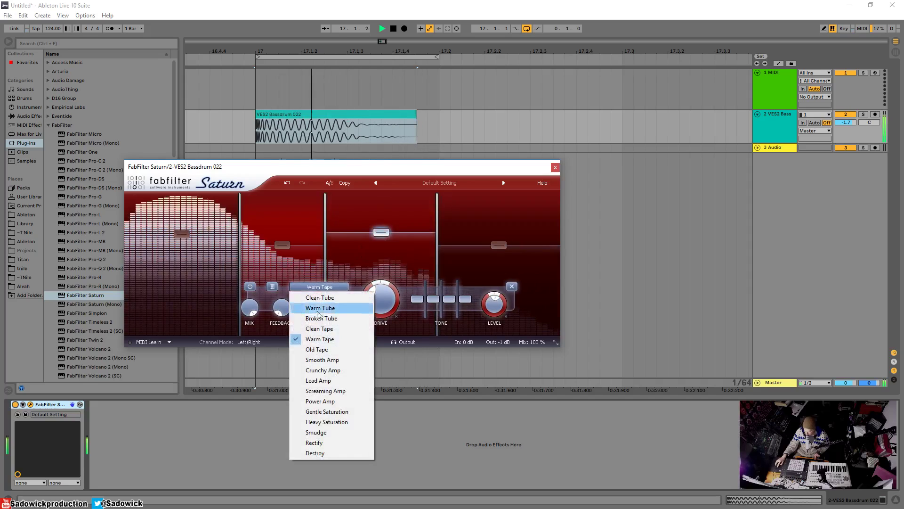
{"action": "left_click", "coordinate": [316, 349]}
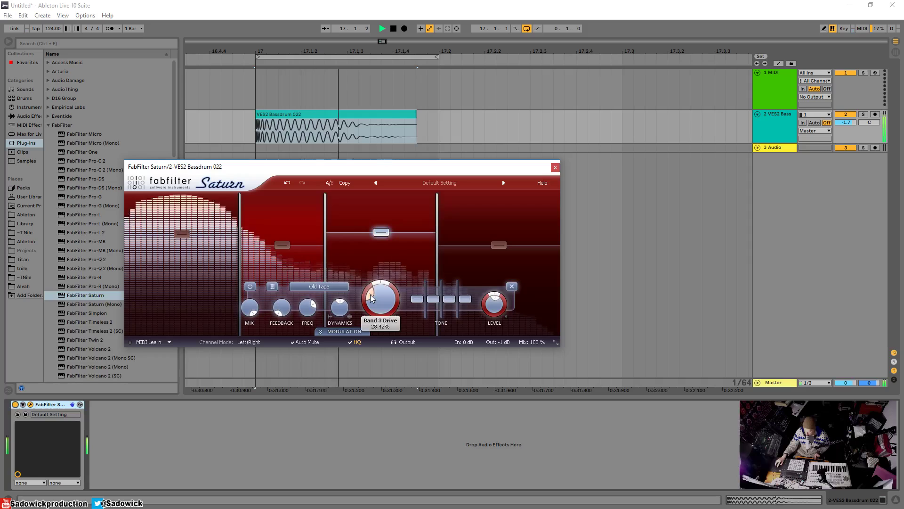
{"action": "left_click_drag", "start_coordinate": [370, 293], "coordinate": [383, 279]}
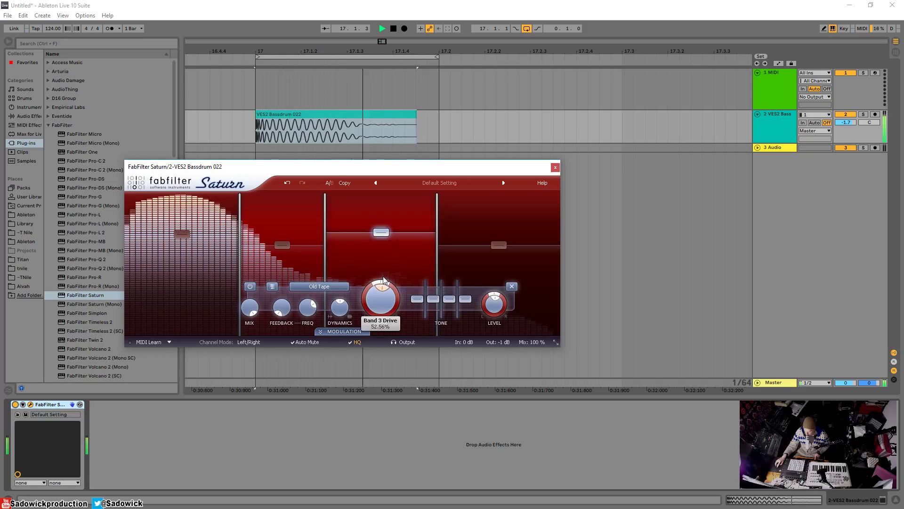
{"action": "key", "text": "space"}
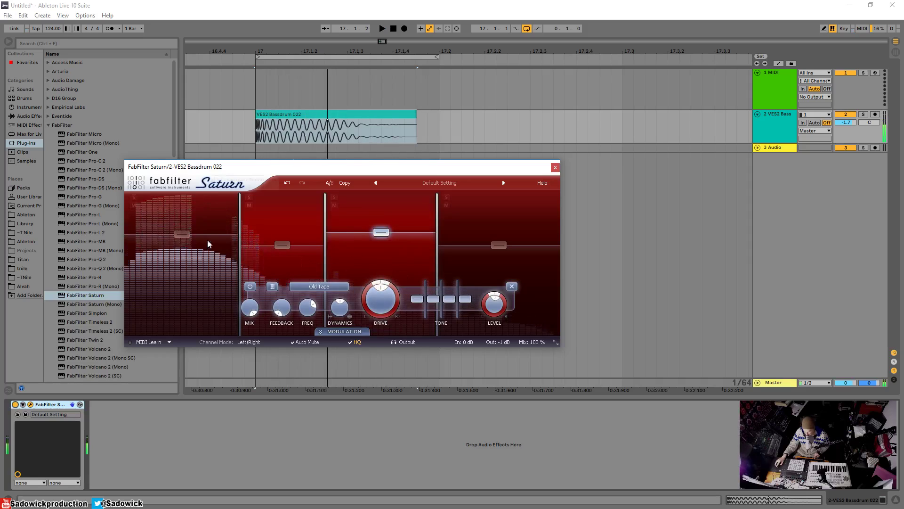
Step: Check band 1's settings, select band 2, and reduce its drive during playback
{"action": "left_click", "coordinate": [184, 238]}
{"action": "key", "text": "space"}
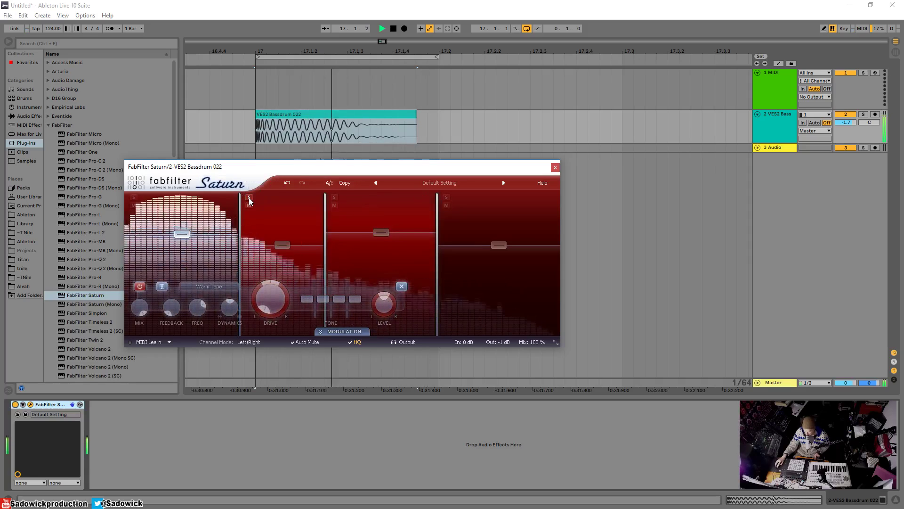
{"action": "left_click", "coordinate": [282, 244]}
{"action": "left_click_drag", "start_coordinate": [273, 297], "coordinate": [267, 314]}
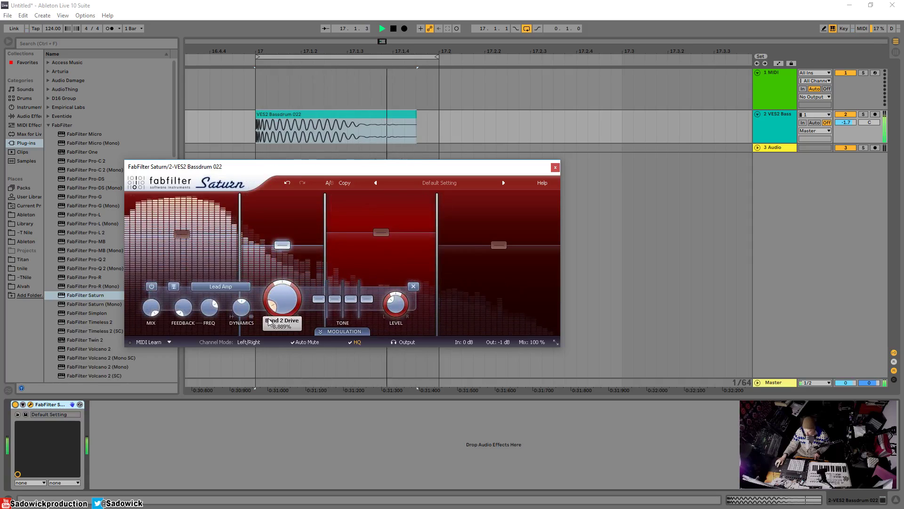
Step: Solo band 2, raise its level to about -3.5 dB, and clear the solo
{"action": "left_click", "coordinate": [249, 198]}
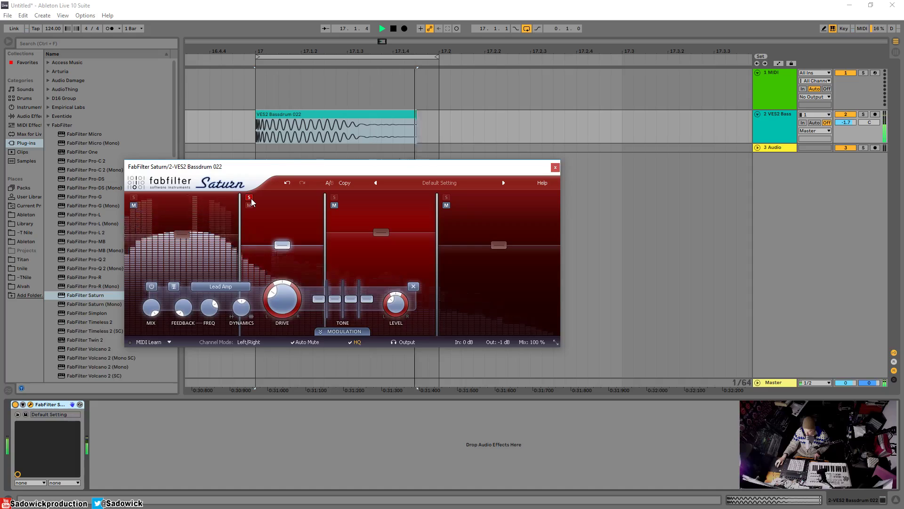
{"action": "left_click_drag", "start_coordinate": [282, 244], "coordinate": [281, 238]}
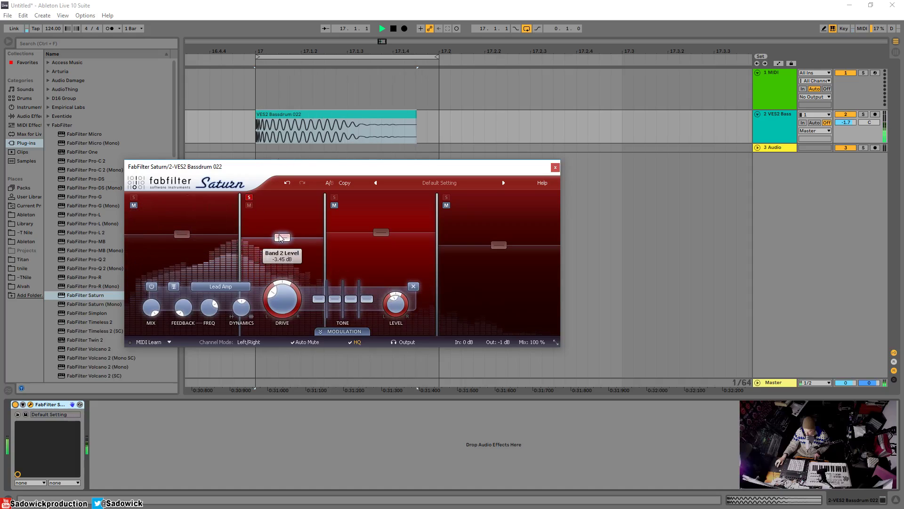
{"action": "left_click", "coordinate": [250, 198]}
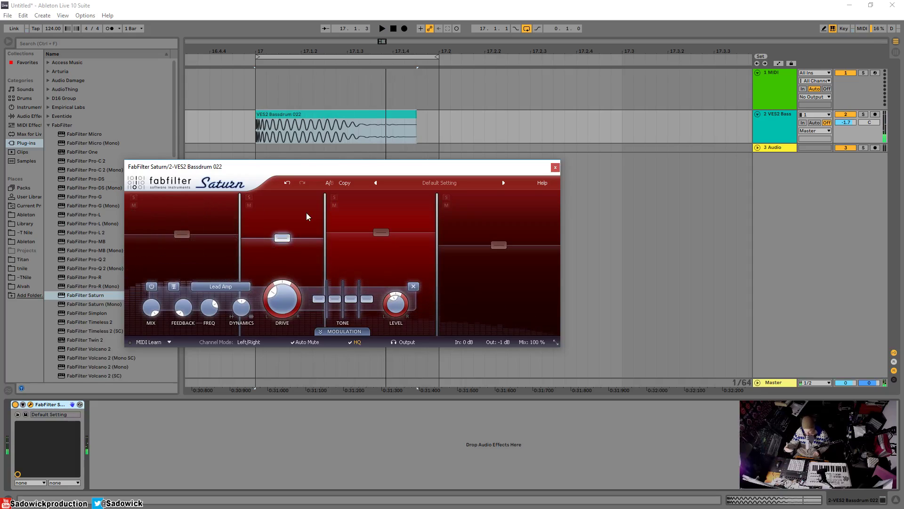
Step: Close the Saturn window, insert FabFilter Pro-Q 2 before Saturn in the device chain, and reposition its window
{"action": "left_click", "coordinate": [555, 167]}
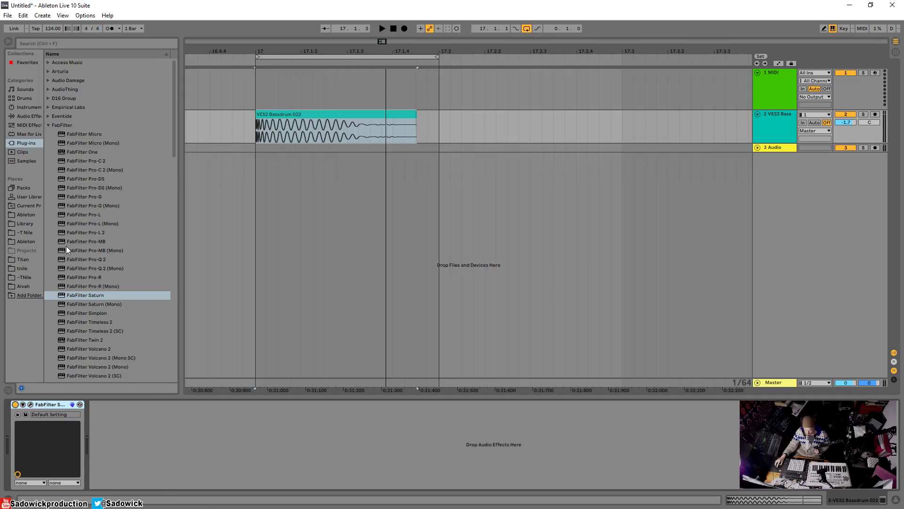
{"action": "left_click_drag", "start_coordinate": [97, 259], "coordinate": [48, 454]}
{"action": "left_click_drag", "start_coordinate": [268, 157], "coordinate": [325, 79]}
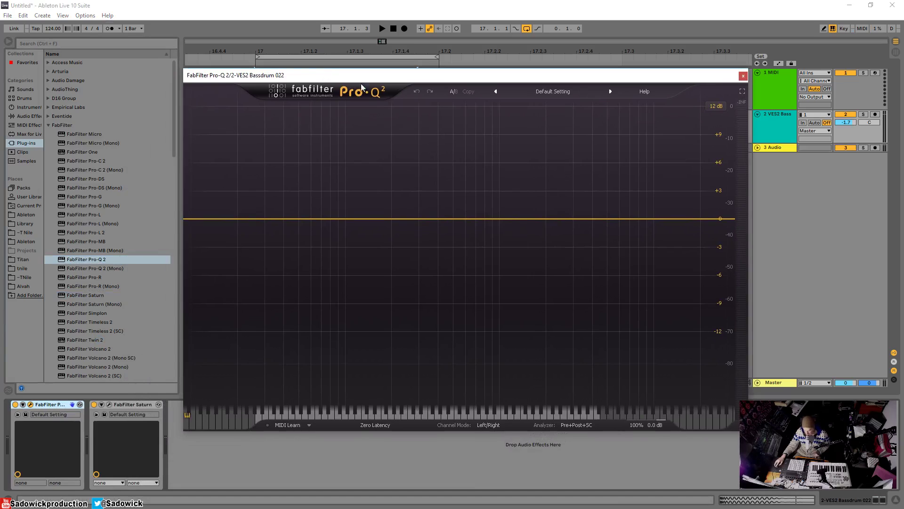
Step: Add a 6 dB/oct High Cut band in Pro-Q 2 and lower its cutoff frequency while auditioning
{"action": "mouse_move", "coordinate": [721, 221]}
{"action": "left_mouse_down"}
{"action": "mouse_move", "coordinate": [642, 223]}
{"action": "mouse_move", "coordinate": [638, 234]}
{"action": "mouse_move", "coordinate": [627, 224]}
{"action": "mouse_move", "coordinate": [706, 224]}
{"action": "left_mouse_up"}
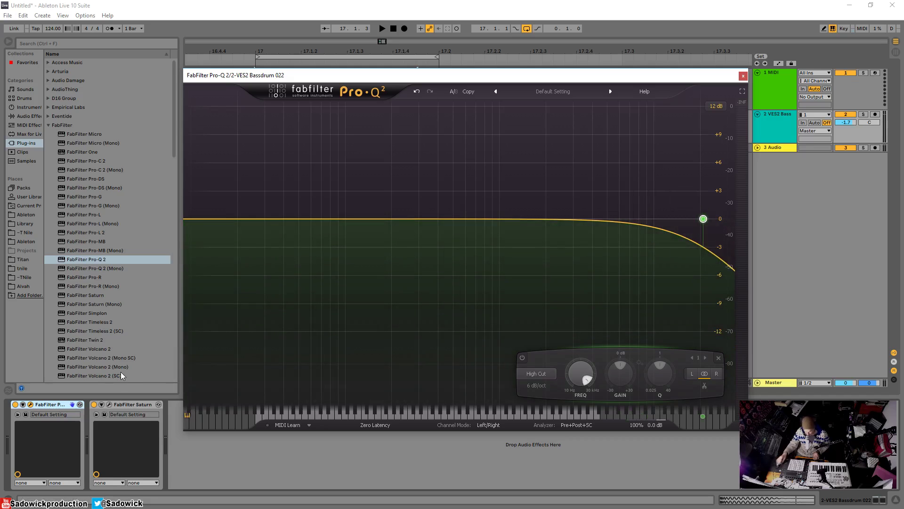
{"action": "key", "text": "space"}
{"action": "left_click_drag", "start_coordinate": [703, 219], "coordinate": [626, 230]}
{"action": "key", "text": "space"}
Step: Add a Bell band at about 169 Hz with about +7.2 dB gain and a Q of about 3.48
{"action": "left_click_drag", "start_coordinate": [441, 219], "coordinate": [436, 200]}
{"action": "scroll", "coordinate": [436, 201], "scroll_direction": "down", "scroll_amount": 5}
{"action": "scroll", "coordinate": [436, 201], "scroll_direction": "up", "scroll_amount": 10}
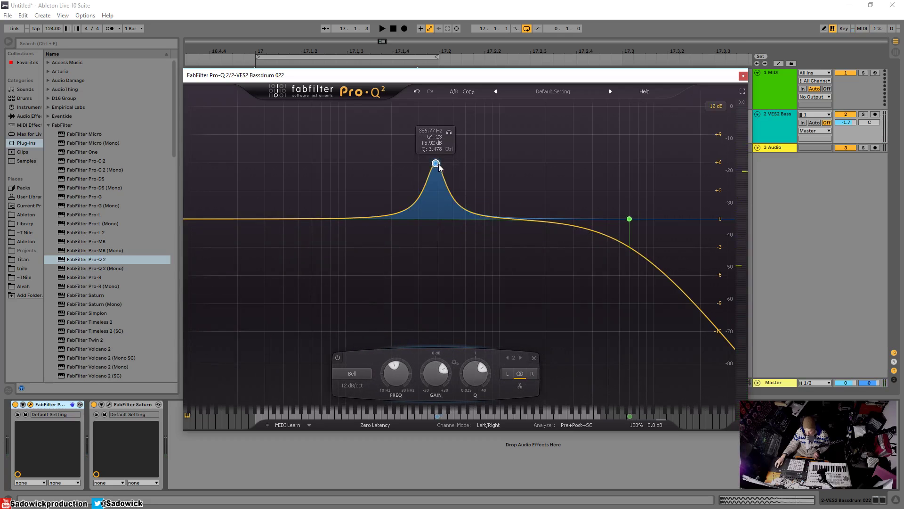
{"action": "left_click_drag", "start_coordinate": [438, 167], "coordinate": [383, 156]}
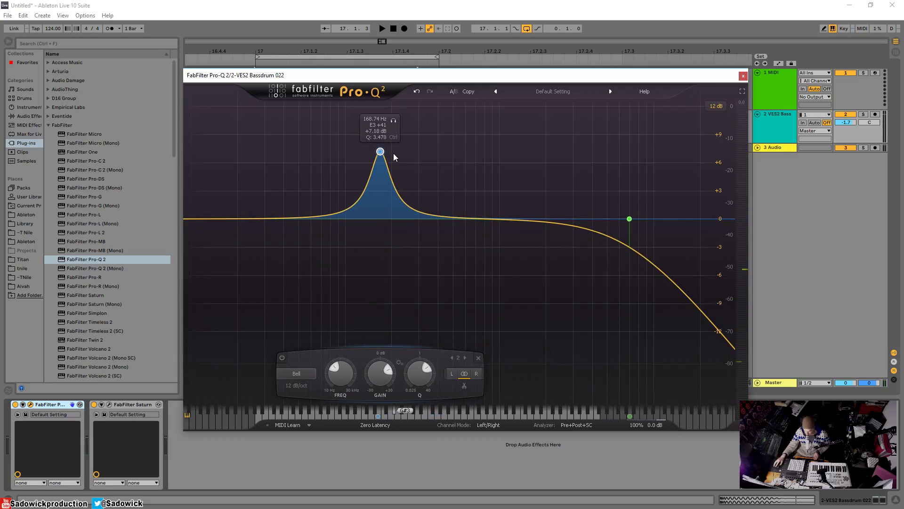
Step: Sweep the Bell band during playback to about 461 Hz and -0.15 dB, and solo it for auditioning
{"action": "key", "text": "space"}
{"action": "left_click_drag", "start_coordinate": [380, 152], "coordinate": [453, 227]}
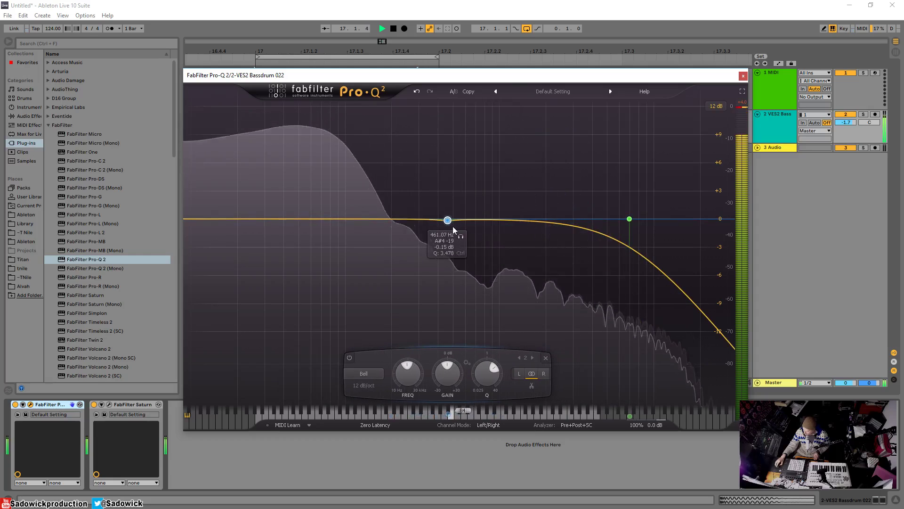
{"action": "key", "text": "space"}
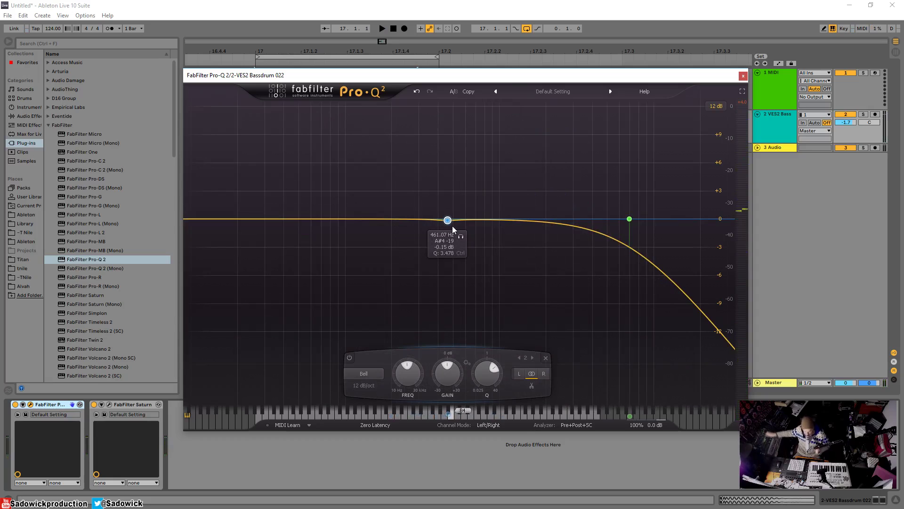
{"action": "key", "text": "space"}
{"action": "left_click", "coordinate": [461, 236]}
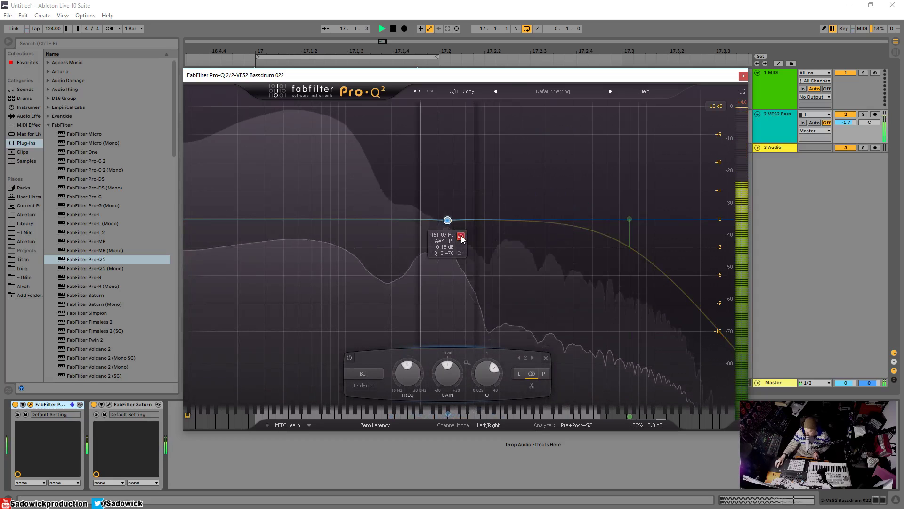
Step: End the solo audition, delete the Bell band at about 461 Hz, and close the Pro-Q 2 window
{"action": "left_click", "coordinate": [462, 237]}
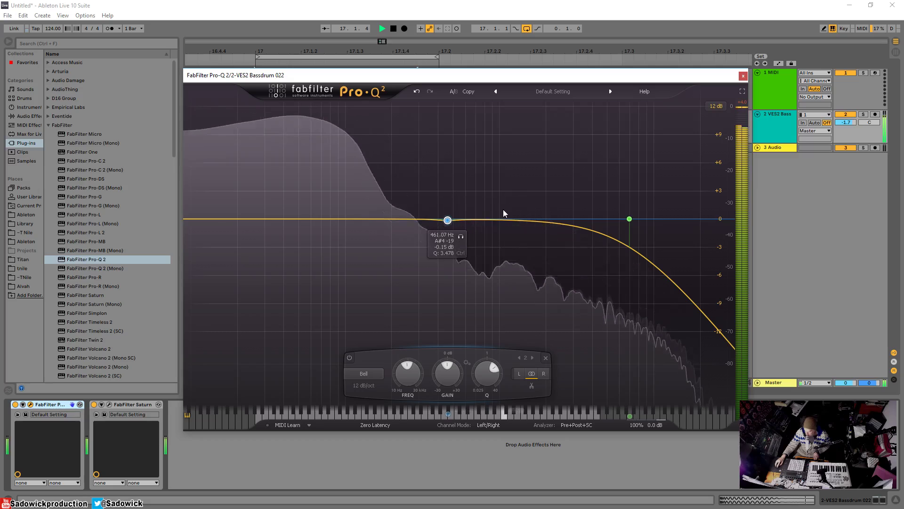
{"action": "key", "text": "space"}
{"action": "double_click", "coordinate": [448, 220]}
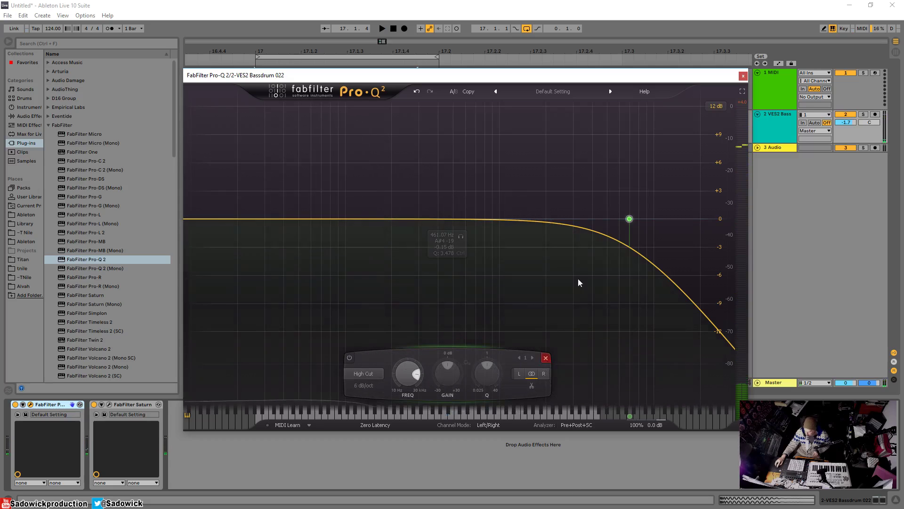
{"action": "left_click", "coordinate": [743, 75]}
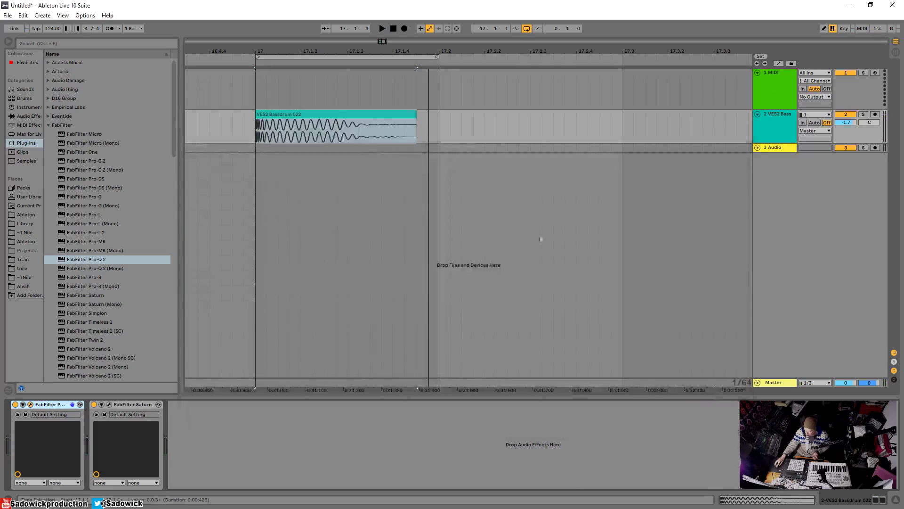
Step: Insert a second FabFilter Pro-Q 2 after Saturn and add a narrow low-mid Bell cut of about -12 dB with a Q of about 4.1
{"action": "left_click_drag", "start_coordinate": [100, 264], "coordinate": [253, 422]}
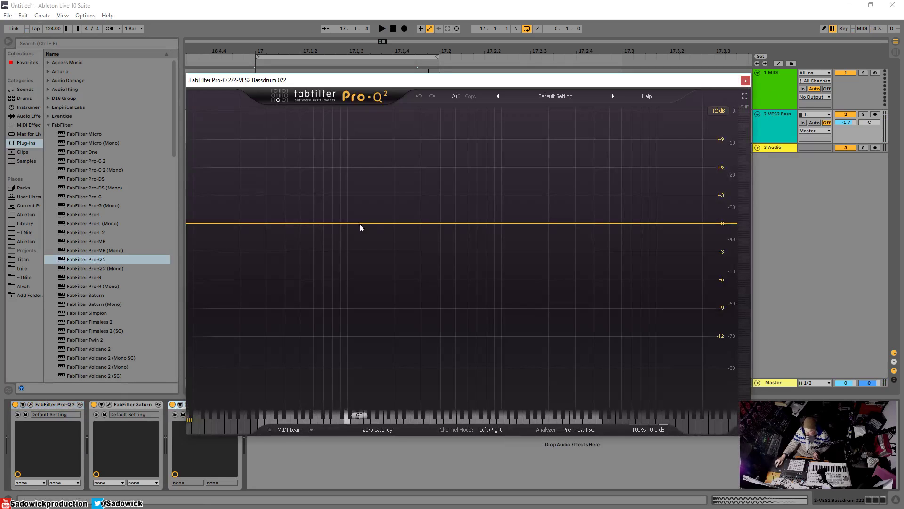
{"action": "left_click_drag", "start_coordinate": [373, 220], "coordinate": [358, 266]}
{"action": "key", "text": "space"}
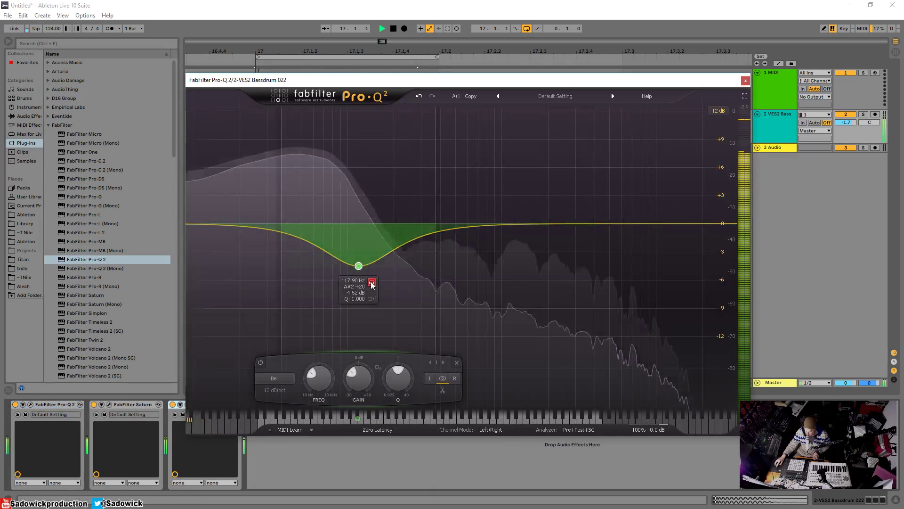
{"action": "scroll", "coordinate": [363, 268], "scroll_direction": "up", "scroll_amount": 5}
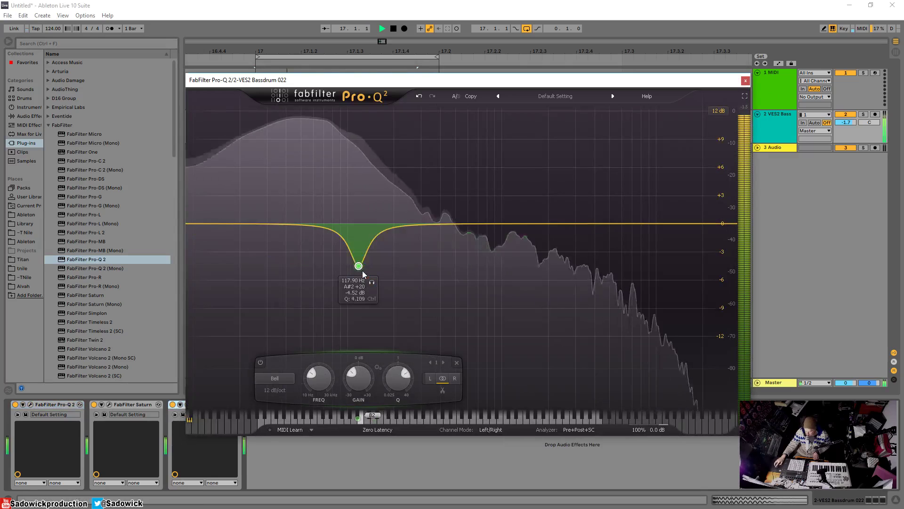
{"action": "left_click_drag", "start_coordinate": [363, 270], "coordinate": [429, 338]}
{"action": "key", "text": "space"}
Step: Add a Bell cut at about 2.7 kHz and -4.9 dB, and a Bell boost at about 6.9 kHz and +7.6 dB
{"action": "left_click_drag", "start_coordinate": [601, 226], "coordinate": [568, 271]}
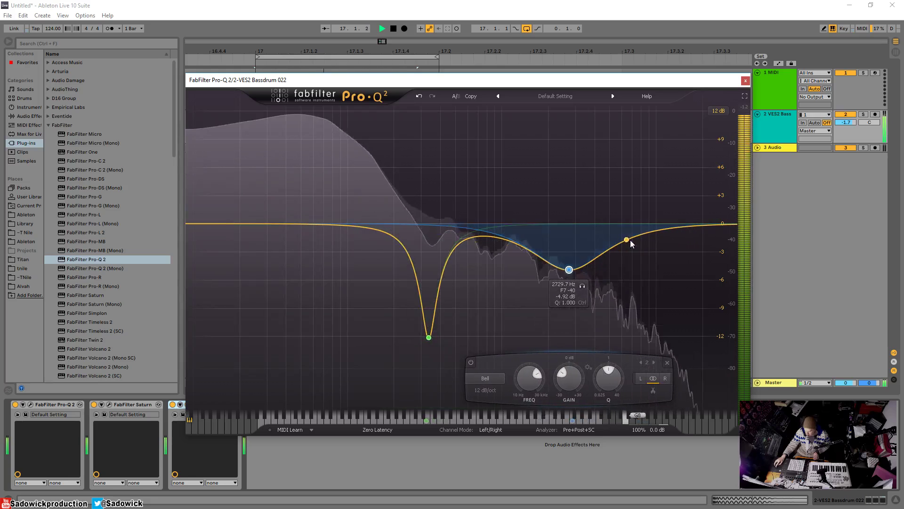
{"action": "left_click", "coordinate": [641, 226]}
{"action": "left_click_drag", "start_coordinate": [642, 226], "coordinate": [633, 152]}
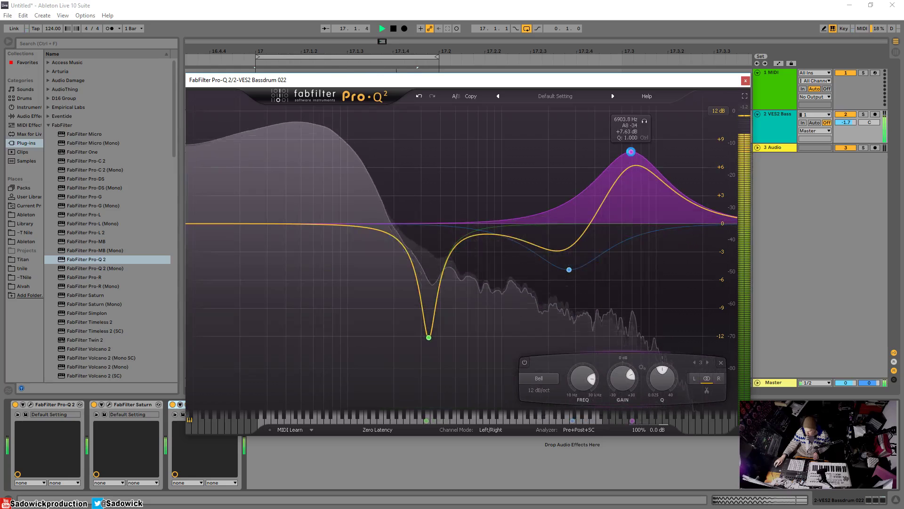
Step: Deepen the upper-mid cut to about -6.4 dB at 2.64 kHz, slightly lower the high-frequency boost, and audition the result
{"action": "left_click_drag", "start_coordinate": [569, 270], "coordinate": [568, 286]}
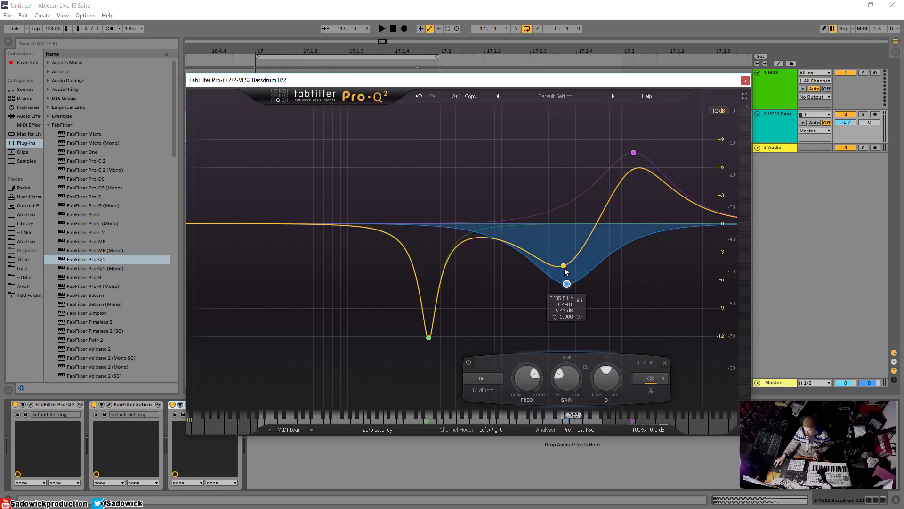
{"action": "left_click", "coordinate": [634, 153]}
{"action": "left_click_drag", "start_coordinate": [633, 156], "coordinate": [631, 161]}
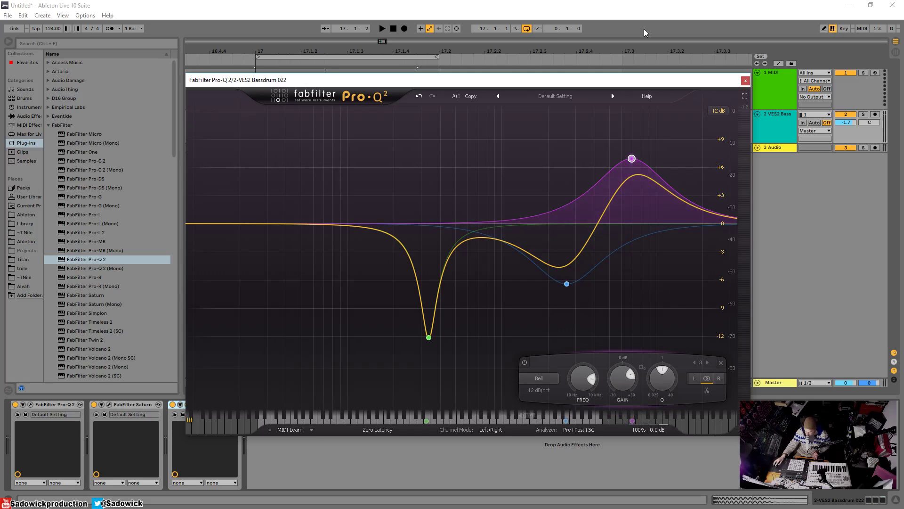
{"action": "key", "text": "space"}
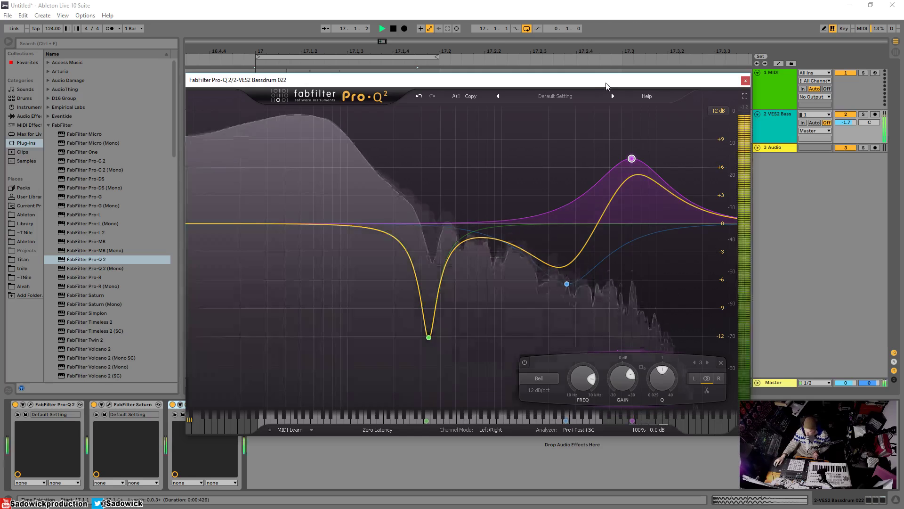
Step: Close the second Pro-Q 2 window, stop playback, and collapse the three devices in the chain
{"action": "left_click", "coordinate": [745, 81]}
{"action": "key", "text": "space"}
{"action": "double_click", "coordinate": [50, 405]}
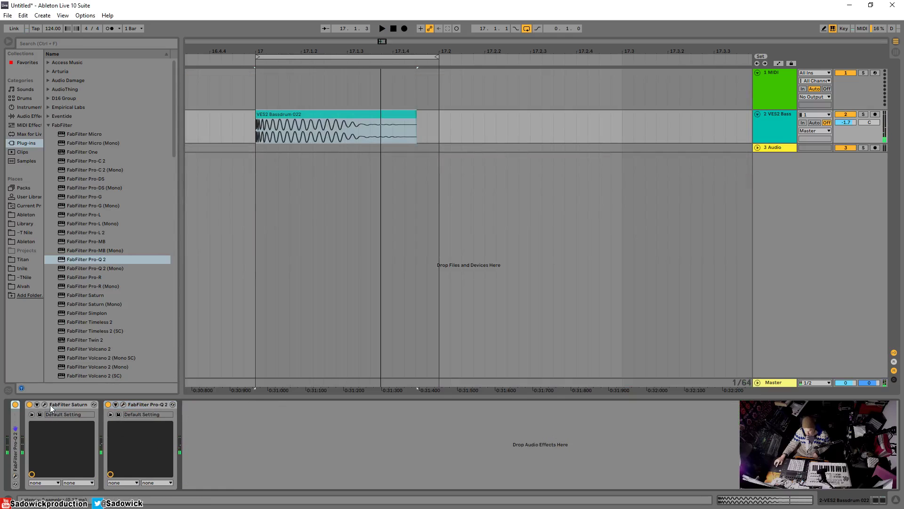
{"action": "double_click", "coordinate": [60, 401]}
{"action": "double_click", "coordinate": [87, 401]}
Step: Insert LFOTool_x64 at the end of the device chain, and reposition and enlarge its window
{"action": "left_click", "coordinate": [50, 124]}
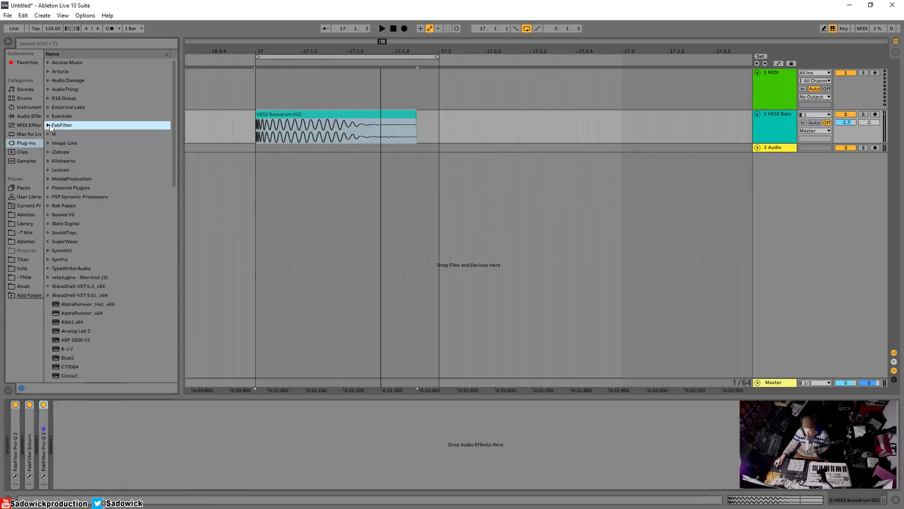
{"action": "scroll", "coordinate": [106, 263], "scroll_direction": "down", "scroll_amount": 10}
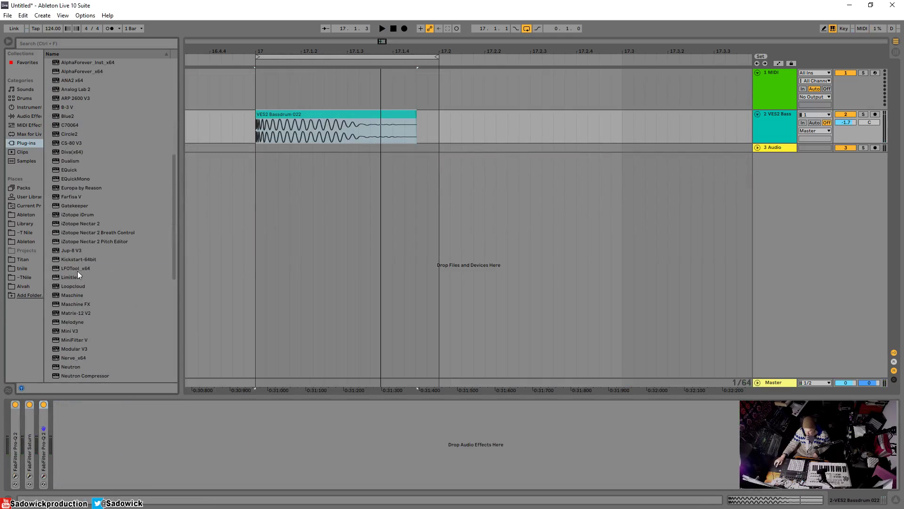
{"action": "left_click_drag", "start_coordinate": [131, 459], "coordinate": [140, 454]}
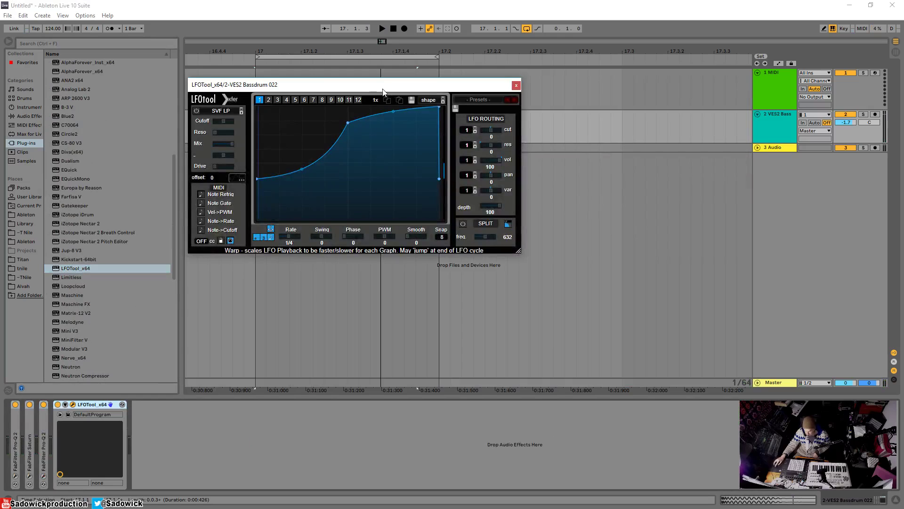
{"action": "left_click_drag", "start_coordinate": [383, 92], "coordinate": [299, 64]}
{"action": "left_click_drag", "start_coordinate": [436, 221], "coordinate": [692, 462]}
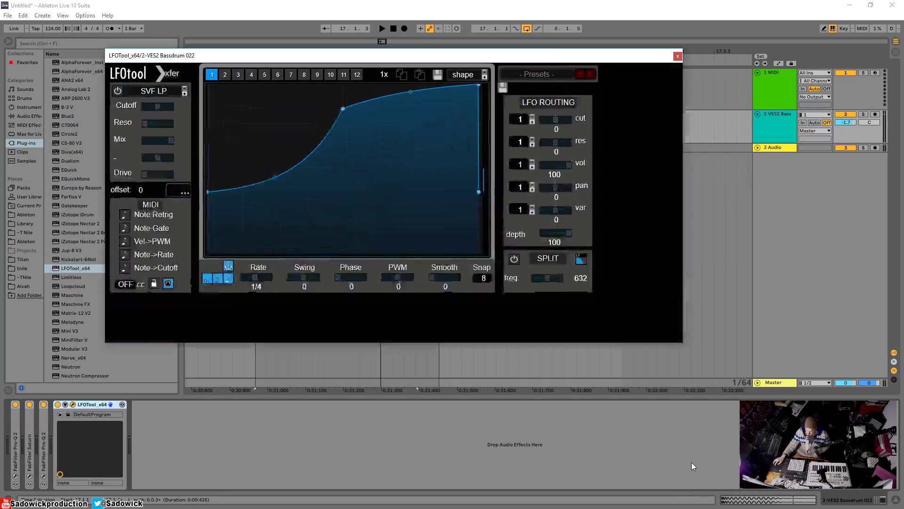
Step: Flatten LFO graph 1 to full level and display the drum waveform behind it, trying an early volume dip during playback
{"action": "left_click_drag", "start_coordinate": [226, 214], "coordinate": [226, 89]}
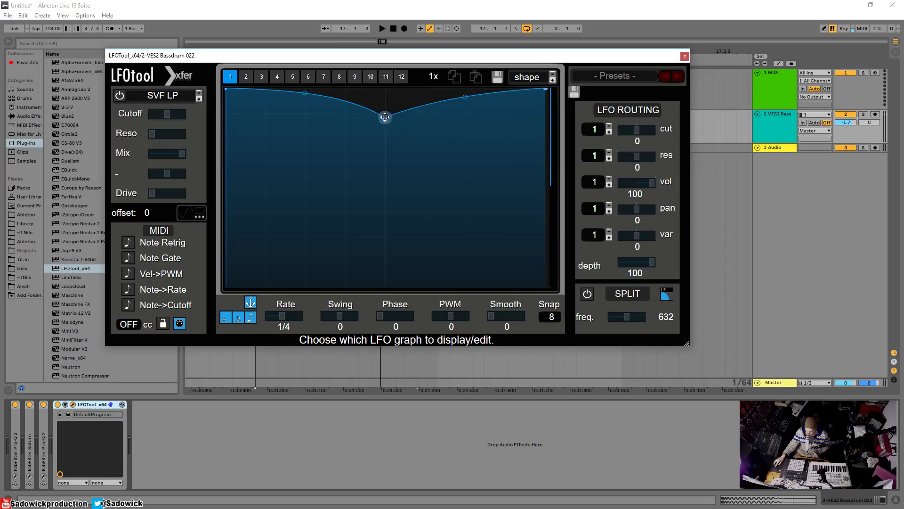
{"action": "left_click_drag", "start_coordinate": [385, 117], "coordinate": [402, 58]}
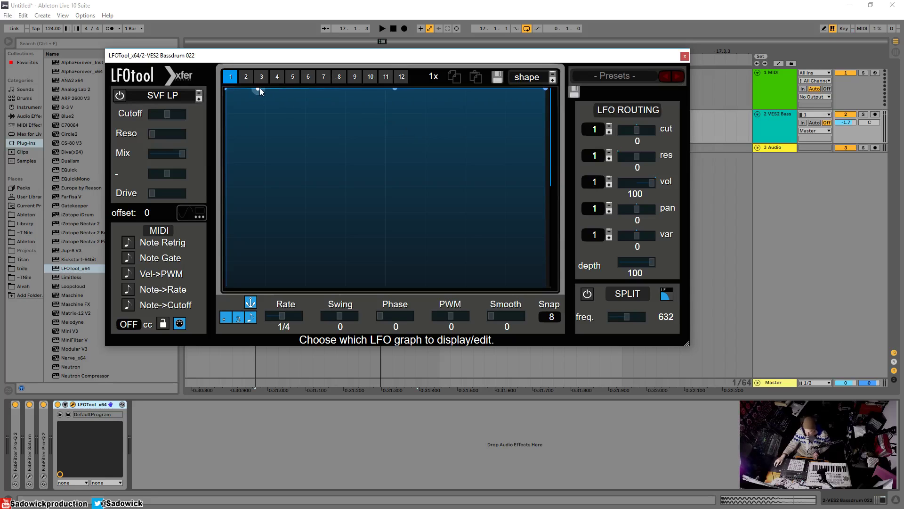
{"action": "left_click_drag", "start_coordinate": [260, 89], "coordinate": [272, 131]}
{"action": "key", "text": "space"}
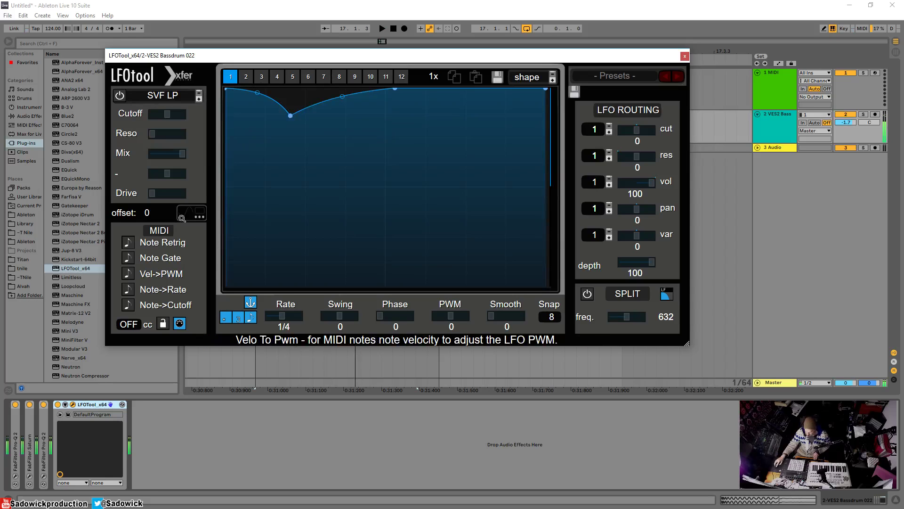
{"action": "key", "text": "space"}
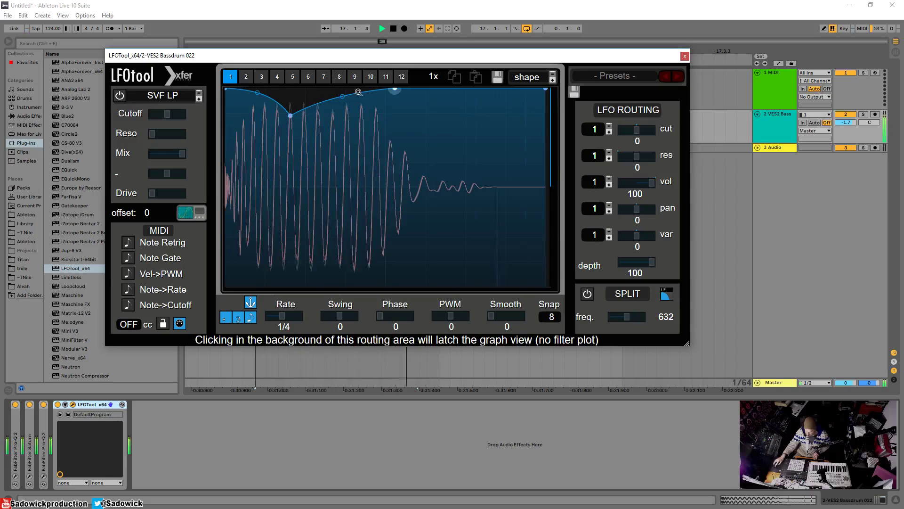
{"action": "left_click_drag", "start_coordinate": [286, 121], "coordinate": [229, 103]}
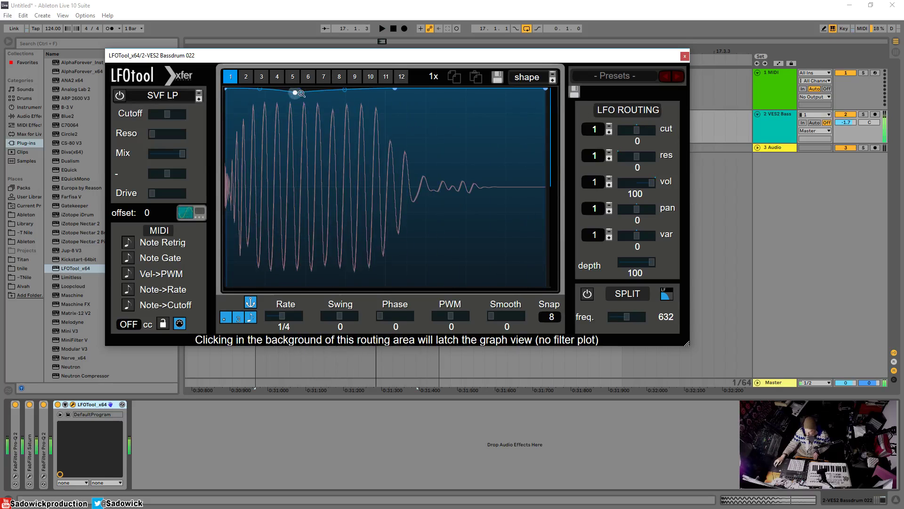
{"action": "left_click_drag", "start_coordinate": [297, 95], "coordinate": [301, 84]}
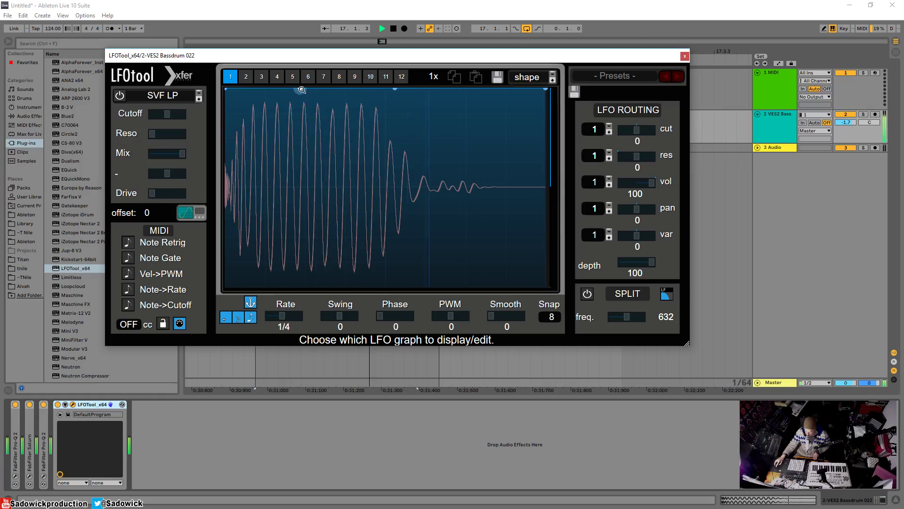
Step: Shape the start of the LFO curve into a rounded rise from just above mid level to full over about a third of the cycle
{"action": "left_click_drag", "start_coordinate": [302, 89], "coordinate": [241, 187]}
{"action": "left_click_drag", "start_coordinate": [253, 154], "coordinate": [252, 115]}
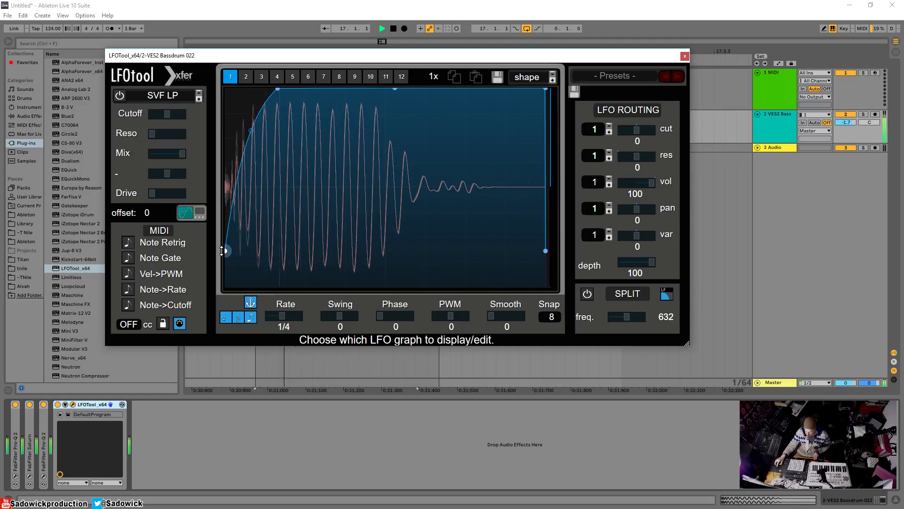
{"action": "left_click_drag", "start_coordinate": [211, 296], "coordinate": [213, 127]}
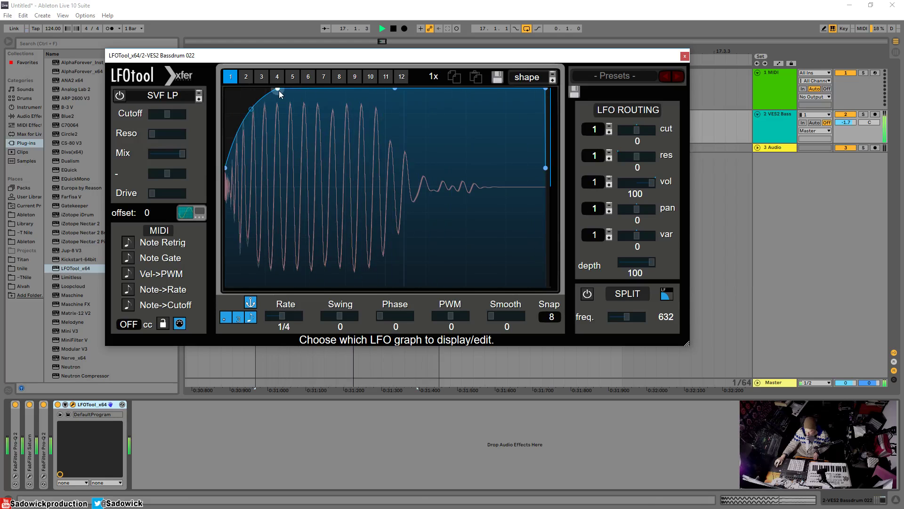
{"action": "left_click_drag", "start_coordinate": [279, 94], "coordinate": [326, 85]}
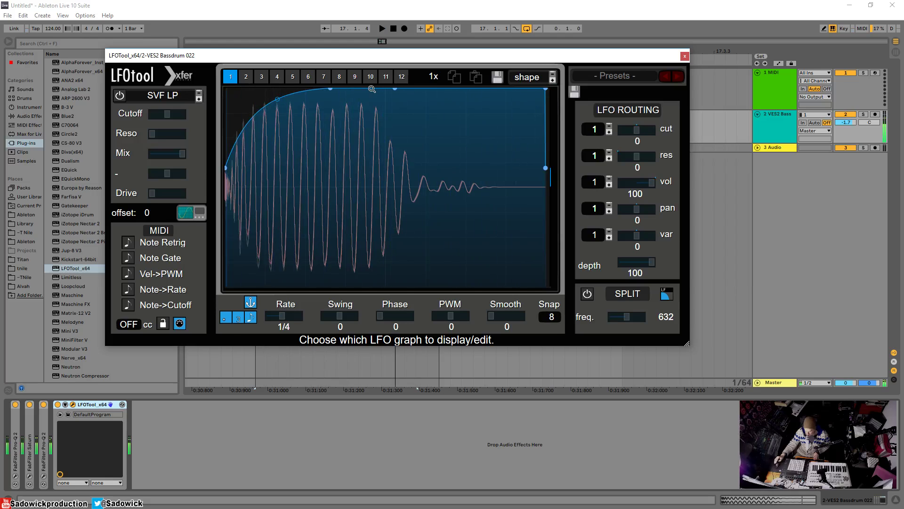
Step: Curve the end of the LFO graph down from full to just above mid level while auditioning, and close the LFOTool window
{"action": "left_click_drag", "start_coordinate": [547, 89], "coordinate": [475, 97]}
{"action": "left_click_drag", "start_coordinate": [477, 133], "coordinate": [500, 153]}
{"action": "key", "text": "space"}
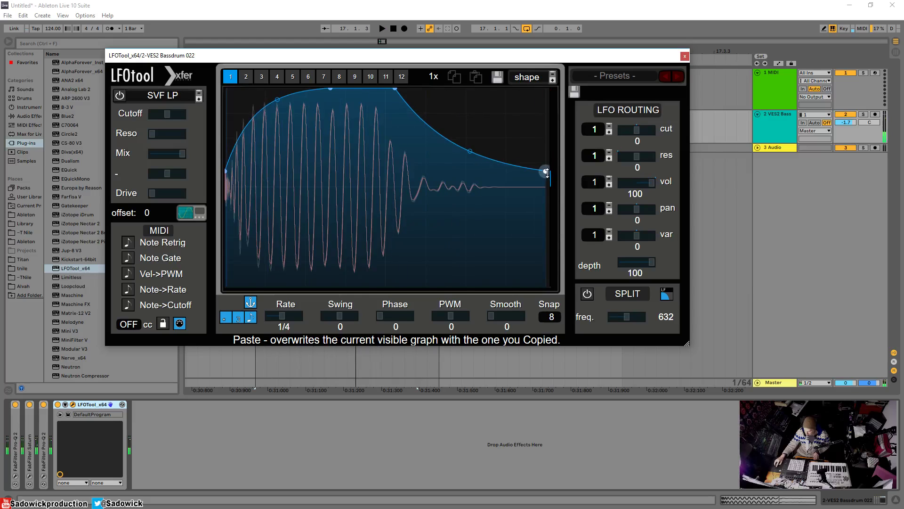
{"action": "key", "text": "space"}
{"action": "mouse_move", "coordinate": [547, 173]}
{"action": "left_mouse_down"}
{"action": "mouse_move", "coordinate": [548, 191]}
{"action": "mouse_move", "coordinate": [551, 174]}
{"action": "left_mouse_up"}
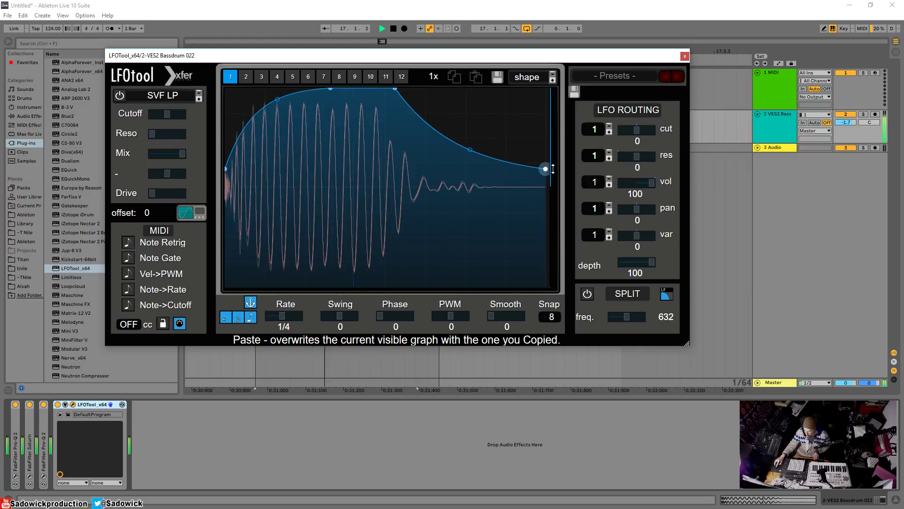
{"action": "left_click", "coordinate": [685, 56]}
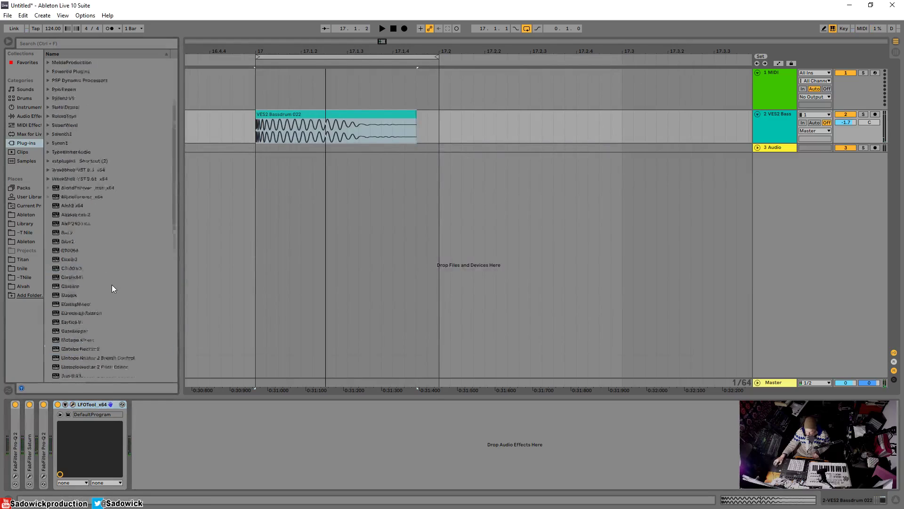
Step: Insert another FabFilter Saturn after LFOTool in the device chain and start playback
{"action": "scroll", "coordinate": [112, 285], "scroll_direction": "up", "scroll_amount": 9}
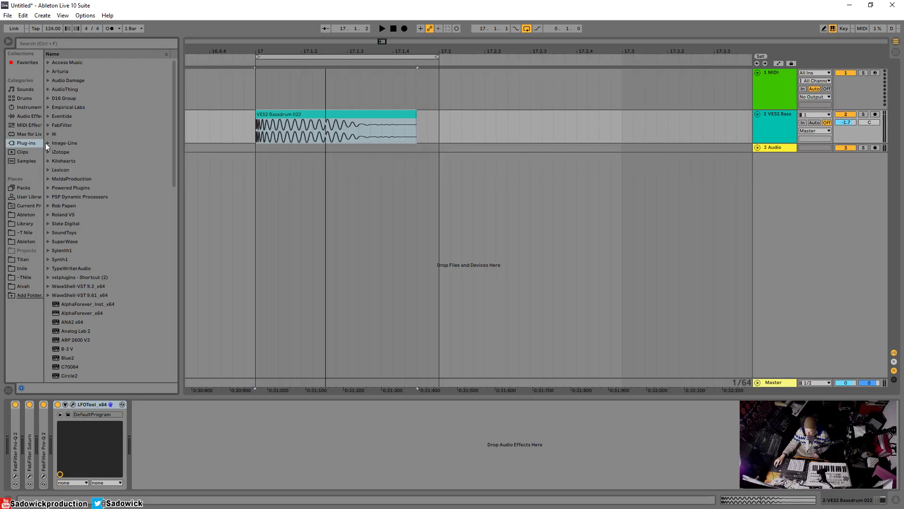
{"action": "left_click", "coordinate": [50, 125]}
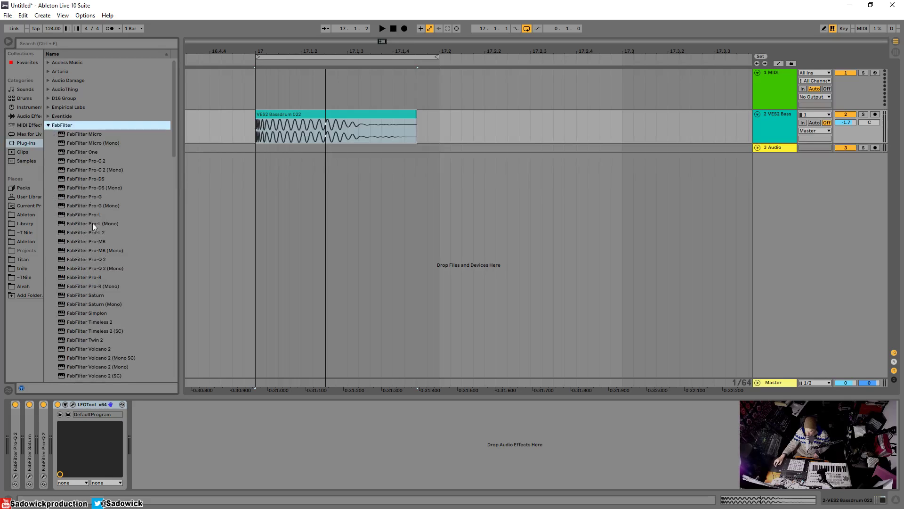
{"action": "left_click_drag", "start_coordinate": [83, 295], "coordinate": [239, 431]}
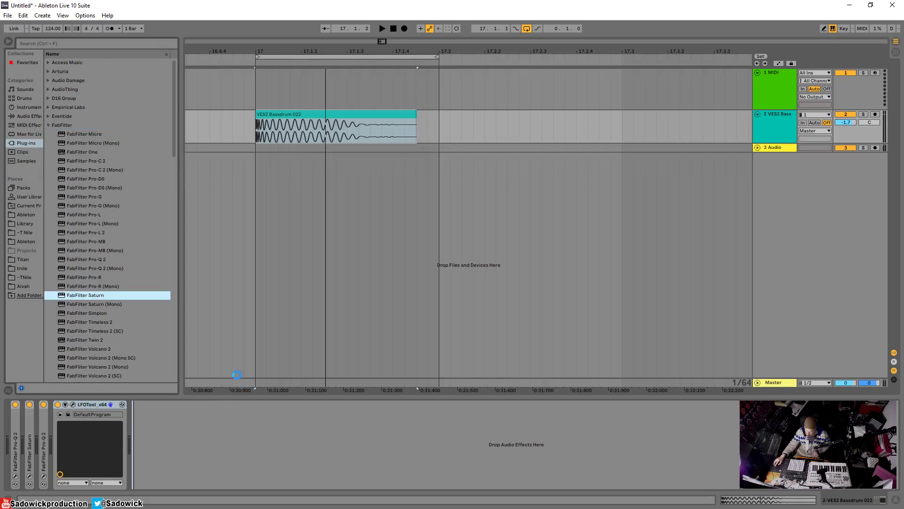
{"action": "key", "text": "space"}
Step: Set Saturn's Band 1 Drive to about 28% and split the spectrum into three bands, with the upper crossover at about 1119 Hz
{"action": "left_click_drag", "start_coordinate": [329, 242], "coordinate": [307, 193]}
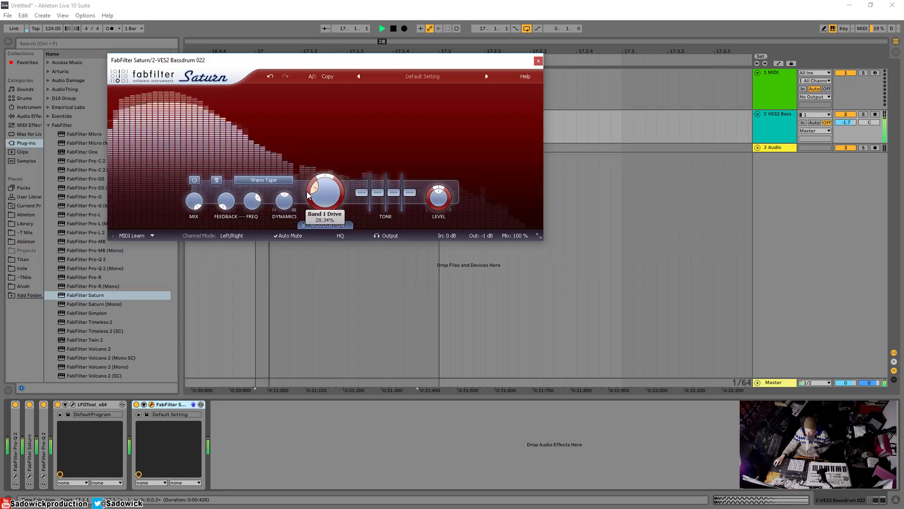
{"action": "left_click", "coordinate": [243, 90]}
{"action": "left_click", "coordinate": [362, 91]}
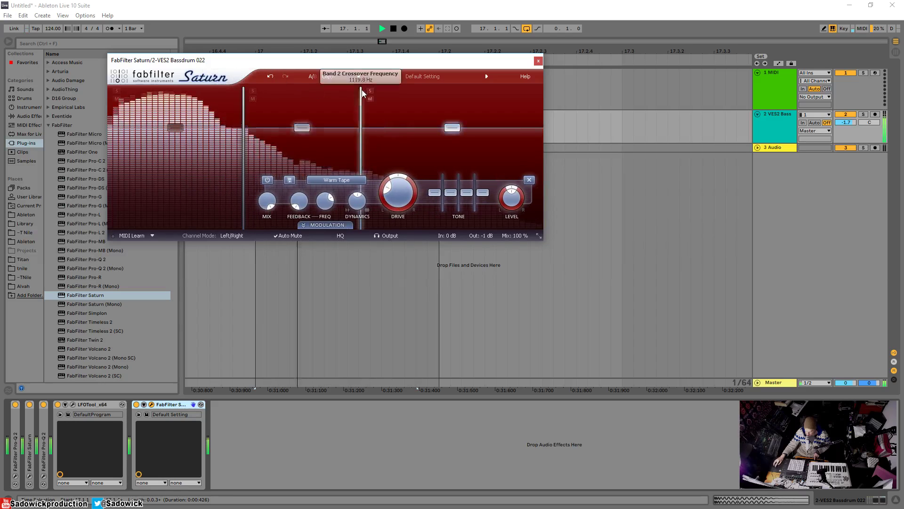
Step: Solo Band 2, raise its level slightly, and lower the crossover frequency between Bands 1 and 2
{"action": "left_click", "coordinate": [253, 91]}
{"action": "mouse_move", "coordinate": [303, 129]}
{"action": "left_mouse_down"}
{"action": "mouse_move", "coordinate": [303, 143]}
{"action": "mouse_move", "coordinate": [302, 126]}
{"action": "left_mouse_up"}
{"action": "left_click_drag", "start_coordinate": [243, 108], "coordinate": [228, 109]}
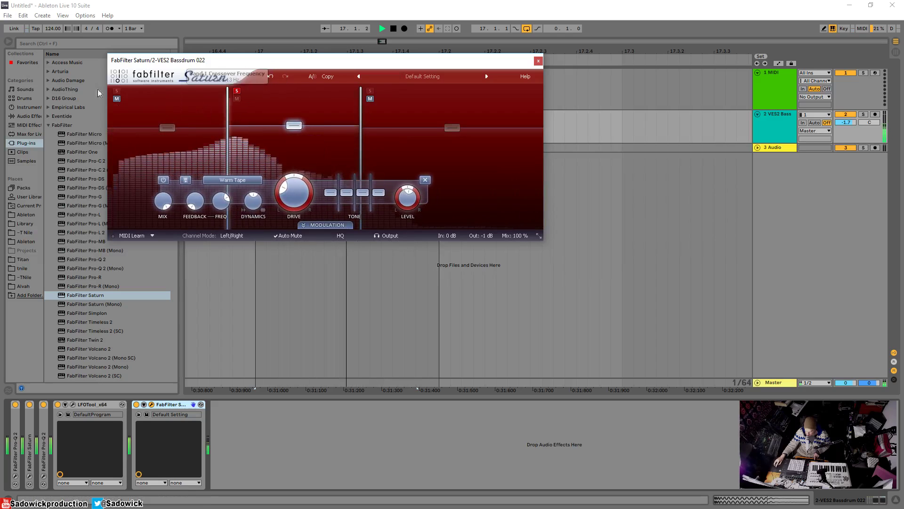
Step: Solo Band 1, switch its distortion style to Rectify, and lower its Drive to about 15.6%
{"action": "left_click", "coordinate": [117, 91]}
{"action": "left_click", "coordinate": [168, 127]}
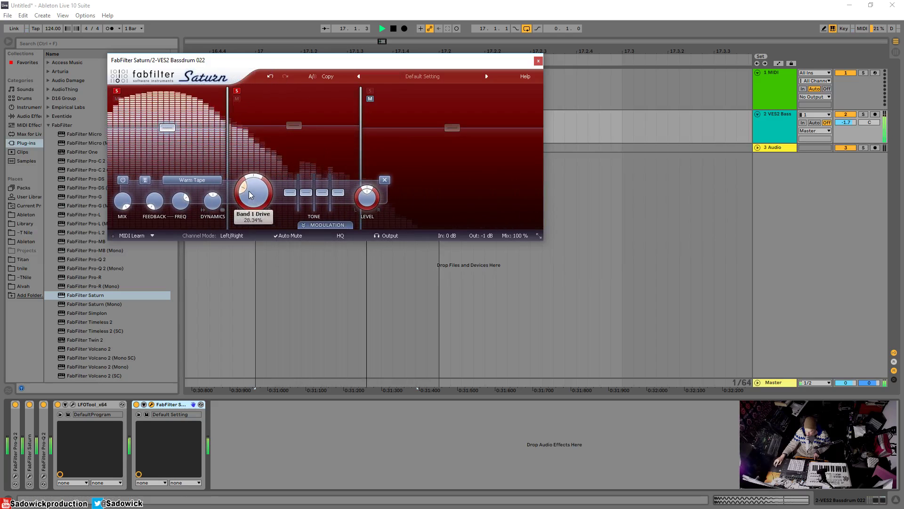
{"action": "left_click", "coordinate": [192, 180]}
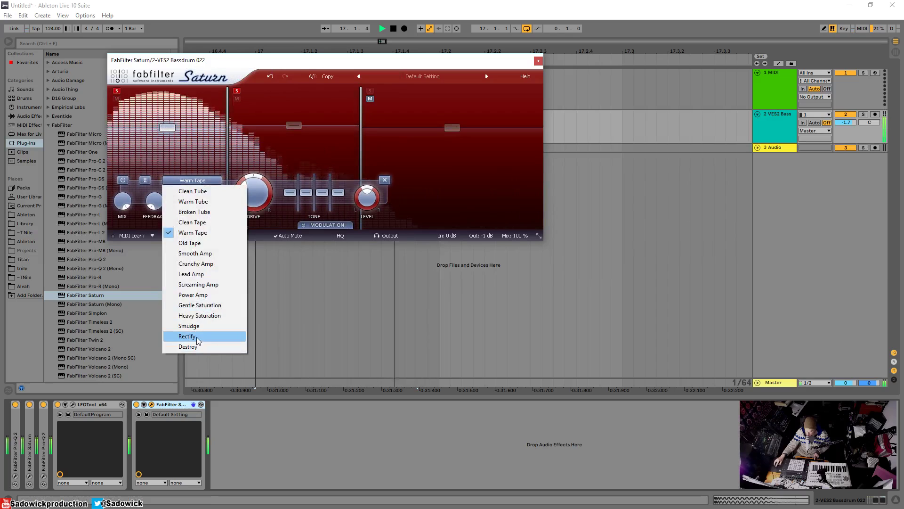
{"action": "left_click", "coordinate": [197, 336]}
{"action": "mouse_move", "coordinate": [245, 200]}
{"action": "left_mouse_down"}
{"action": "mouse_move", "coordinate": [234, 236]}
{"action": "mouse_move", "coordinate": [218, 178]}
{"action": "mouse_move", "coordinate": [237, 206]}
{"action": "mouse_move", "coordinate": [232, 200]}
{"action": "left_mouse_up"}
Step: Audition the Destroy style on Band 1, change it to Smudge, and unsolo the band
{"action": "left_click", "coordinate": [218, 178]}
{"action": "left_click", "coordinate": [188, 345]}
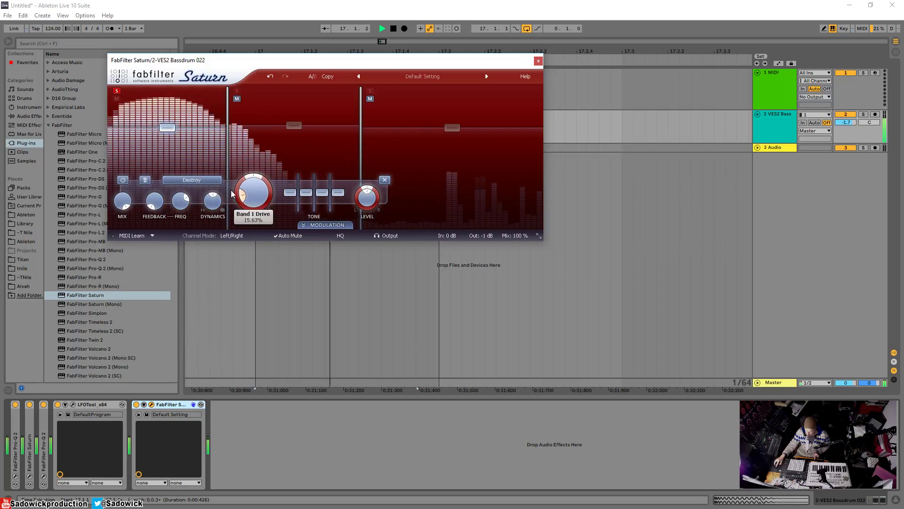
{"action": "left_click", "coordinate": [192, 180]}
{"action": "left_click", "coordinate": [182, 325]}
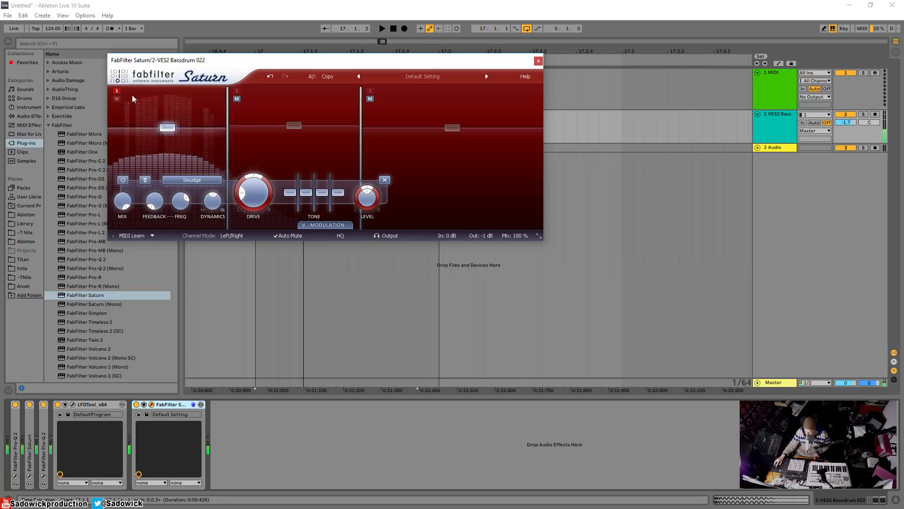
{"action": "left_click", "coordinate": [116, 90]}
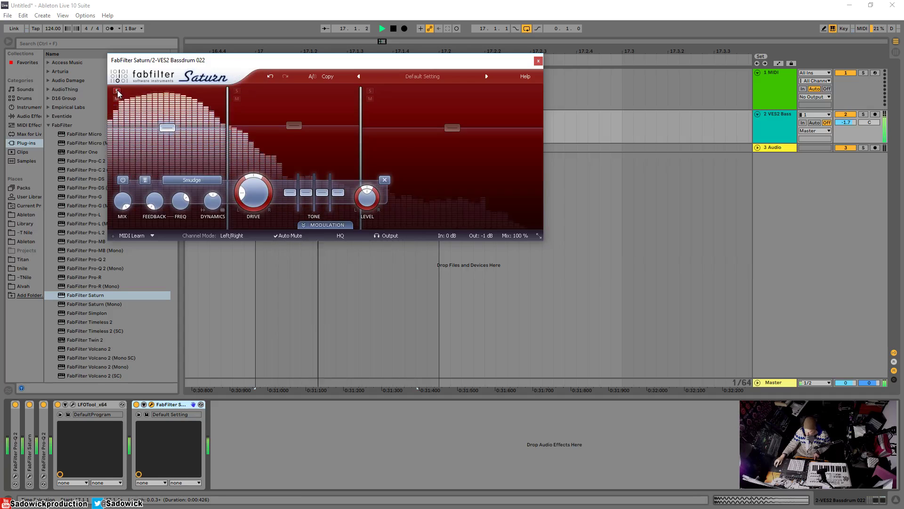
Step: Solo Band 2, lower its level slightly, switch its style to Smudge, and resume playback with the band unsoloed
{"action": "left_click", "coordinate": [237, 90]}
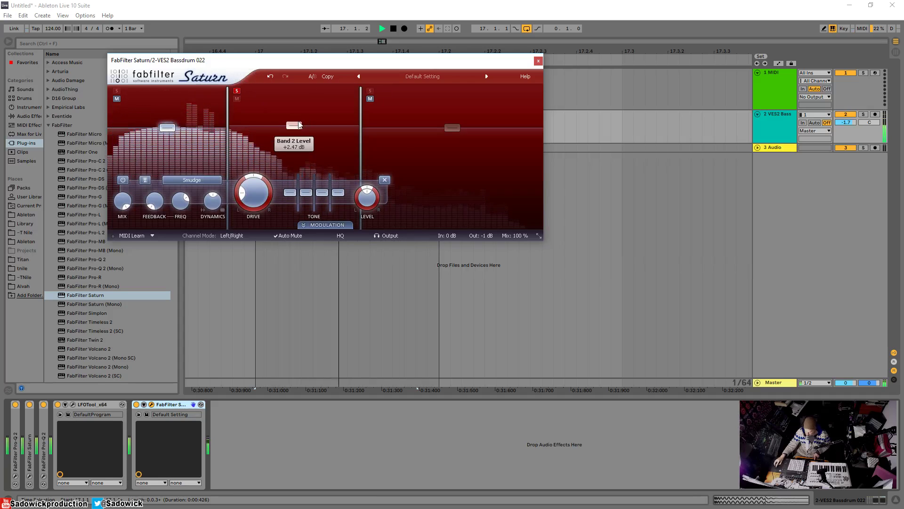
{"action": "left_click_drag", "start_coordinate": [294, 126], "coordinate": [299, 130]}
{"action": "left_click", "coordinate": [228, 180]}
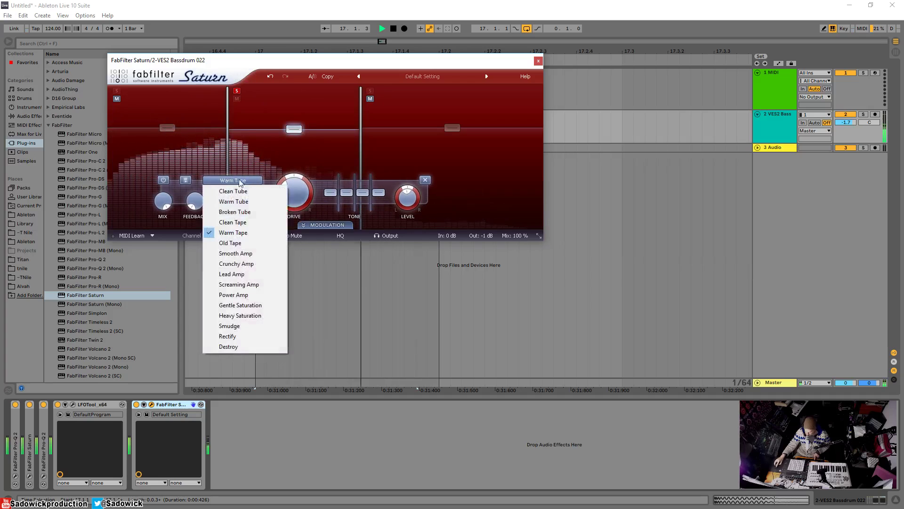
{"action": "left_click", "coordinate": [230, 326]}
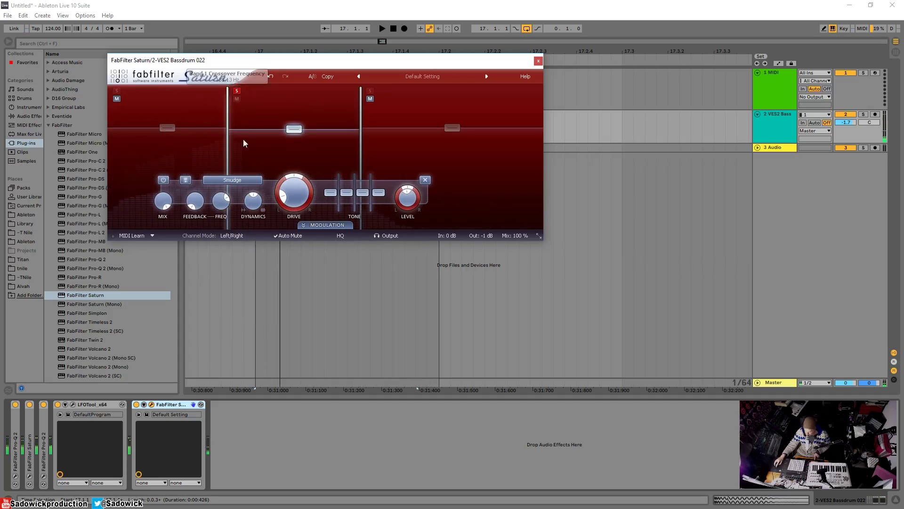
{"action": "key", "text": "space"}
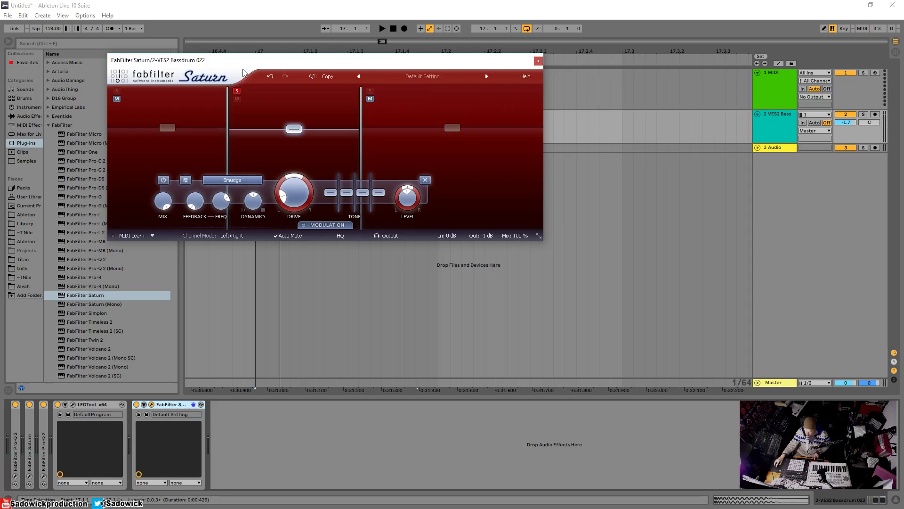
{"action": "key", "text": "space"}
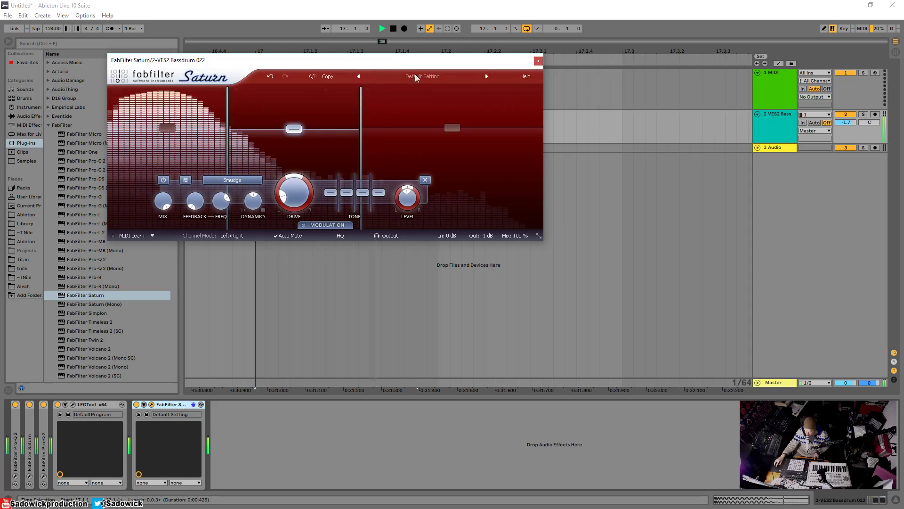
Step: Solo Band 3, give it the Screaming Amp style, and set its Drive to about 14.8%
{"action": "left_click", "coordinate": [370, 91]}
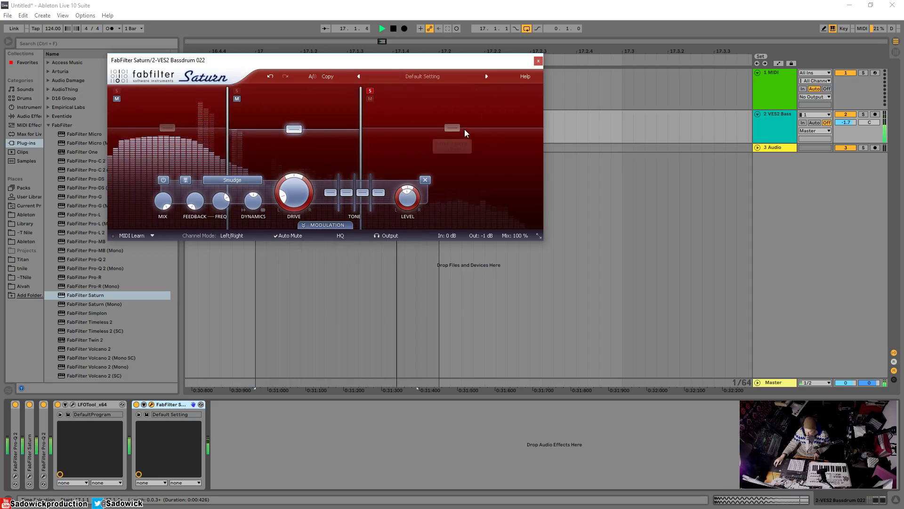
{"action": "left_click", "coordinate": [452, 127]}
{"action": "left_click", "coordinate": [340, 180]}
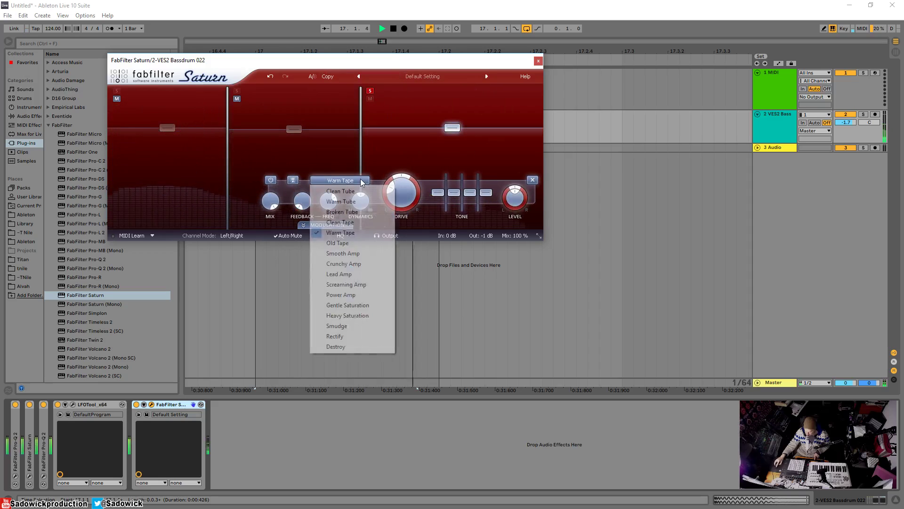
{"action": "left_click", "coordinate": [346, 285]}
{"action": "left_click_drag", "start_coordinate": [420, 148], "coordinate": [404, 180]}
{"action": "left_click_drag", "start_coordinate": [360, 201], "coordinate": [354, 228]}
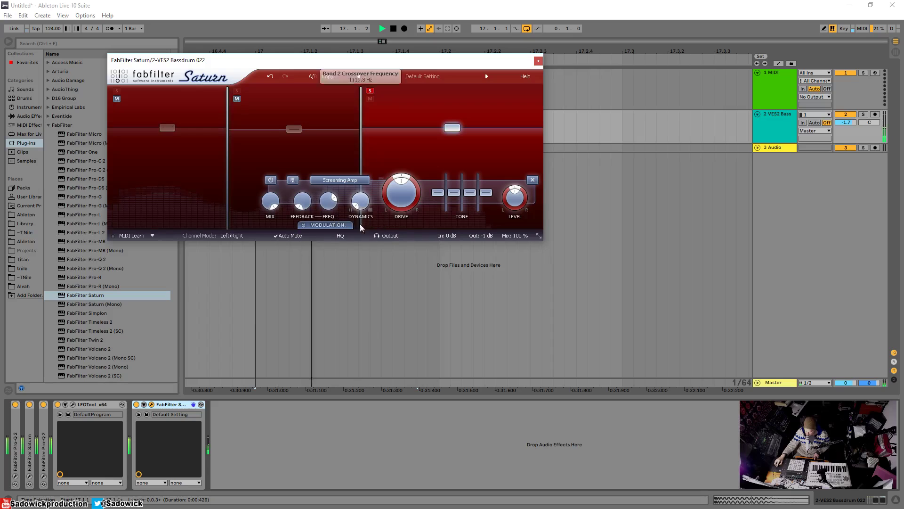
{"action": "left_click_drag", "start_coordinate": [401, 181], "coordinate": [395, 193]}
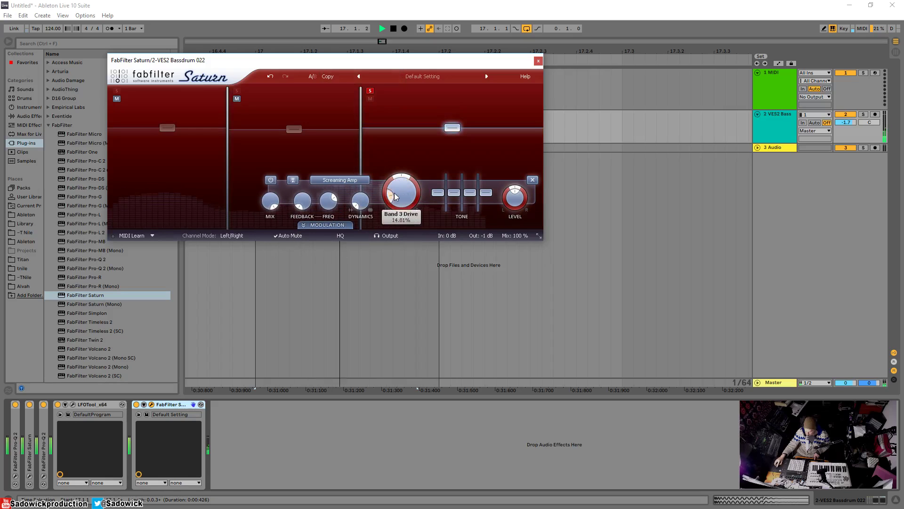
Step: Change Band 3's style to Power Amp, unsolo the band, and close the Saturn window
{"action": "left_click", "coordinate": [341, 180]}
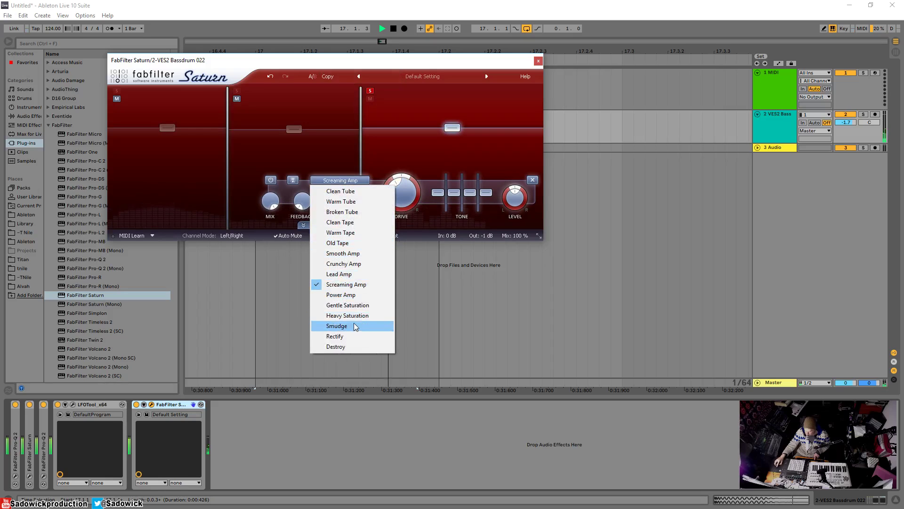
{"action": "left_click", "coordinate": [341, 294]}
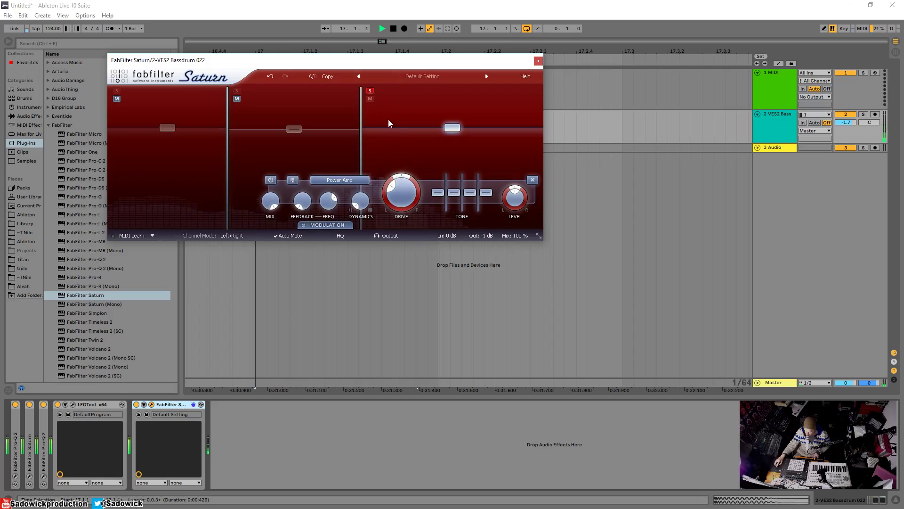
{"action": "left_click", "coordinate": [370, 90]}
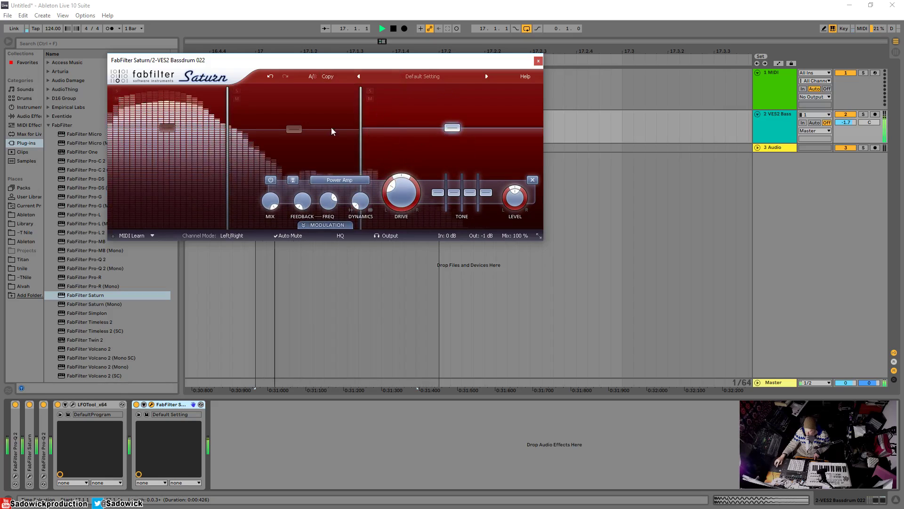
{"action": "left_click", "coordinate": [539, 61]}
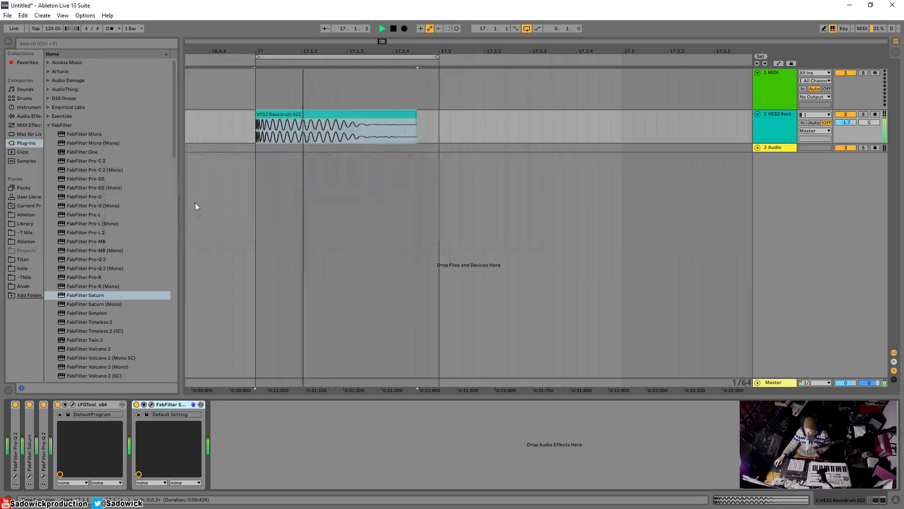
Step: Add an EQ Eight after the last Saturn, collapse the LFOTool and Saturn devices, and start playback
{"action": "left_click", "coordinate": [28, 116]}
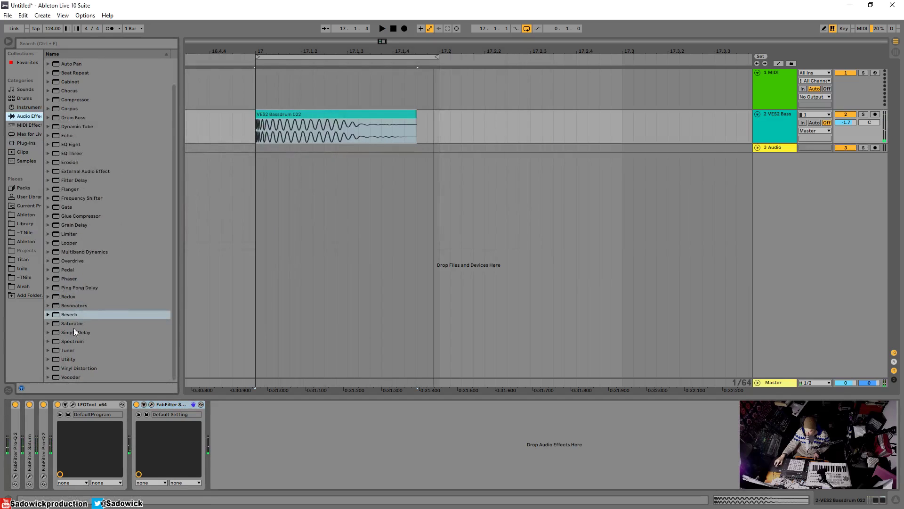
{"action": "left_click_drag", "start_coordinate": [66, 146], "coordinate": [250, 452]}
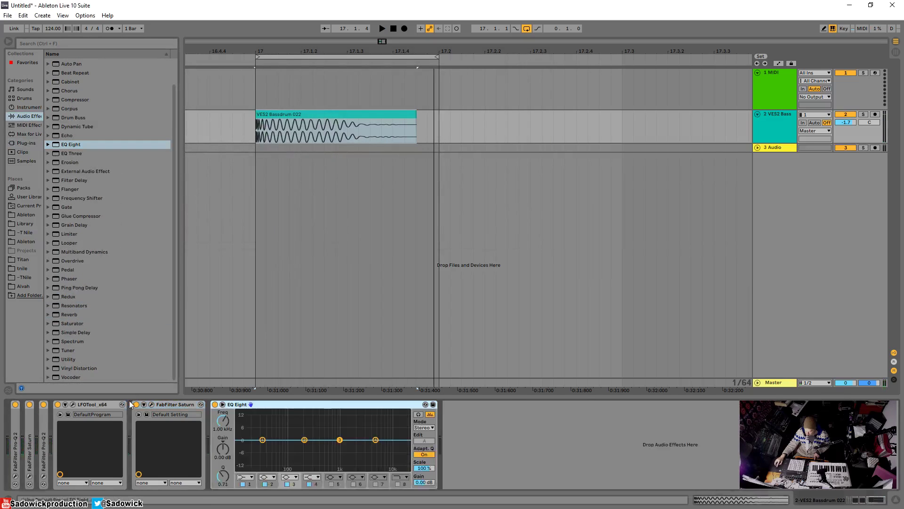
{"action": "double_click", "coordinate": [163, 404]}
{"action": "double_click", "coordinate": [92, 404]}
{"action": "key", "text": "space"}
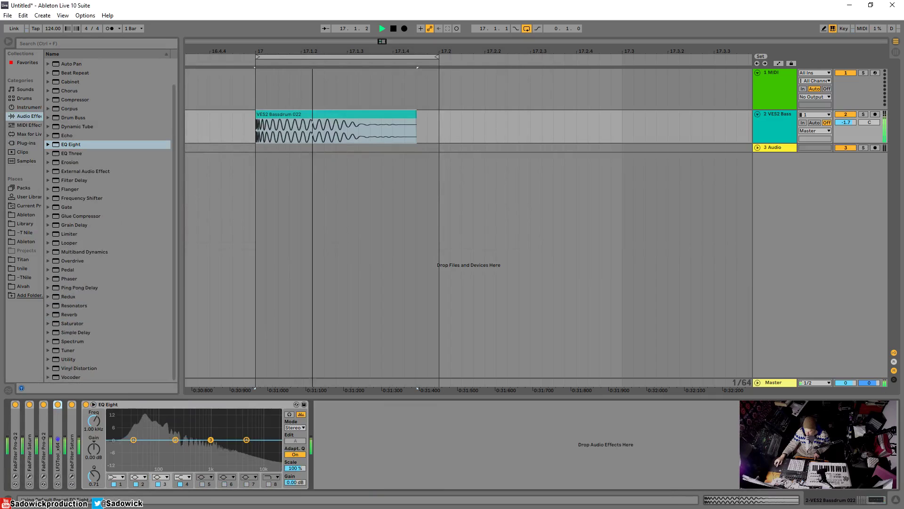
Step: Shape EQ Eight with a 4 dB boost near 4.08 kHz, a slight low-shelf cut at 21.1 Hz, and a 255 Hz dip of about 8.55 dB, Q 1.52
{"action": "left_click_drag", "start_coordinate": [175, 439], "coordinate": [243, 429]}
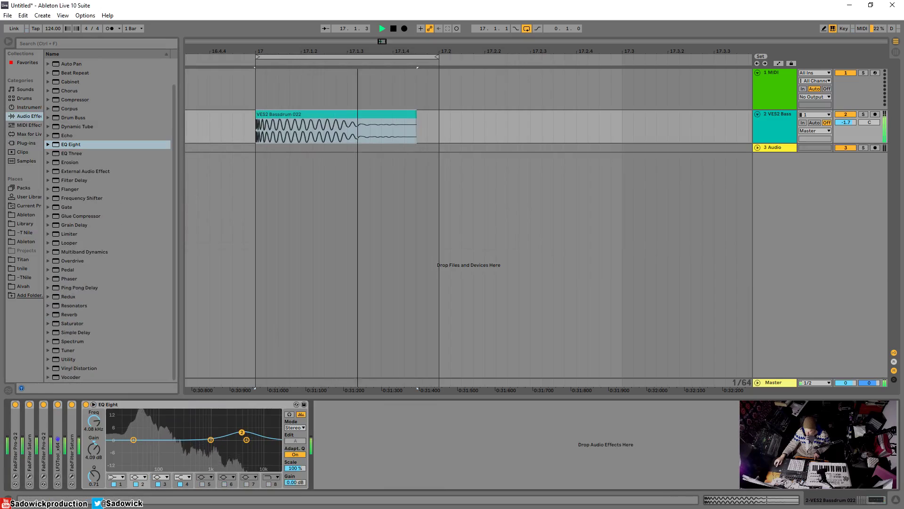
{"action": "mouse_move", "coordinate": [132, 441]}
{"action": "left_mouse_down"}
{"action": "mouse_move", "coordinate": [160, 450]}
{"action": "mouse_move", "coordinate": [125, 441]}
{"action": "left_mouse_up"}
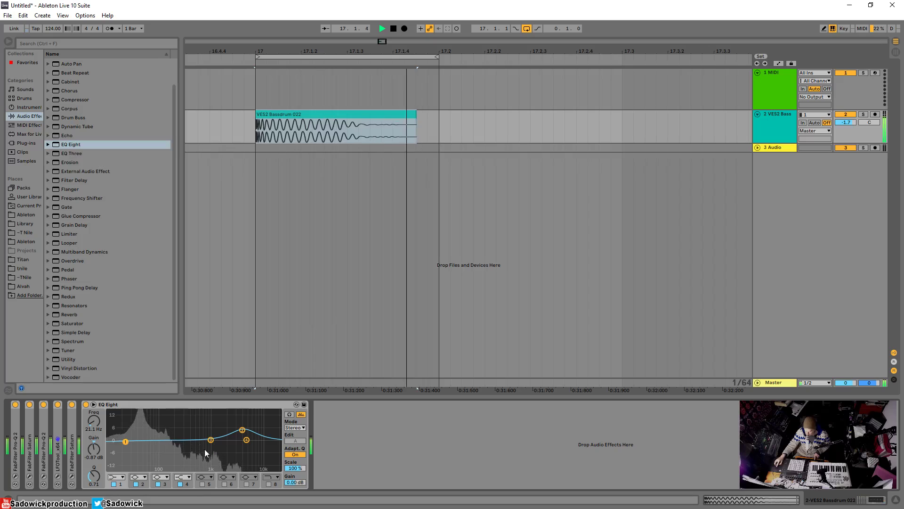
{"action": "left_click_drag", "start_coordinate": [211, 439], "coordinate": [165, 455]}
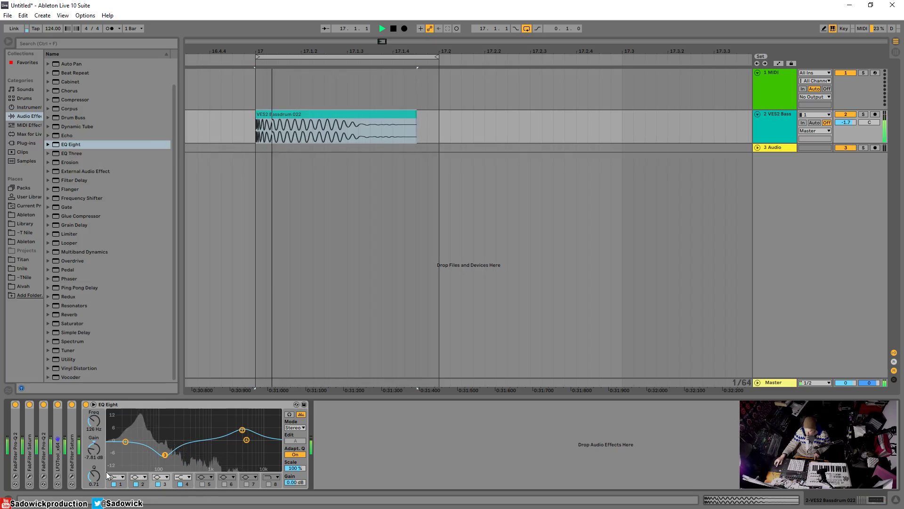
{"action": "left_click_drag", "start_coordinate": [94, 476], "coordinate": [94, 462]}
{"action": "mouse_move", "coordinate": [166, 459]}
{"action": "left_mouse_down"}
{"action": "mouse_move", "coordinate": [187, 445]}
{"action": "mouse_move", "coordinate": [181, 456]}
{"action": "left_mouse_up"}
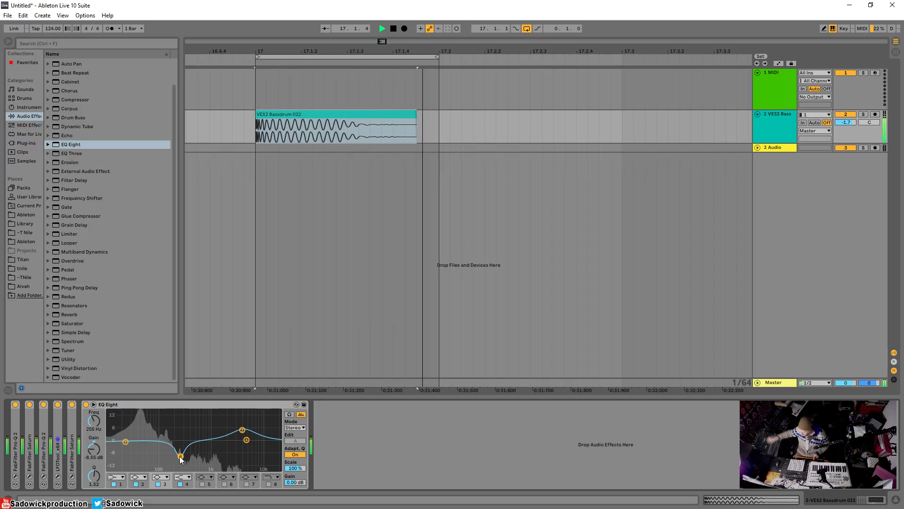
Step: Reduce the 4 kHz boost in EQ Eight and set filter 4 to about 0.87 dB at 6.81 kHz
{"action": "left_click", "coordinate": [242, 430]}
{"action": "mouse_move", "coordinate": [241, 430]}
{"action": "left_mouse_down"}
{"action": "mouse_move", "coordinate": [219, 426]}
{"action": "mouse_move", "coordinate": [237, 437]}
{"action": "mouse_move", "coordinate": [253, 427]}
{"action": "mouse_move", "coordinate": [253, 438]}
{"action": "left_mouse_up"}
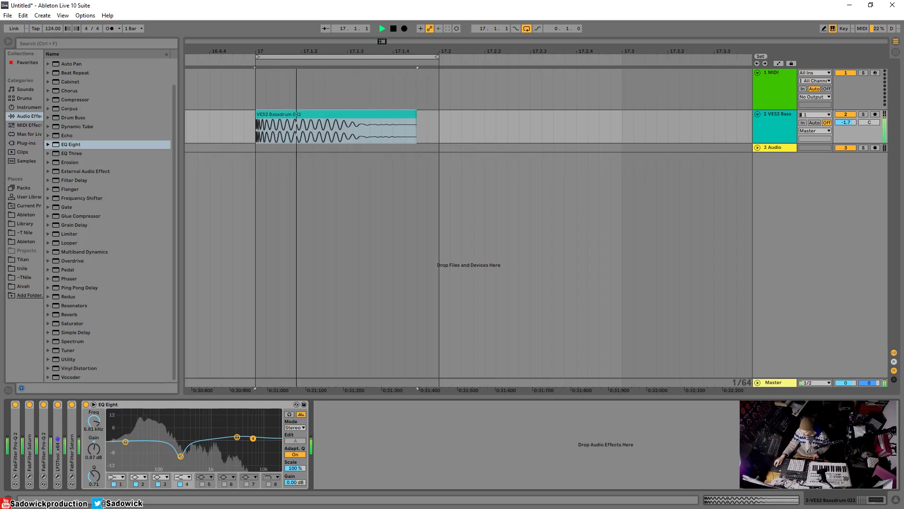
Step: Collapse the EQ Eight, add a second EQ Eight after it, and disable the new one's filters 1, 2 and 3
{"action": "double_click", "coordinate": [154, 404]}
{"action": "left_click_drag", "start_coordinate": [193, 454], "coordinate": [194, 454]}
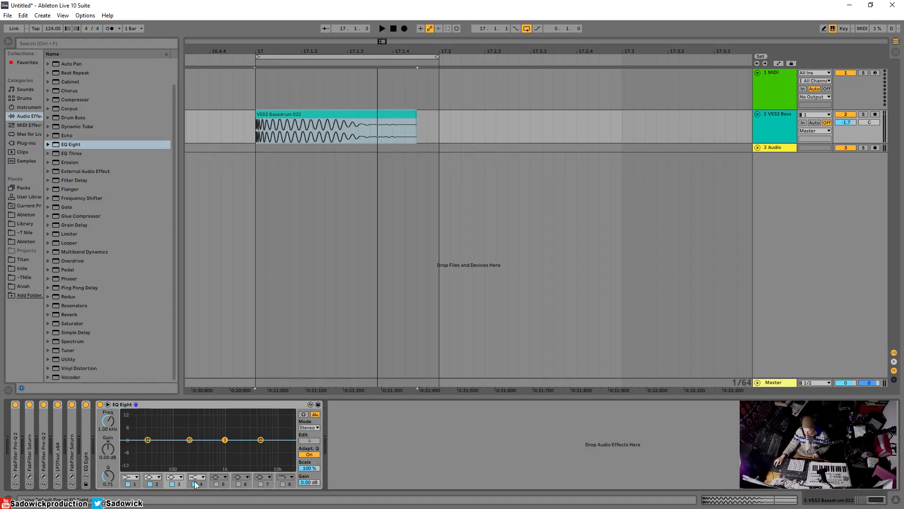
{"action": "left_click", "coordinate": [150, 484]}
{"action": "left_click", "coordinate": [128, 484]}
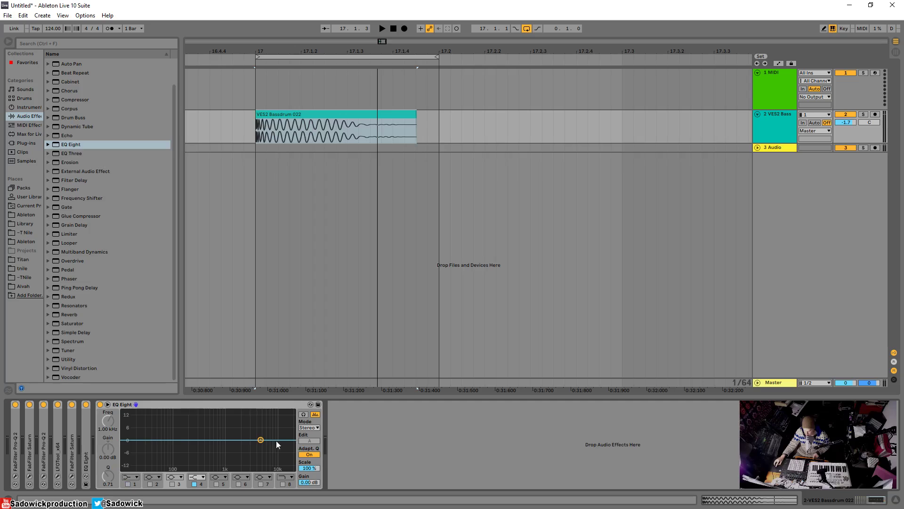
Step: During playback, raise filter 4 of the second EQ Eight to about 3.1 dB at 1.32 kHz
{"action": "key", "text": "space"}
{"action": "left_click_drag", "start_coordinate": [260, 441], "coordinate": [206, 430]}
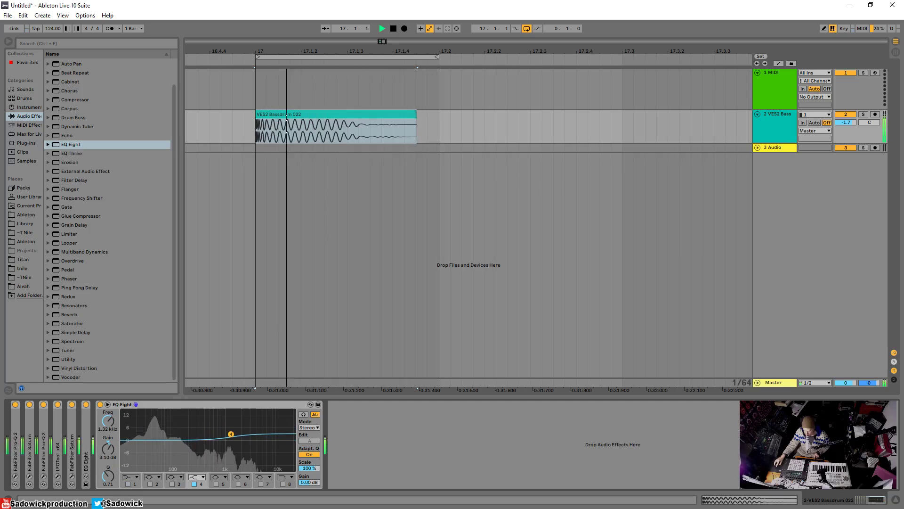
{"action": "key", "text": "space"}
Step: Enable filter 1, move it up just below filter 4's frequency, and lower filter 4 to 1.86 dB while auditioning
{"action": "left_click", "coordinate": [131, 484]}
{"action": "left_click", "coordinate": [128, 484]}
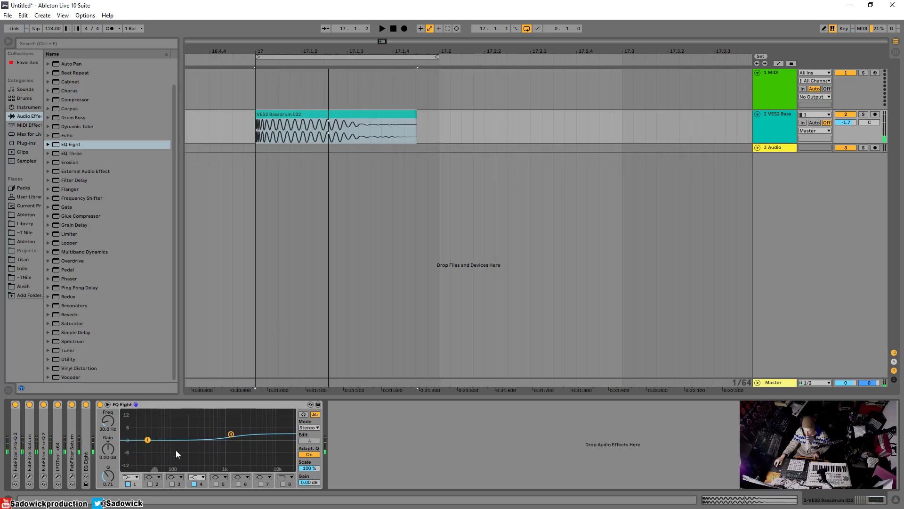
{"action": "left_click_drag", "start_coordinate": [147, 440], "coordinate": [231, 437]}
{"action": "key", "text": "space"}
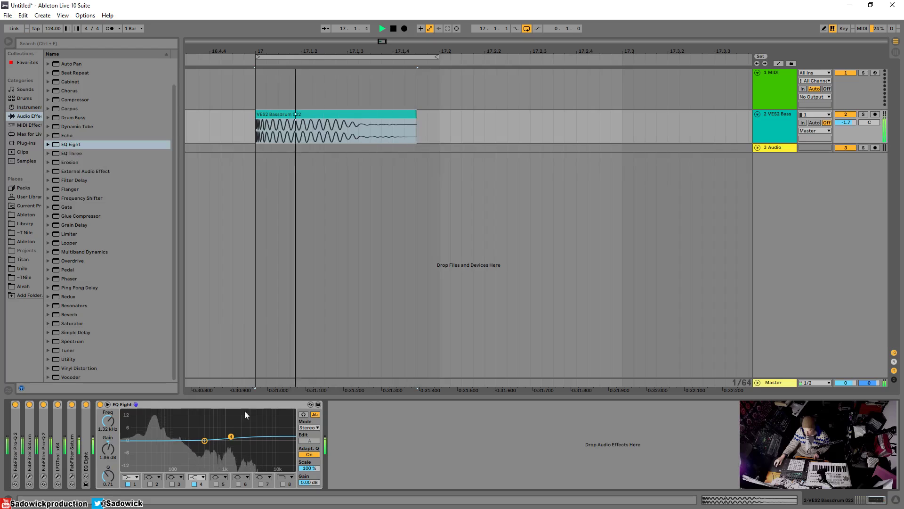
{"action": "key", "text": "space"}
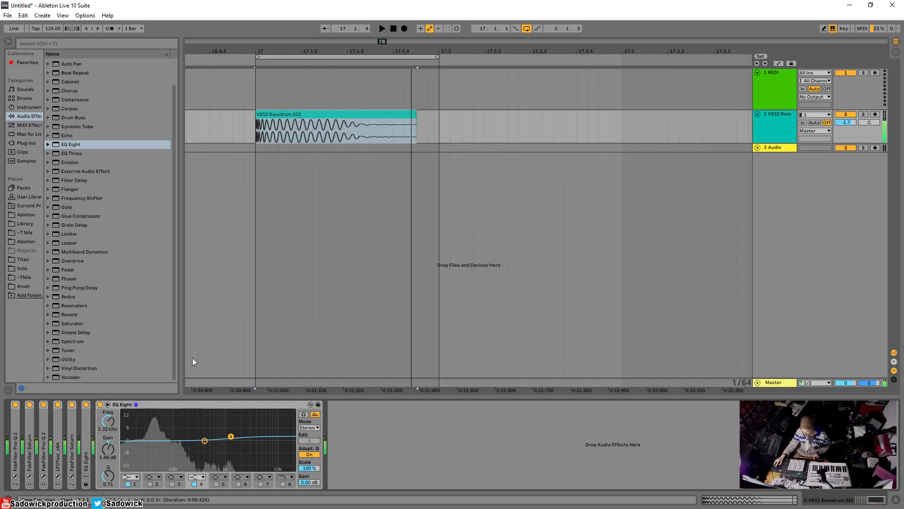
Step: Collapse the second EQ Eight and select all devices in the chain
{"action": "double_click", "coordinate": [160, 405]}
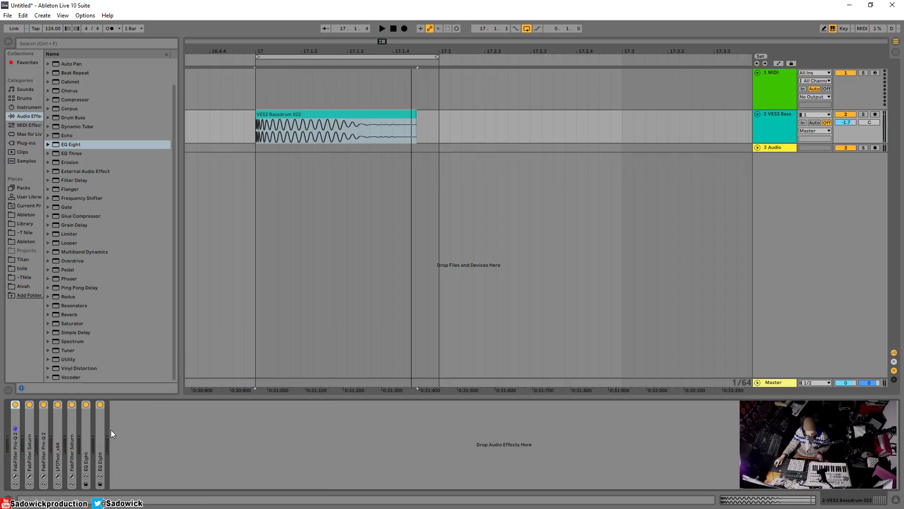
{"action": "right_click", "coordinate": [101, 428]}
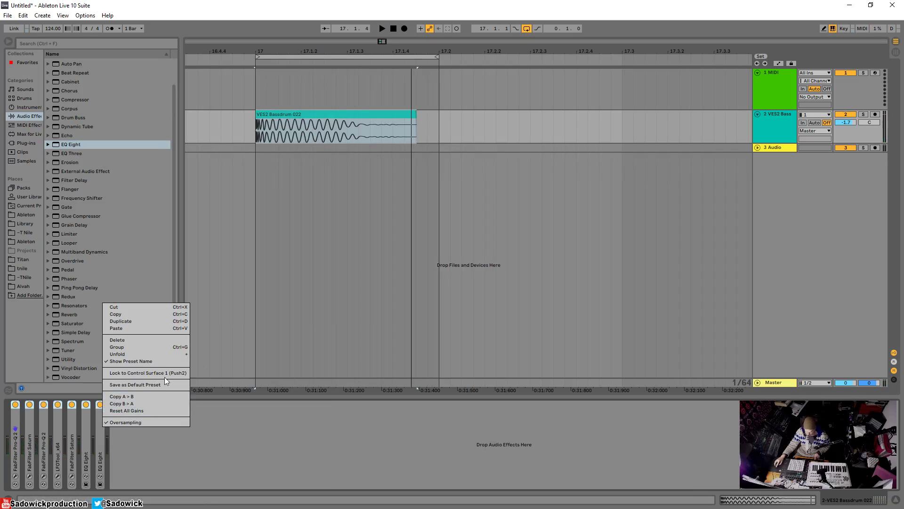
{"action": "left_click", "coordinate": [283, 116]}
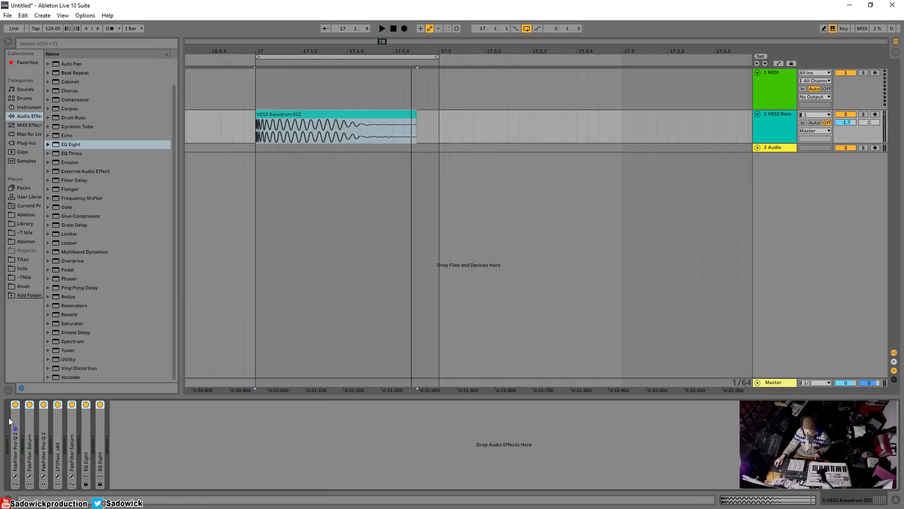
{"action": "right_click", "coordinate": [101, 425]}
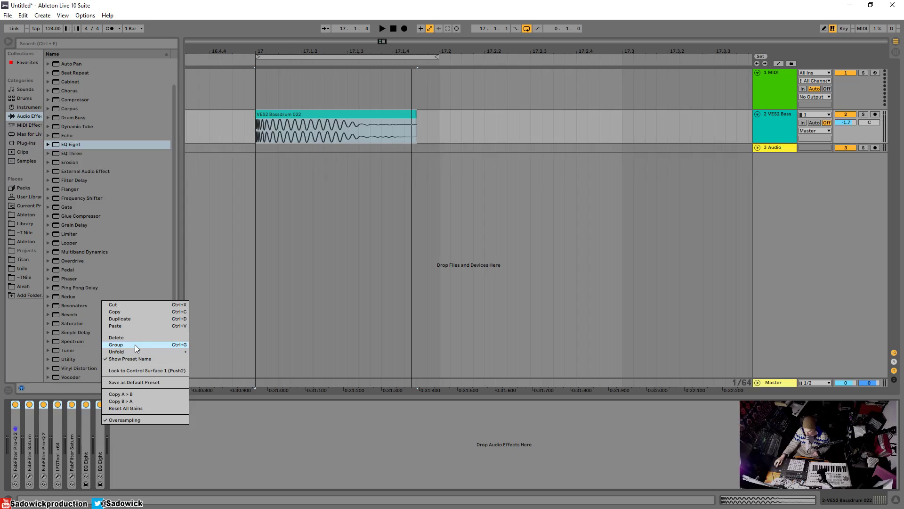
{"action": "left_click", "coordinate": [304, 128]}
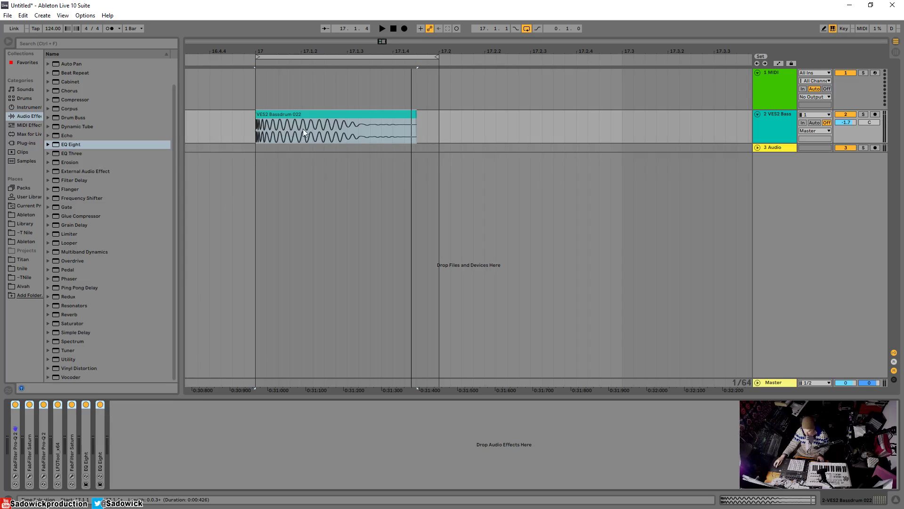
{"action": "left_click", "coordinate": [301, 128]}
{"action": "left_click_drag", "start_coordinate": [299, 131], "coordinate": [356, 133]}
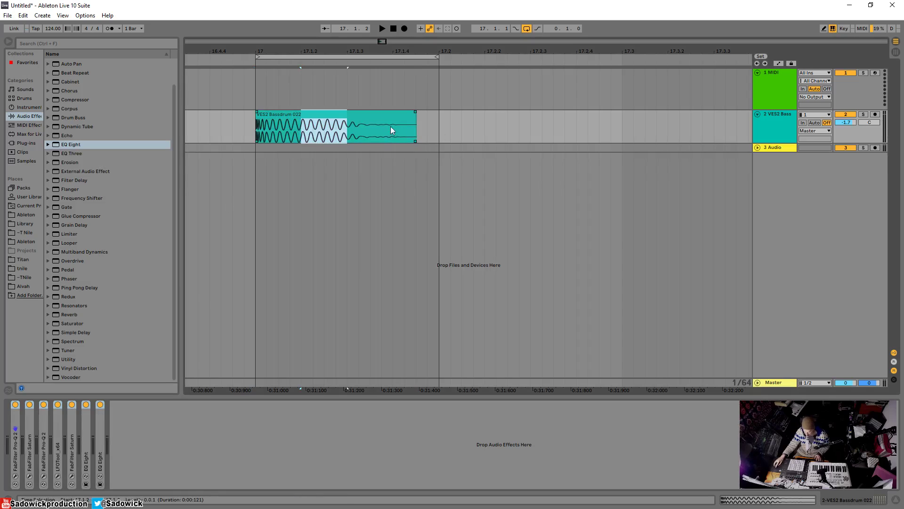
{"action": "left_click", "coordinate": [335, 114]}
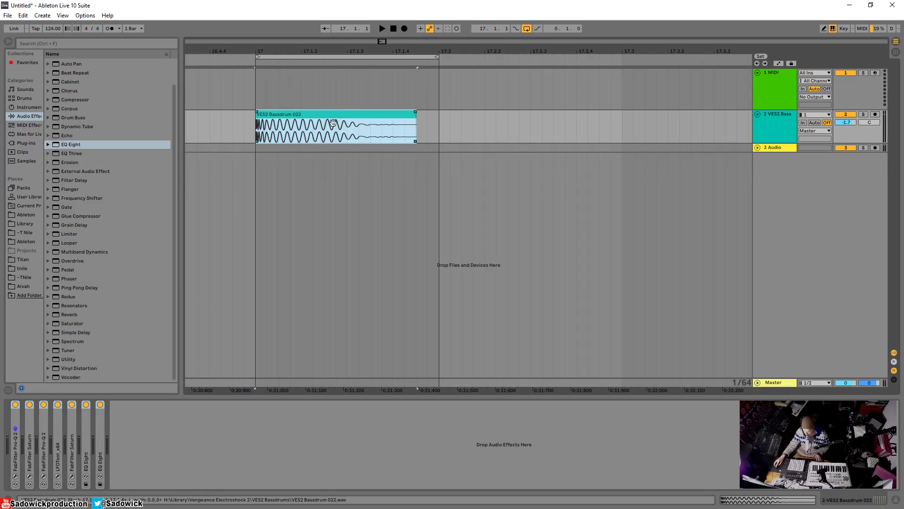
Step: Select all seven devices in the chain, group them into an audio effect rack, and hide the rack's devices
{"action": "left_click", "coordinate": [100, 432]}
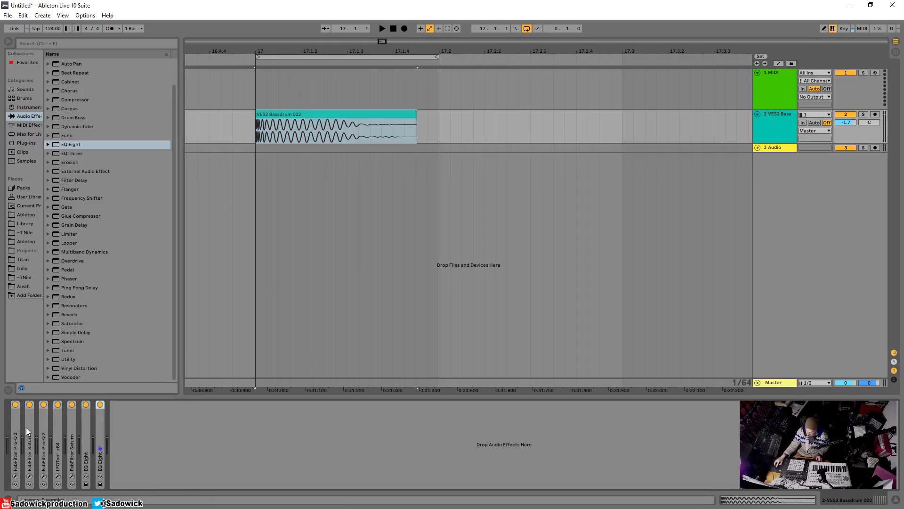
{"action": "left_click", "coordinate": [14, 424], "text": "shift"}
{"action": "right_click", "coordinate": [102, 424]}
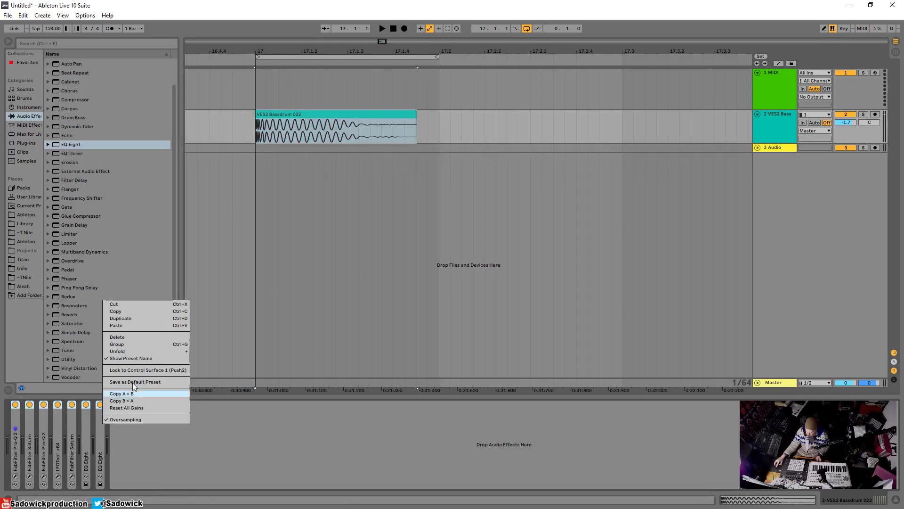
{"action": "left_click", "coordinate": [134, 344]}
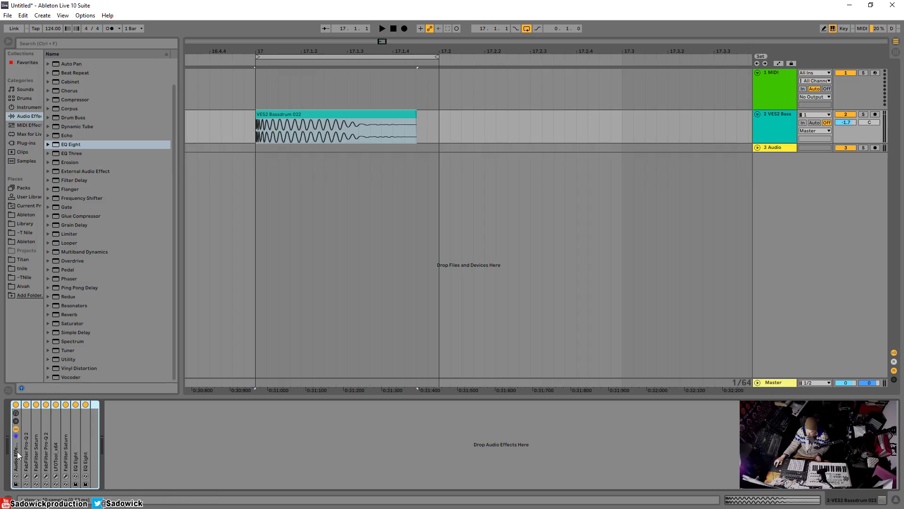
{"action": "double_click", "coordinate": [17, 451]}
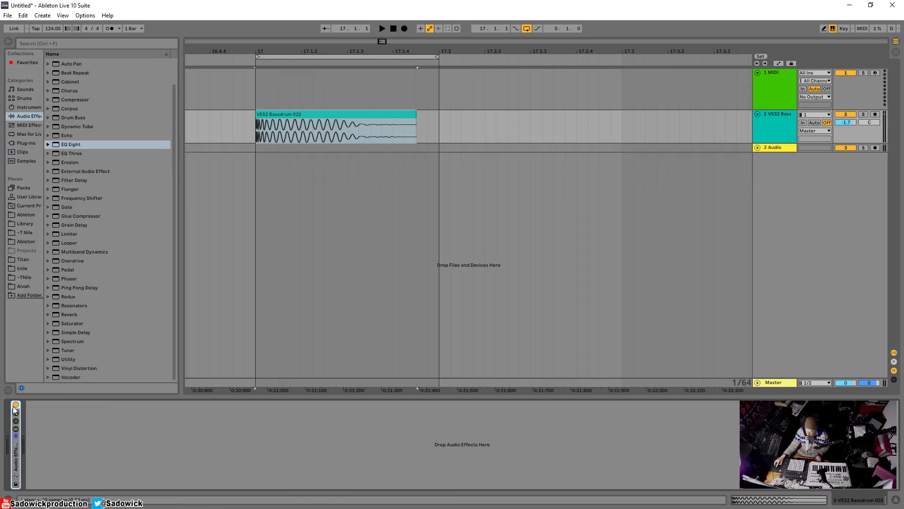
Step: Play the bass drum clip and toggle the whole rack off and on to compare the processed and dry sound
{"action": "left_click", "coordinate": [300, 114]}
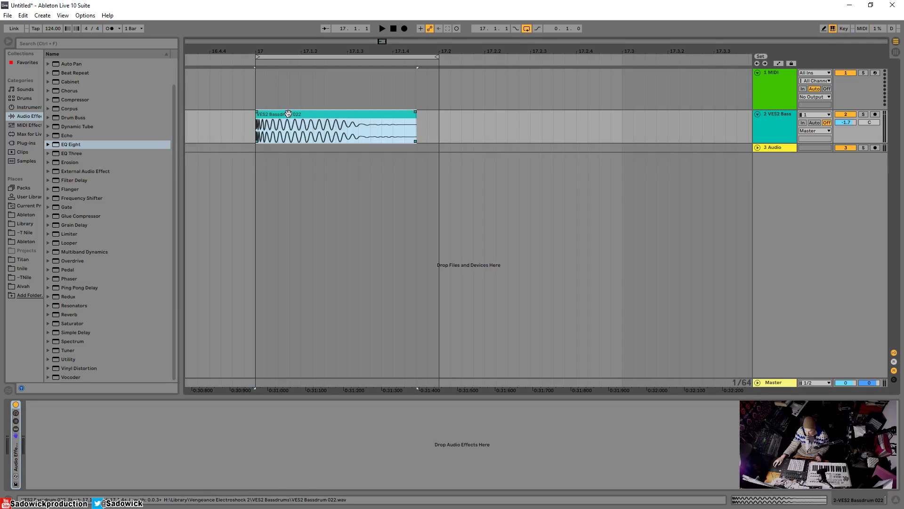
{"action": "key", "text": "space"}
{"action": "left_click", "coordinate": [16, 404]}
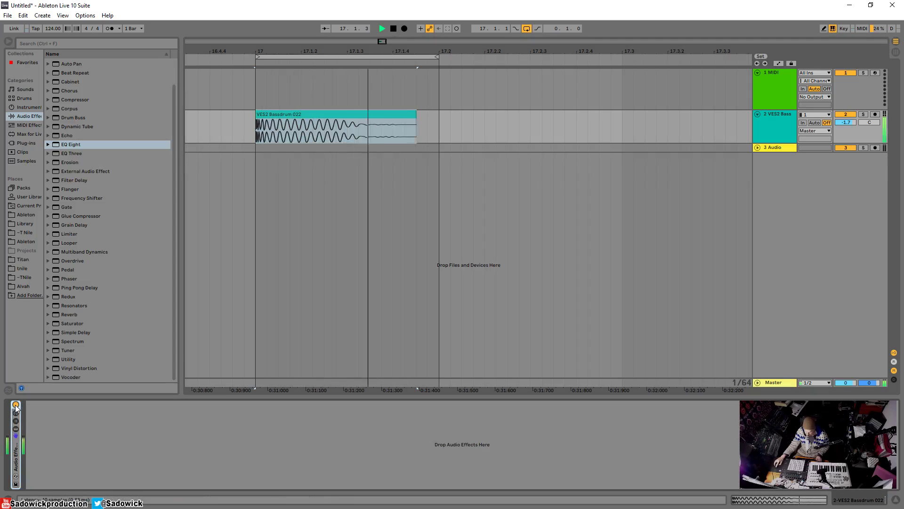
{"action": "left_click", "coordinate": [16, 405]}
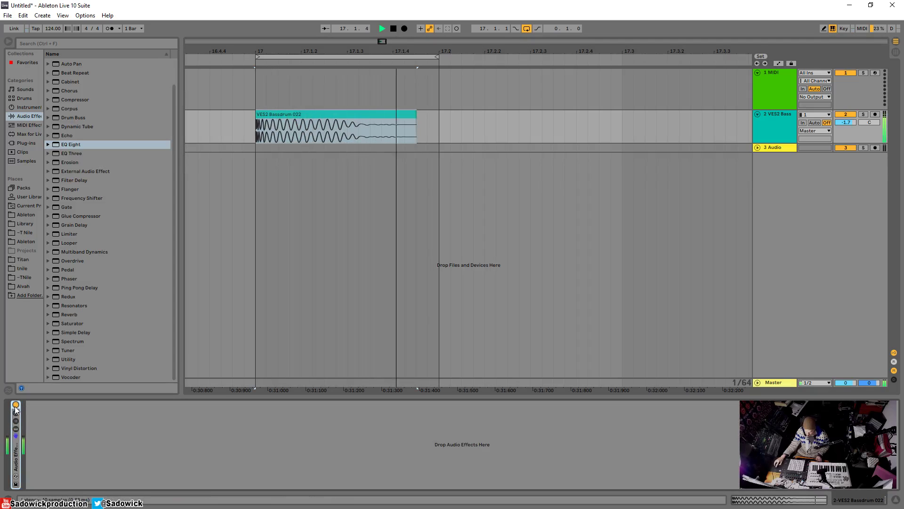
Step: Show the rack's devices again, expand LFOTool, and open its editor window
{"action": "left_click", "coordinate": [16, 429]}
{"action": "double_click", "coordinate": [59, 451]}
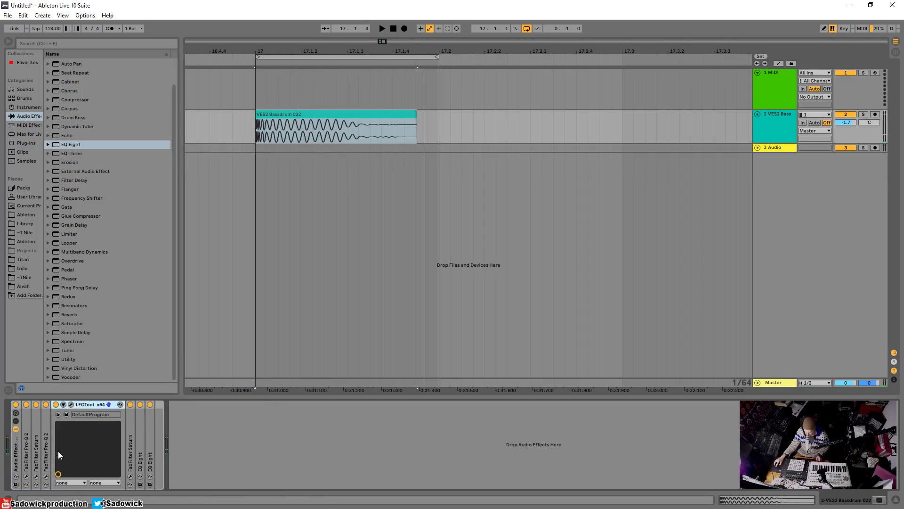
{"action": "left_click", "coordinate": [71, 404]}
Step: Add a point near the start of the LFOTool curve and raise the curve's starting point to the maximum during playback
{"action": "mouse_move", "coordinate": [226, 163]}
{"action": "left_mouse_down"}
{"action": "mouse_move", "coordinate": [220, 131]}
{"action": "mouse_move", "coordinate": [219, 160]}
{"action": "left_mouse_up"}
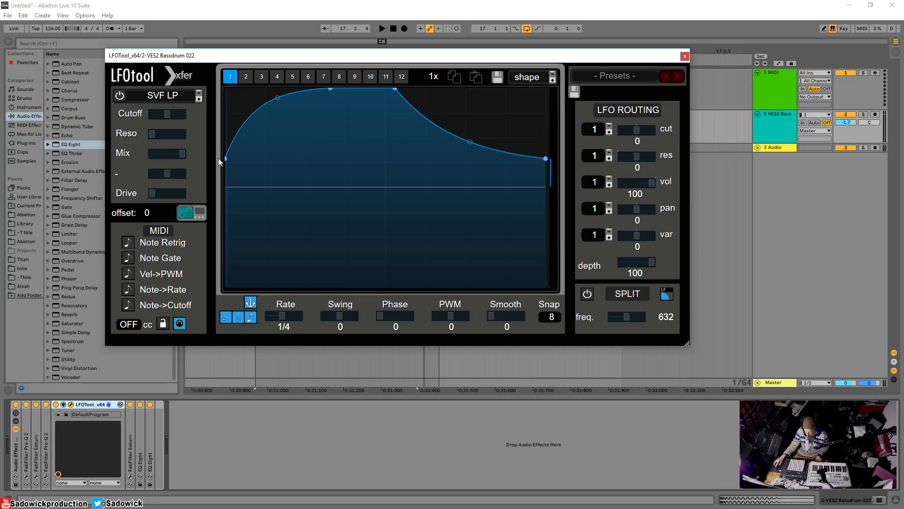
{"action": "double_click", "coordinate": [260, 107]}
{"action": "mouse_move", "coordinate": [259, 108]}
{"action": "left_mouse_down"}
{"action": "mouse_move", "coordinate": [249, 95]}
{"action": "mouse_move", "coordinate": [257, 97]}
{"action": "left_mouse_up"}
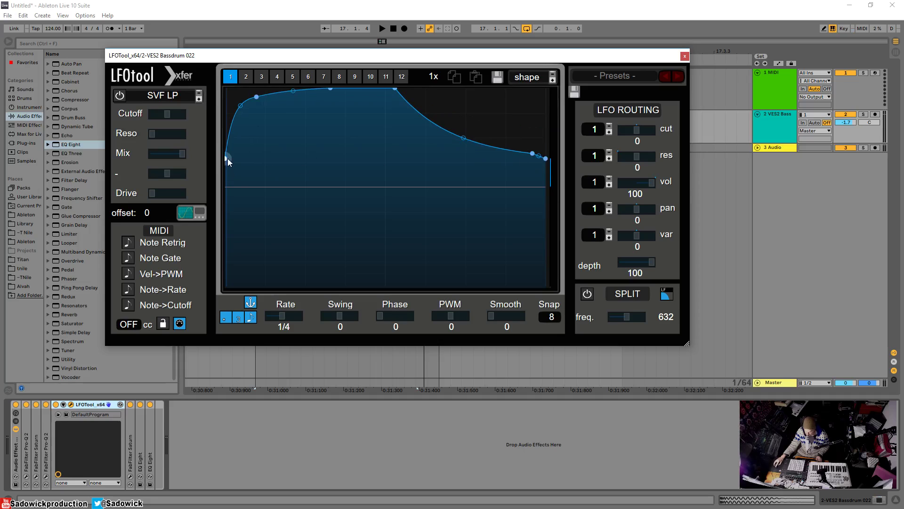
{"action": "key", "text": "space"}
{"action": "left_click_drag", "start_coordinate": [228, 158], "coordinate": [265, 72]}
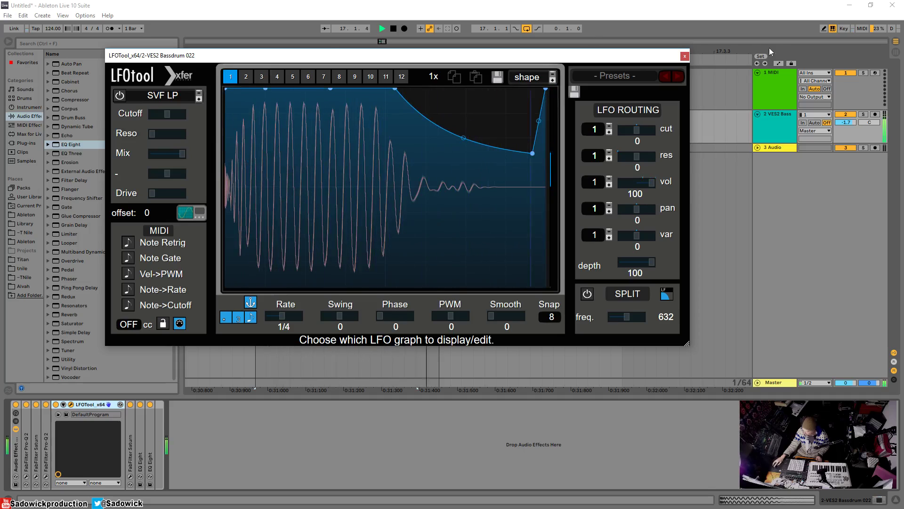
Step: Close the LFOTool editor, make the bass drum track slightly taller, and stop playback
{"action": "left_click", "coordinate": [684, 56]}
{"action": "left_click_drag", "start_coordinate": [843, 137], "coordinate": [851, 140]}
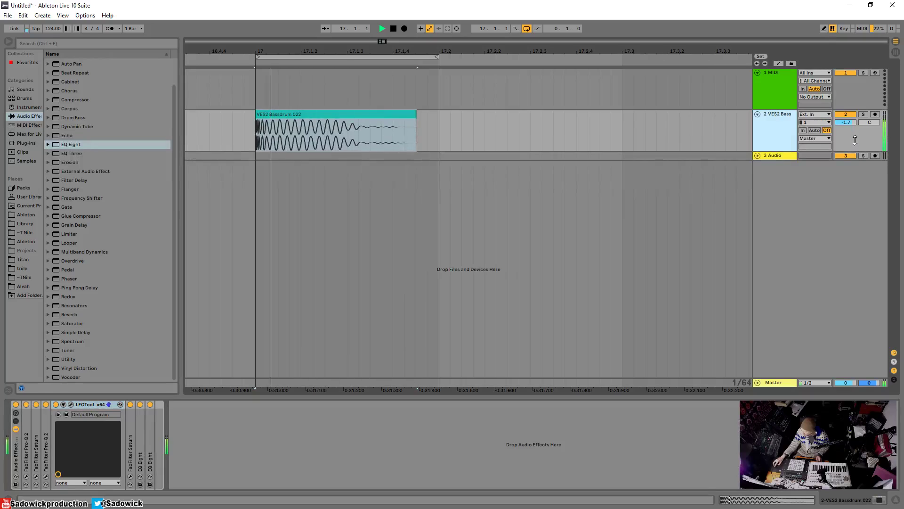
{"action": "key", "text": "space"}
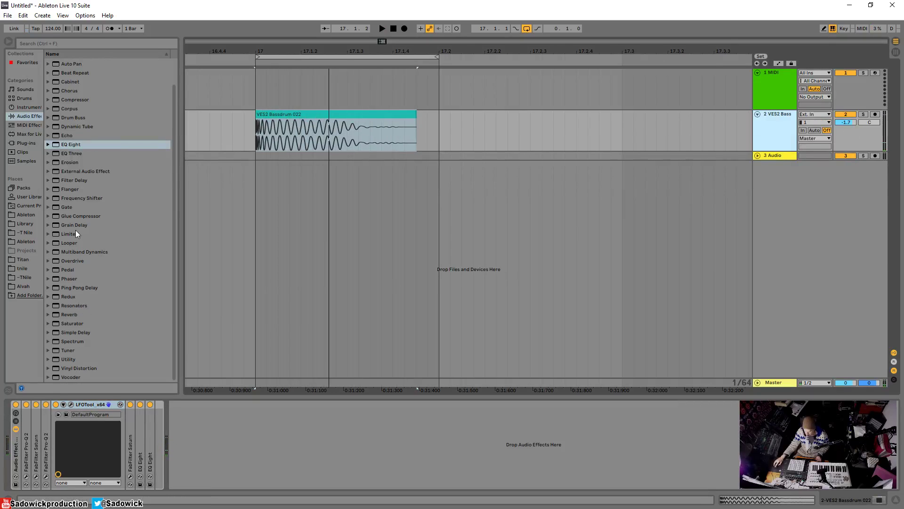
Step: Add a Glue Compressor after the rack and set its threshold to -6.67 dB and makeup to 4.29 dB during playback
{"action": "left_click_drag", "start_coordinate": [80, 215], "coordinate": [250, 429]}
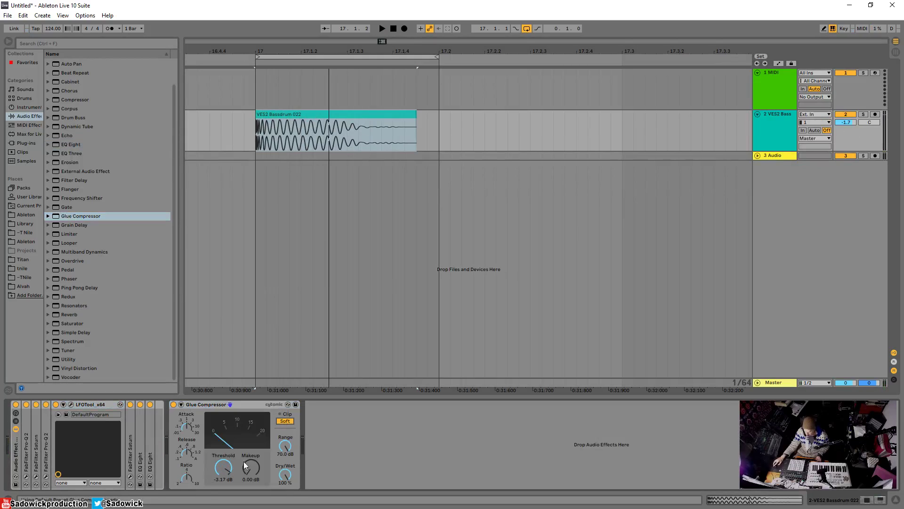
{"action": "key", "text": "space"}
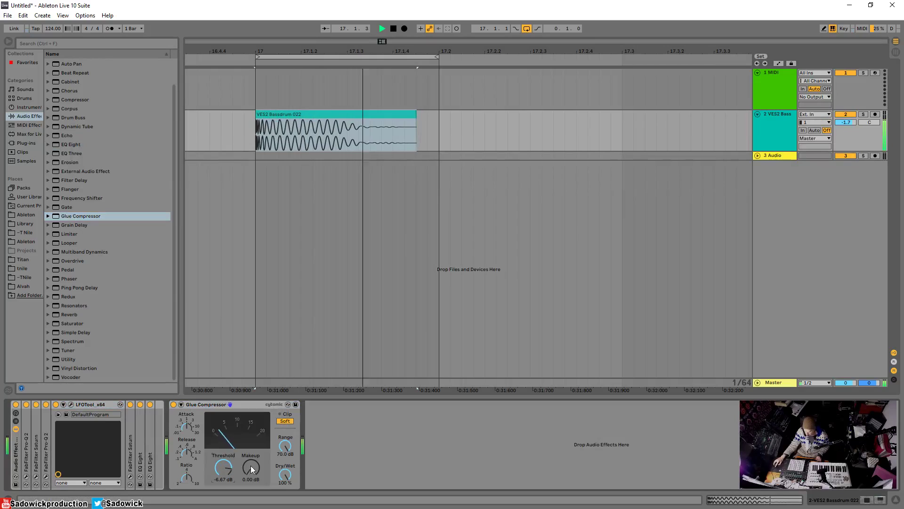
{"action": "left_click_drag", "start_coordinate": [251, 467], "coordinate": [251, 455]}
Step: Compare the Glue Compressor off and on, and move it into the rack after the last EQ Eight
{"action": "left_click", "coordinate": [173, 405]}
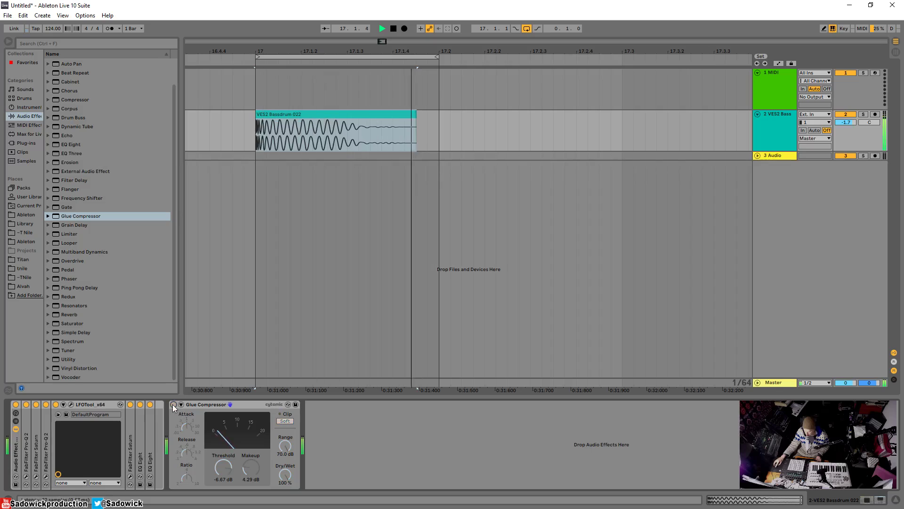
{"action": "left_click", "coordinate": [173, 405]}
{"action": "left_click", "coordinate": [192, 405]}
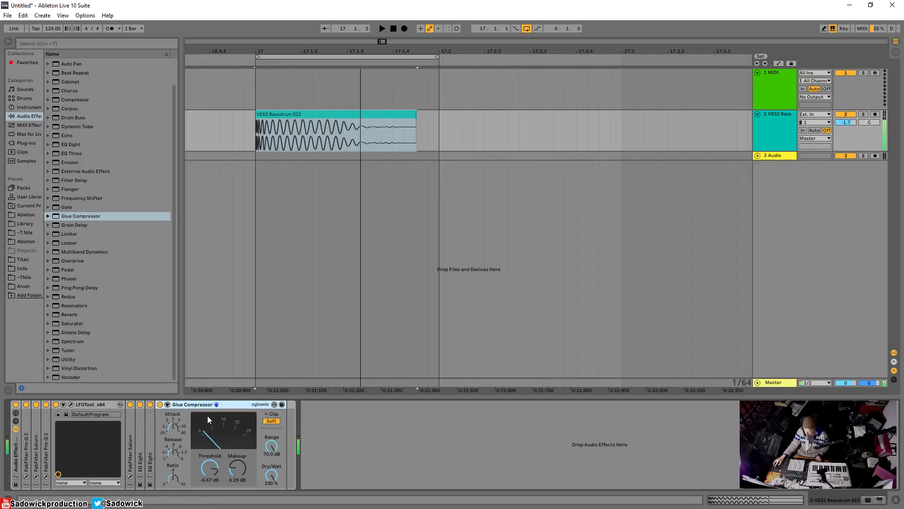
Step: Audition the Glue Compressor's threshold at -3.49 dB during playback and return it to -6.67 dB
{"action": "left_click", "coordinate": [174, 428]}
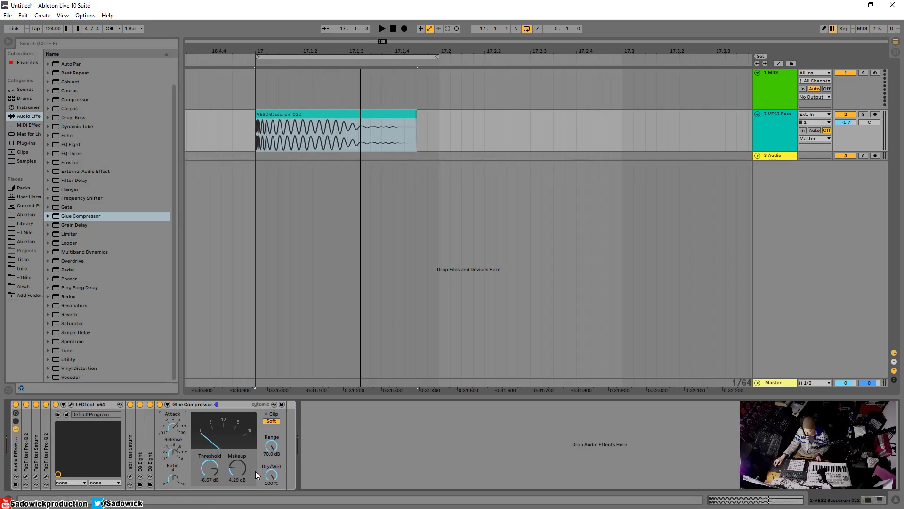
{"action": "left_click", "coordinate": [209, 468]}
{"action": "key", "text": "space"}
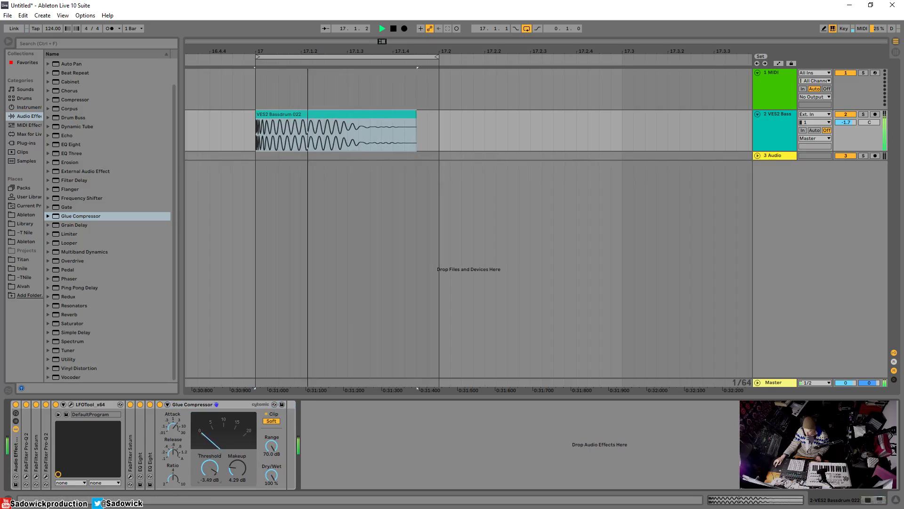
{"action": "left_click_drag", "start_coordinate": [210, 469], "coordinate": [210, 469]}
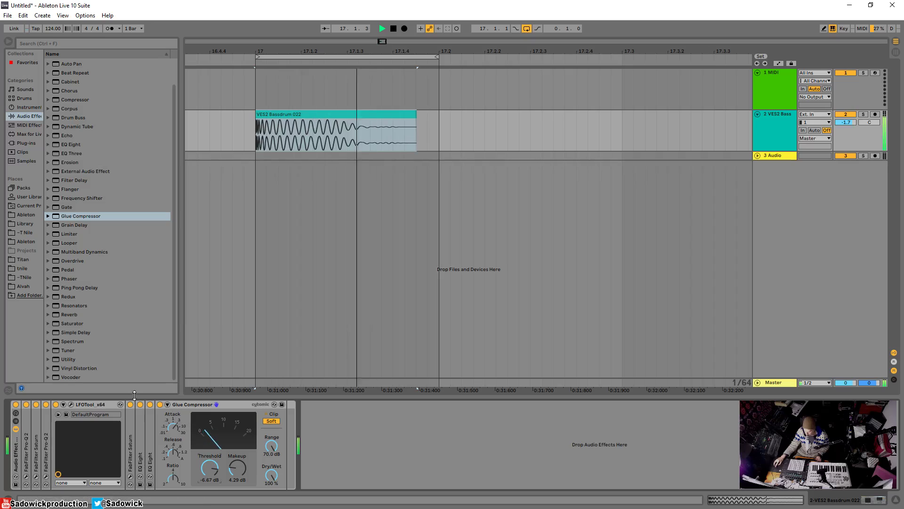
Step: Toggle the rack off and on to match levels, and set the Glue Compressor's makeup to 3.81 dB
{"action": "left_click", "coordinate": [16, 405]}
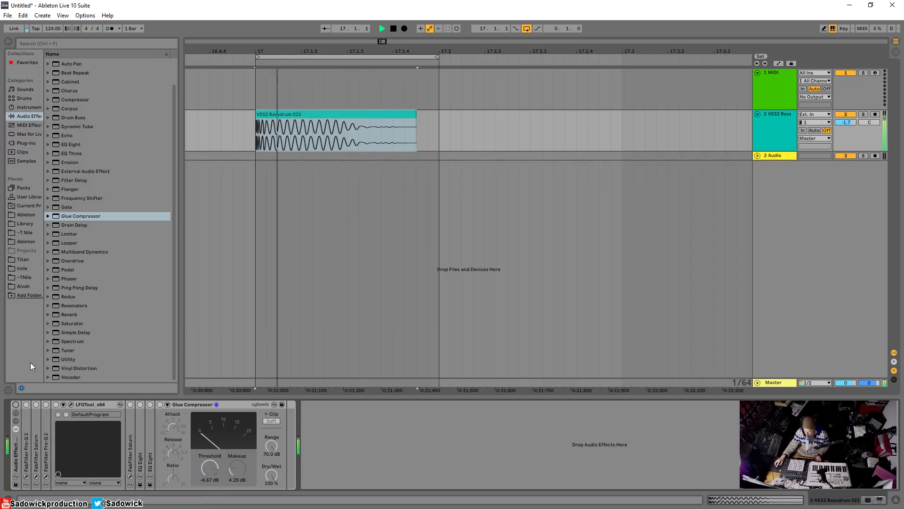
{"action": "left_click", "coordinate": [16, 404]}
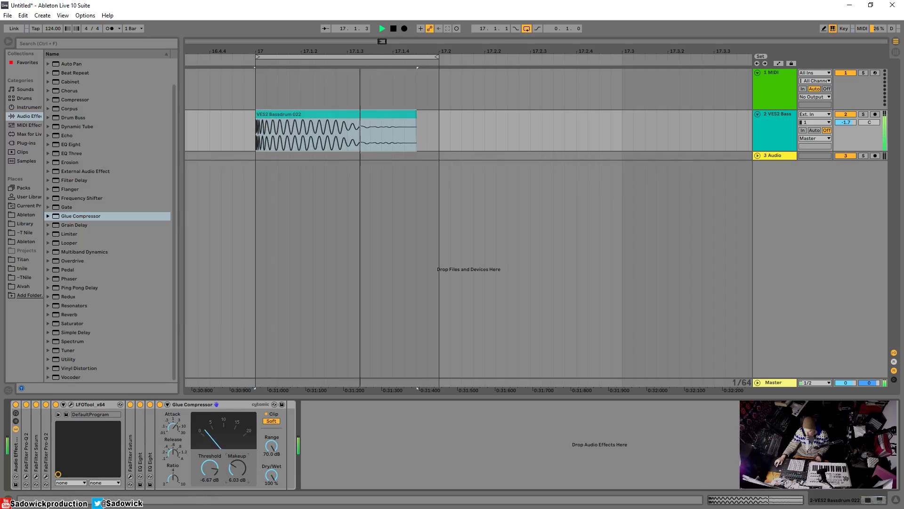
{"action": "key", "text": "space"}
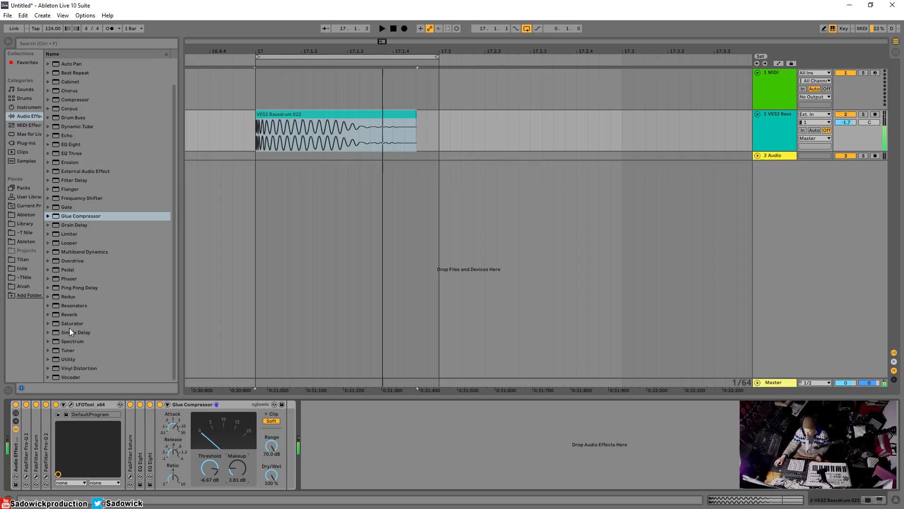
{"action": "left_click", "coordinate": [69, 359]}
{"action": "left_click_drag", "start_coordinate": [312, 423], "coordinate": [313, 421]}
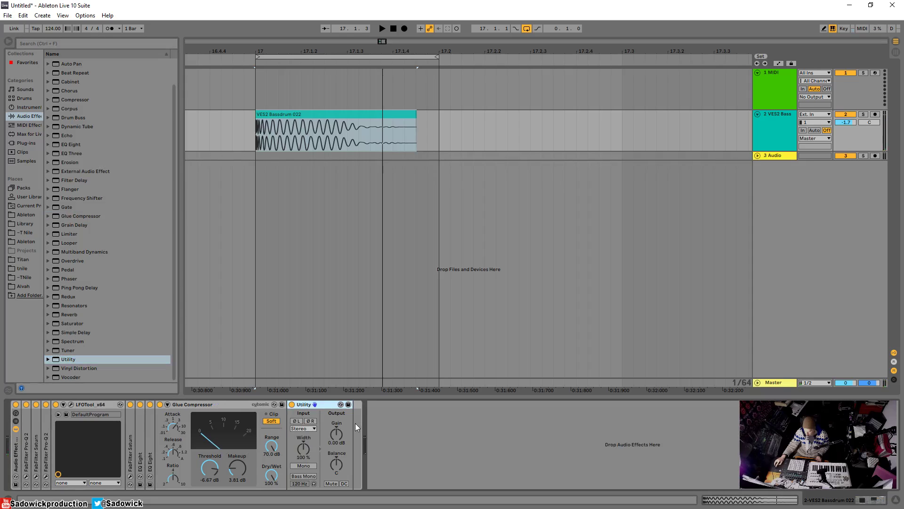
{"action": "right_click", "coordinate": [317, 406]}
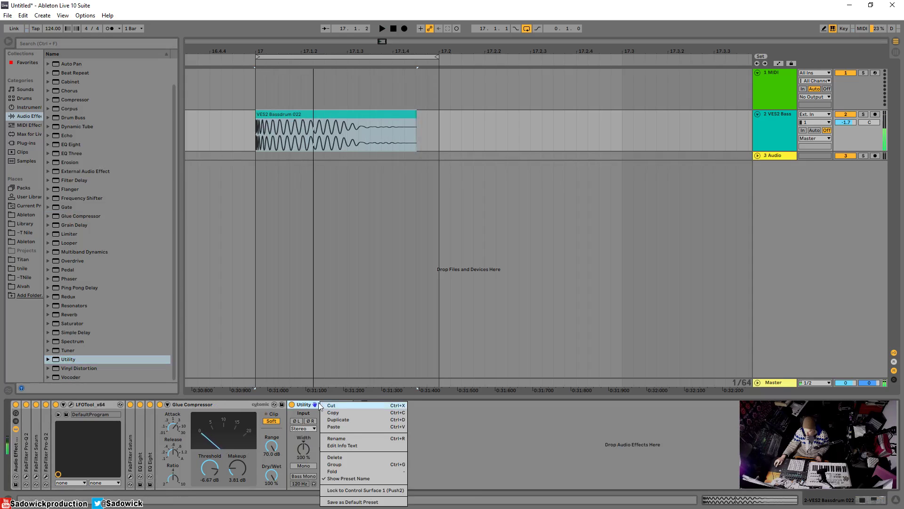
{"action": "left_click", "coordinate": [330, 436]}
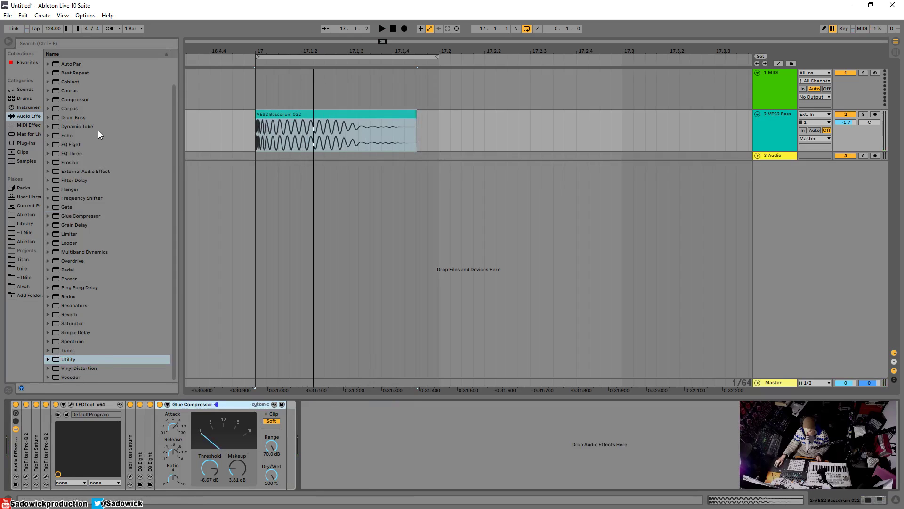
Step: Add a Limiter after the Glue Compressor, set its gain to 1.30 dB, and turn off the compressor's soft clip while auditioning
{"action": "left_click_drag", "start_coordinate": [69, 233], "coordinate": [282, 461]}
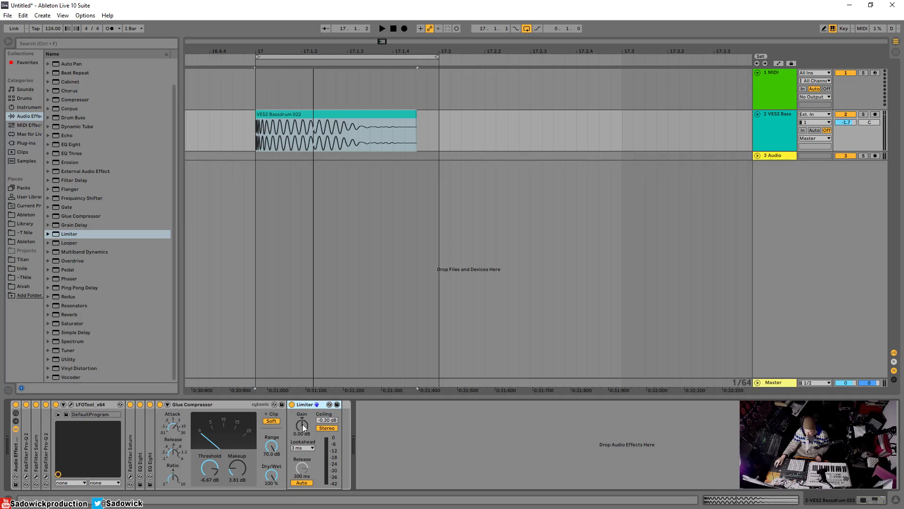
{"action": "key", "text": "space"}
{"action": "left_click_drag", "start_coordinate": [302, 426], "coordinate": [302, 419]}
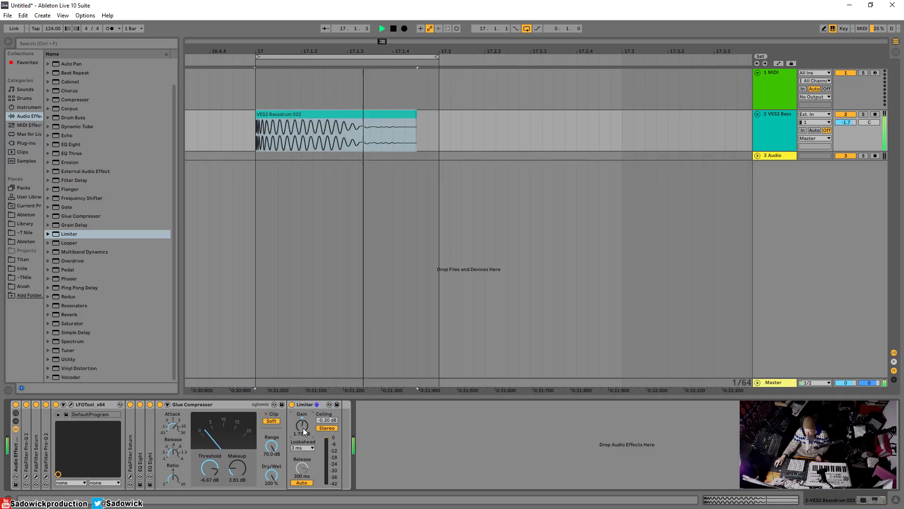
{"action": "left_click_drag", "start_coordinate": [209, 468], "coordinate": [209, 468]}
{"action": "left_click_drag", "start_coordinate": [303, 426], "coordinate": [302, 431]}
{"action": "key", "text": "space"}
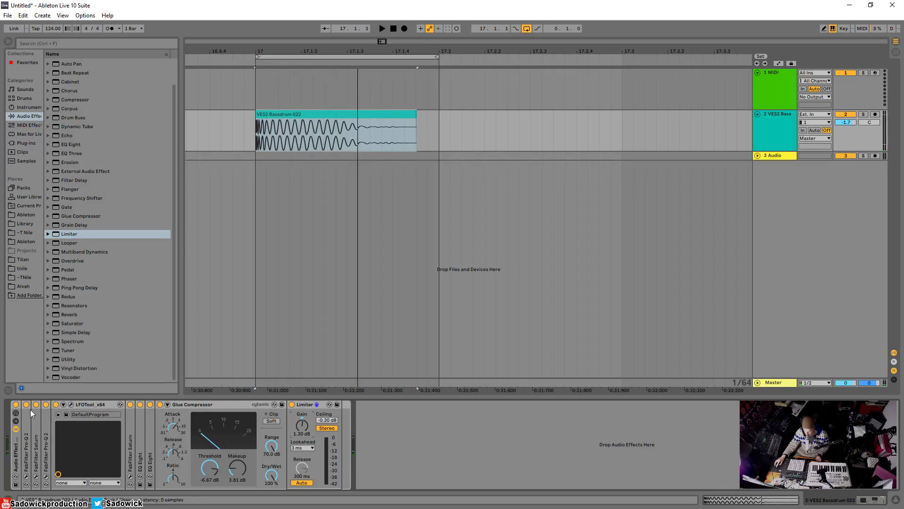
Step: Play the loop with the rack bypassed and re-enabled to compare the original and processed bass drum
{"action": "left_click", "coordinate": [16, 404]}
{"action": "key", "text": "space"}
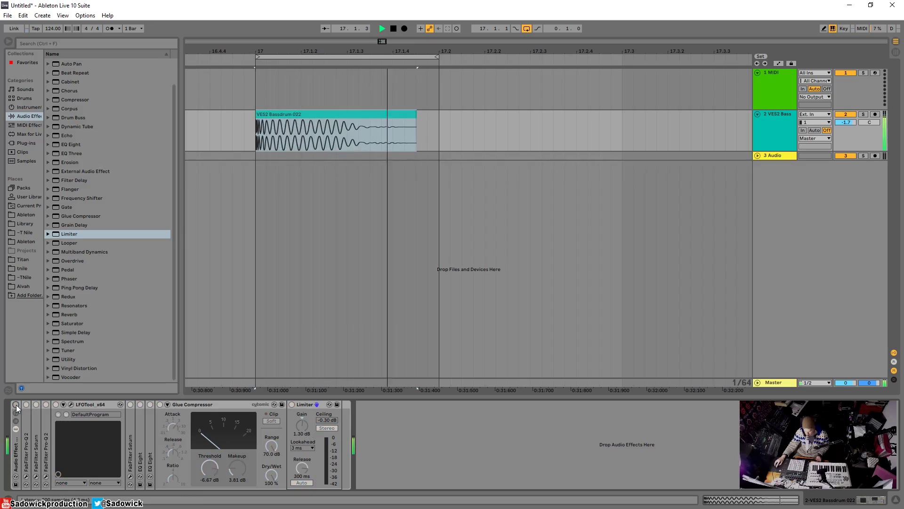
{"action": "left_click", "coordinate": [16, 404]}
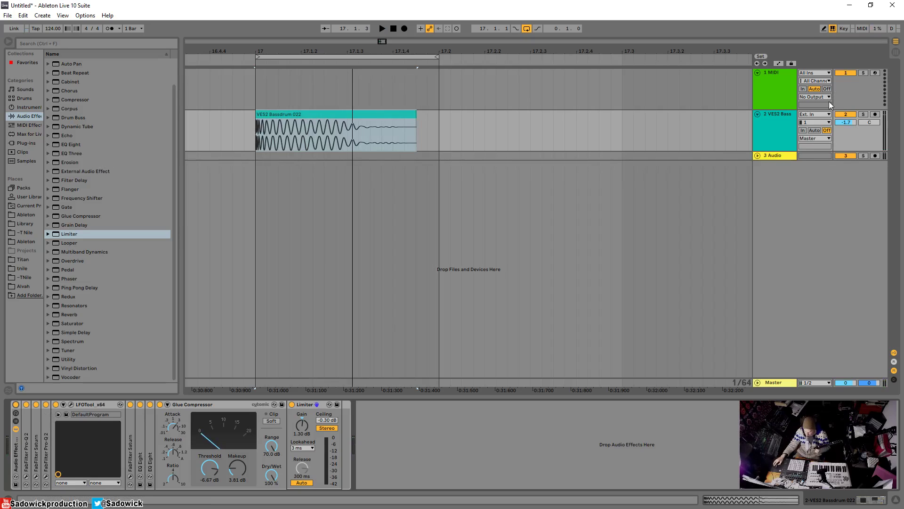
Step: Browse the Vengeance Electroshock 2 pack in the Library and preview several loops from its VES2 Loops 128 BPM folder
{"action": "left_click", "coordinate": [297, 114]}
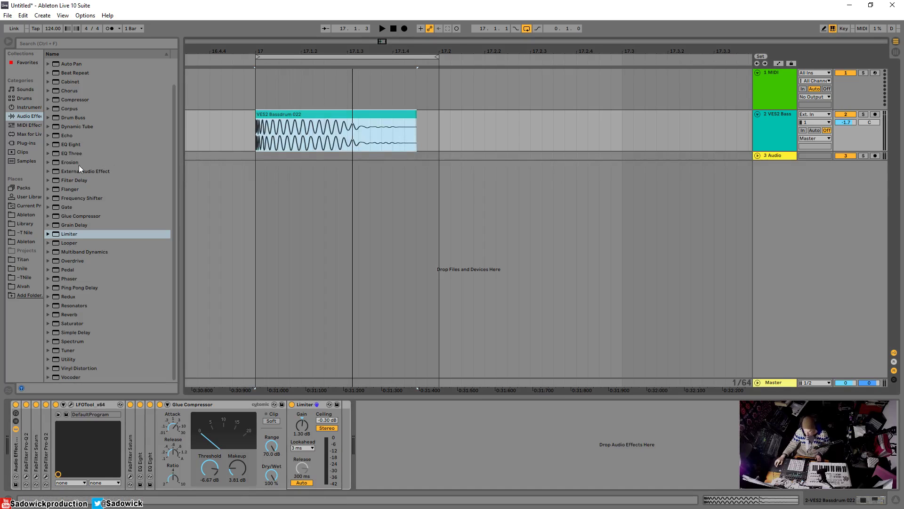
{"action": "left_click", "coordinate": [26, 224]}
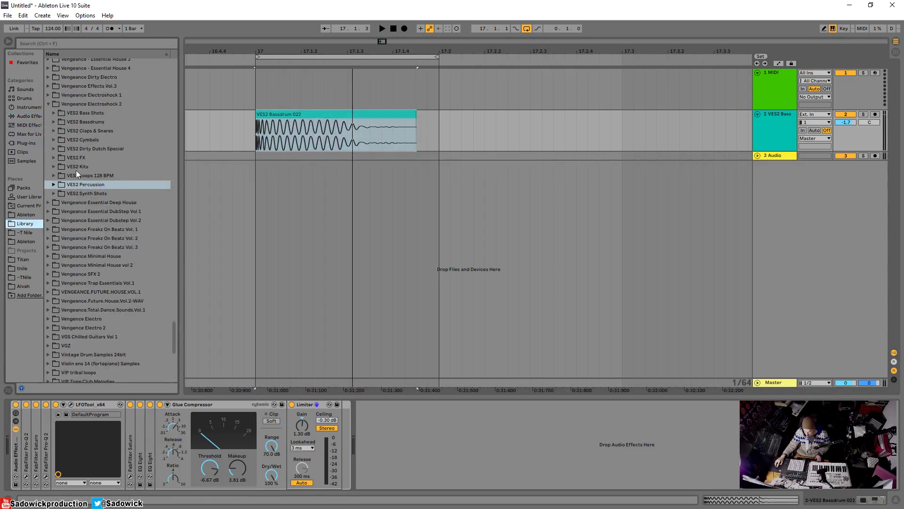
{"action": "double_click", "coordinate": [58, 174]}
{"action": "left_click", "coordinate": [100, 204]}
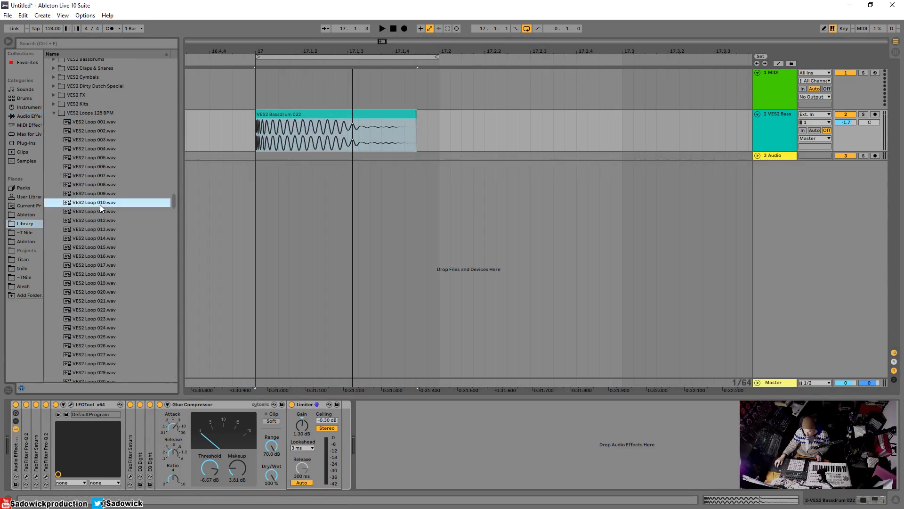
{"action": "left_click", "coordinate": [91, 235]}
{"action": "scroll", "coordinate": [89, 236], "scroll_direction": "down", "scroll_amount": 3}
{"action": "left_click", "coordinate": [88, 236]}
{"action": "left_click_drag", "start_coordinate": [173, 203], "coordinate": [174, 196]}
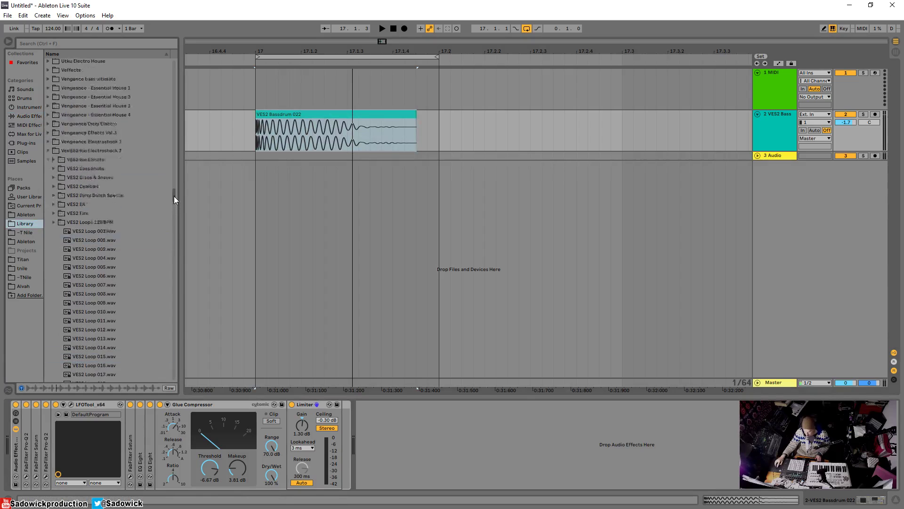
{"action": "left_click", "coordinate": [88, 196]}
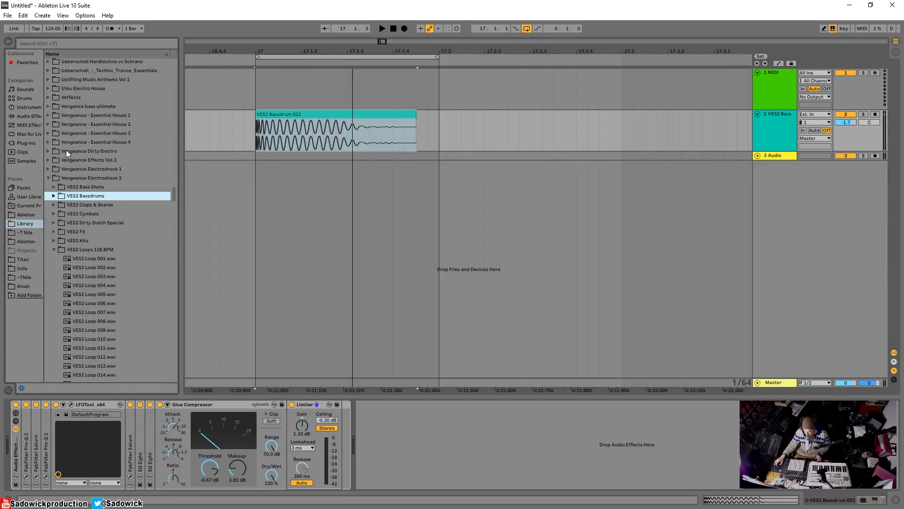
{"action": "scroll", "coordinate": [71, 150], "scroll_direction": "up", "scroll_amount": 2}
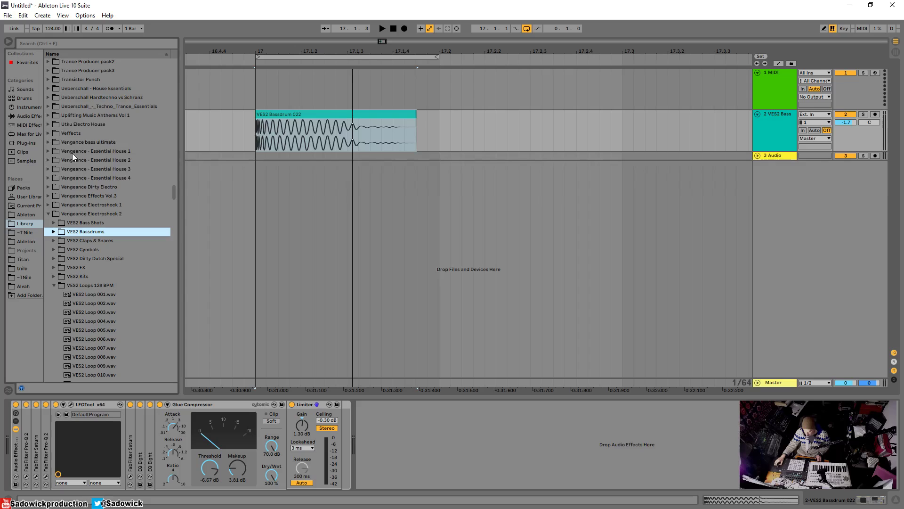
{"action": "scroll", "coordinate": [72, 154], "scroll_direction": "up", "scroll_amount": 1}
Step: Search the Library for "techno" and open the WAV 125 folder of the Sounds.To.Sample.Afterhours.Techno pack
{"action": "left_click", "coordinate": [63, 43]}
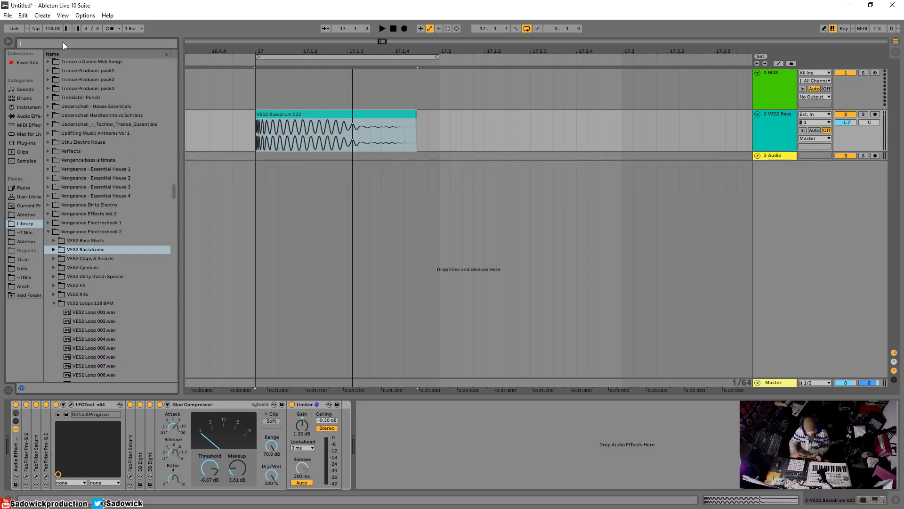
{"action": "type", "text": "te"}
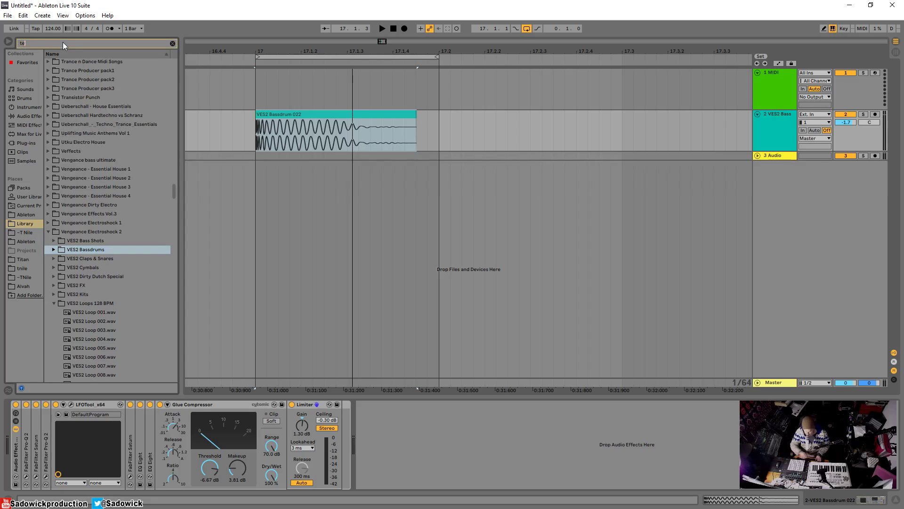
{"action": "type", "text": "chno"}
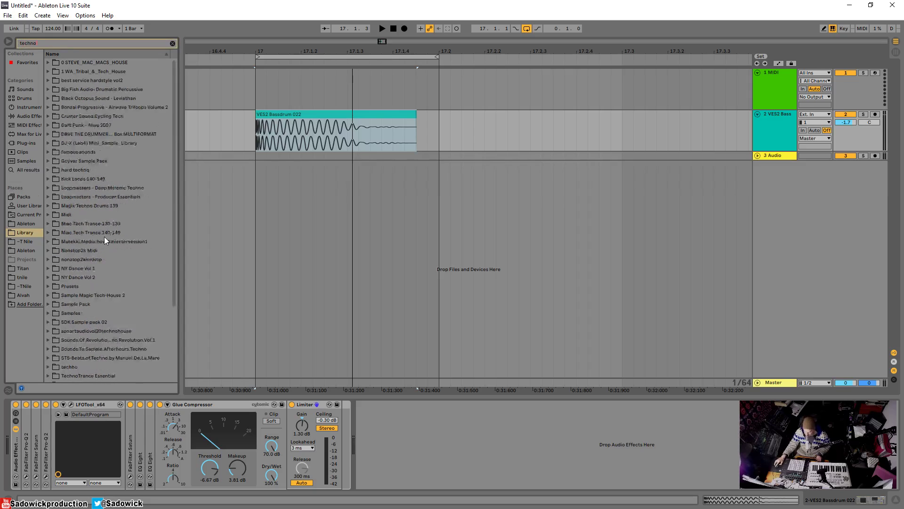
{"action": "left_click", "coordinate": [47, 349]}
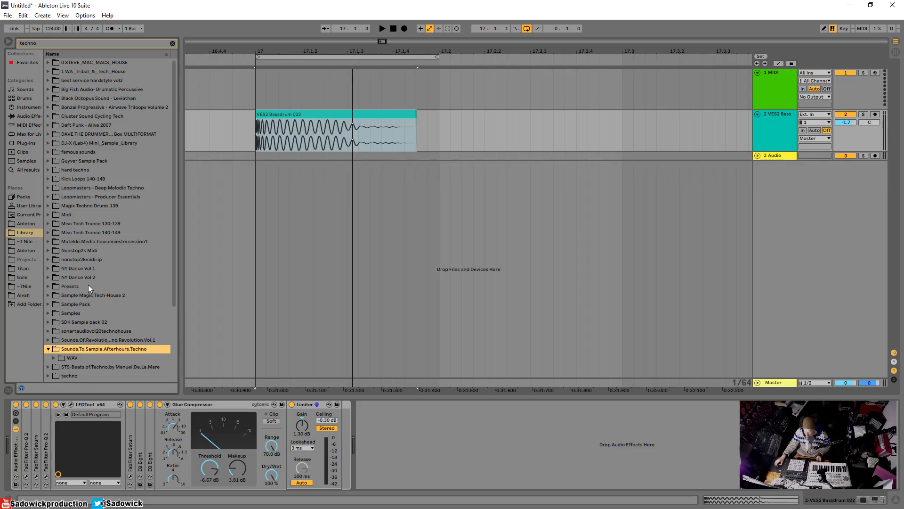
{"action": "key", "text": "Down"}
{"action": "key", "text": "Right"}
{"action": "scroll", "coordinate": [80, 295], "scroll_direction": "down", "scroll_amount": 2}
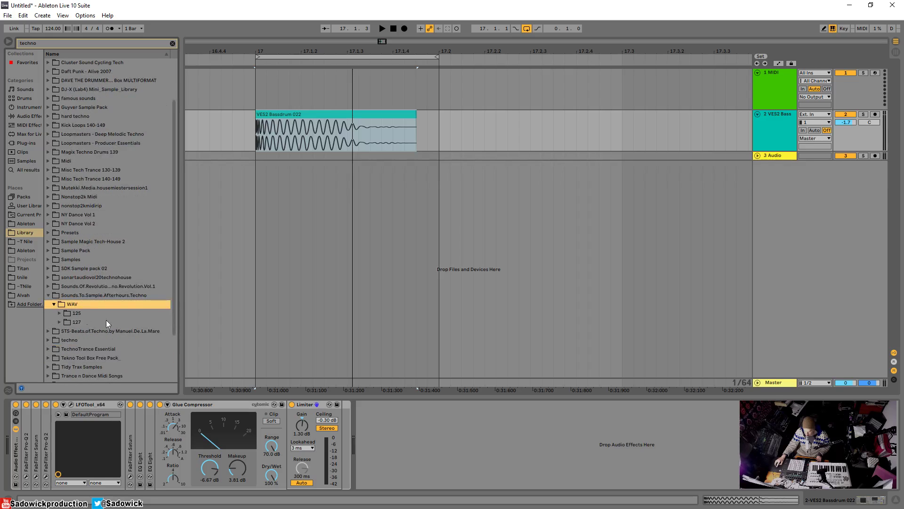
{"action": "key", "text": "Down"}
{"action": "key", "text": "Right"}
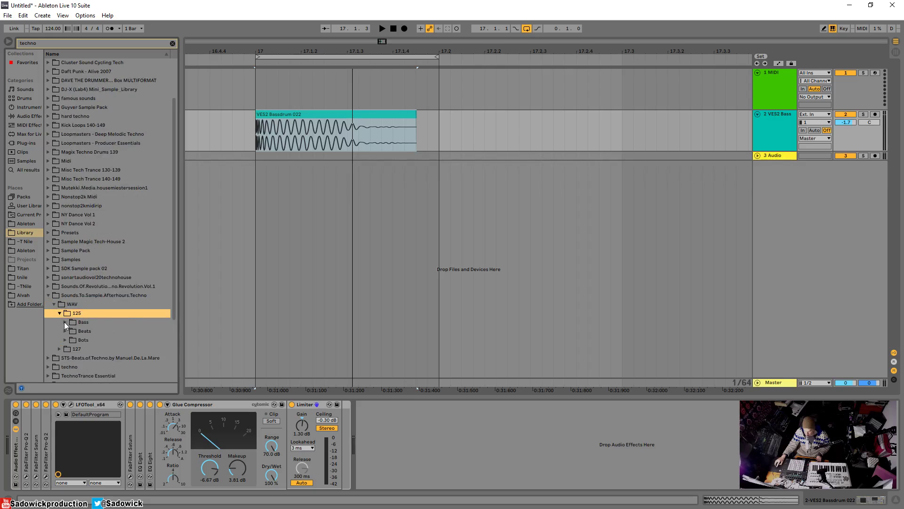
Step: Preview the first bass loops in the 125 Bass folder, up to MT2_Bass_125_A_05.wav
{"action": "left_click", "coordinate": [121, 325]}
{"action": "left_click", "coordinate": [107, 332]}
{"action": "left_click", "coordinate": [108, 345]}
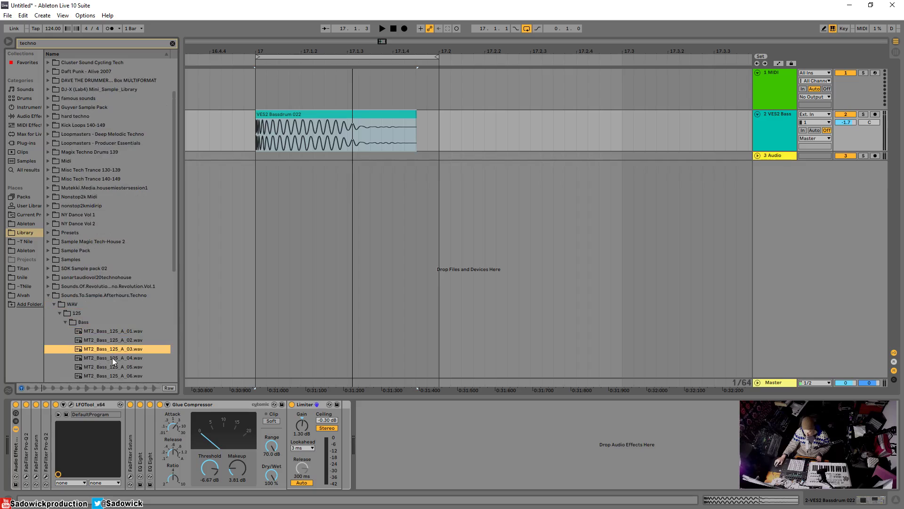
{"action": "left_click", "coordinate": [103, 358]}
{"action": "scroll", "coordinate": [104, 358], "scroll_direction": "down", "scroll_amount": 2}
{"action": "left_click", "coordinate": [105, 322]}
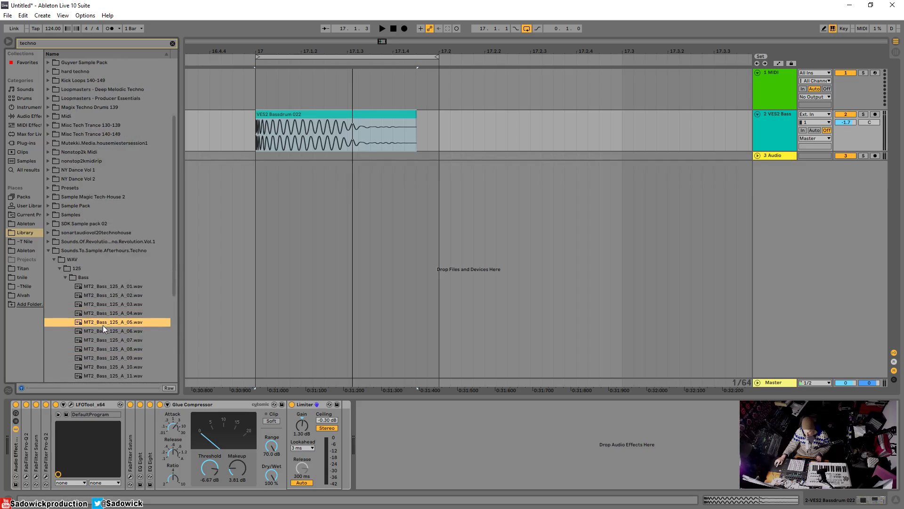
Step: Add MT2_Bass_125_A_05 to track 3 at bar 17, unfold the track, and play it at -8.9 dB with the bass drum
{"action": "left_click_drag", "start_coordinate": [100, 324], "coordinate": [255, 156]}
{"action": "left_click", "coordinate": [757, 156]}
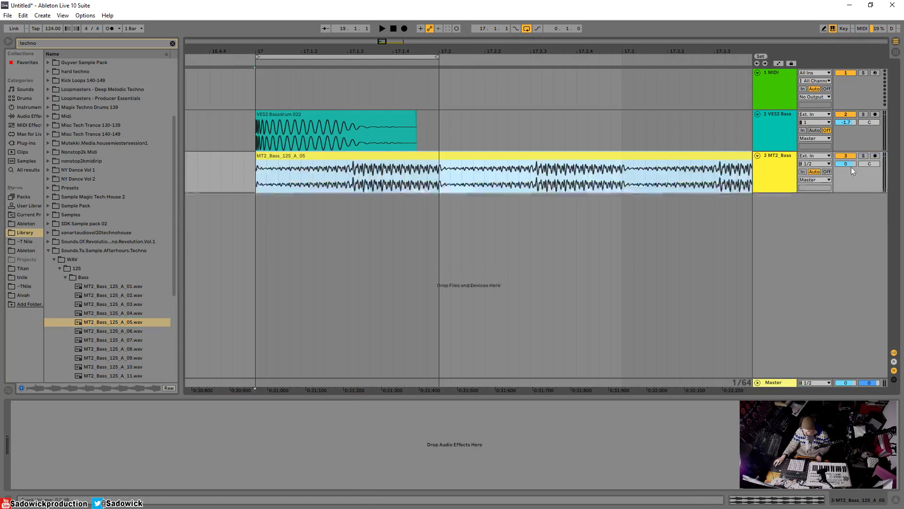
{"action": "key", "text": "space"}
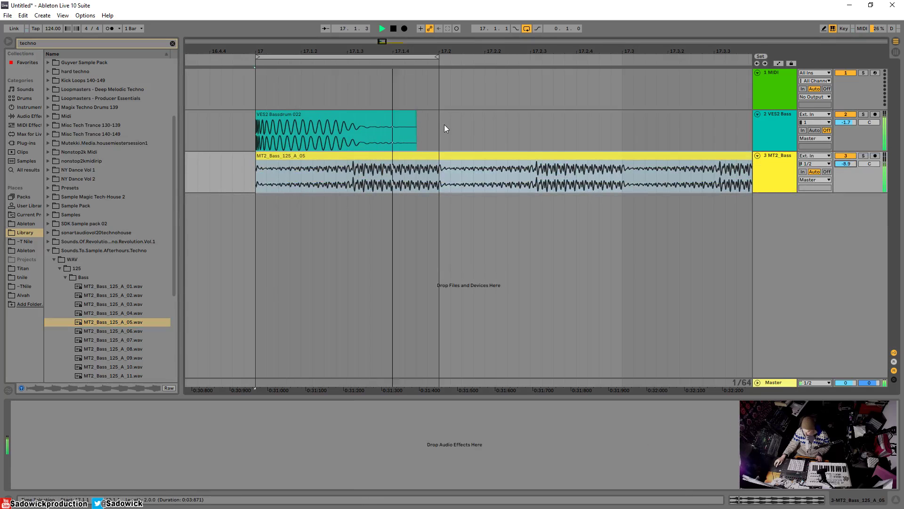
Step: Duplicate the one-beat bass drum region three times to fill bar 17 with four kicks
{"action": "left_click_drag", "start_coordinate": [445, 125], "coordinate": [255, 125]}
{"action": "key", "text": "ctrl+d"}
{"action": "key", "text": "ctrl+d"}
{"action": "key", "text": "ctrl+d"}
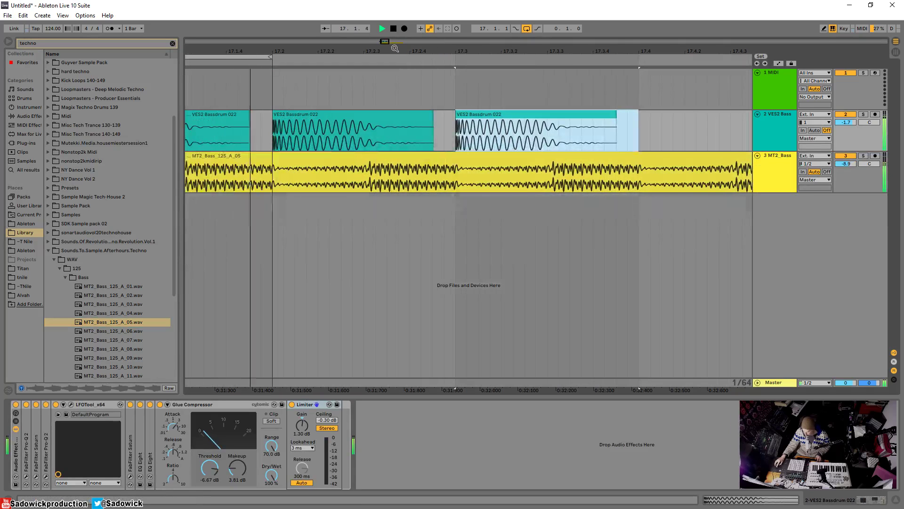
Step: Extend the loop region to the whole of bar 17 and trim the bass clip to end at bar 18
{"action": "left_click_drag", "start_coordinate": [394, 51], "coordinate": [394, 20]}
{"action": "left_click_drag", "start_coordinate": [344, 57], "coordinate": [430, 57]}
{"action": "left_click_drag", "start_coordinate": [540, 154], "coordinate": [430, 160]}
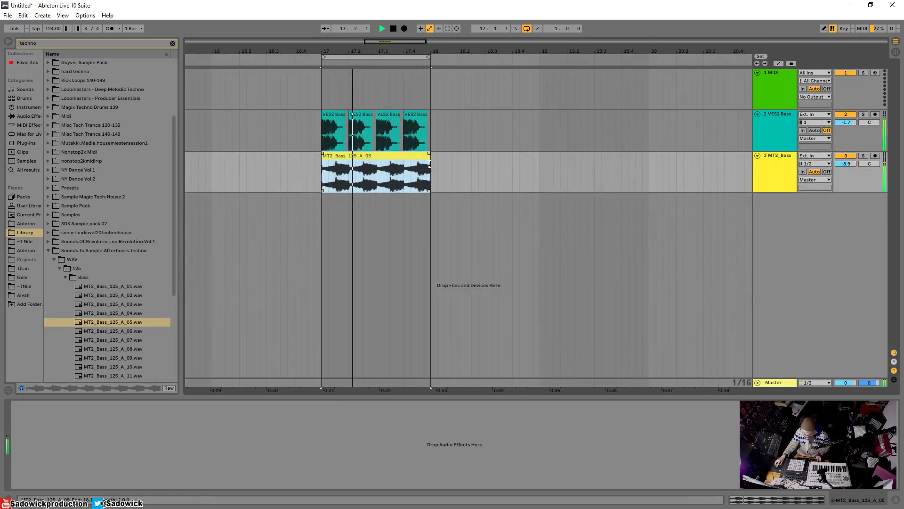
Step: Set the project tempo to 125 BPM and play the loop with the bass drum clip selected
{"action": "key", "text": "space"}
{"action": "left_click_drag", "start_coordinate": [53, 29], "coordinate": [53, 26]}
{"action": "left_click", "coordinate": [327, 114]}
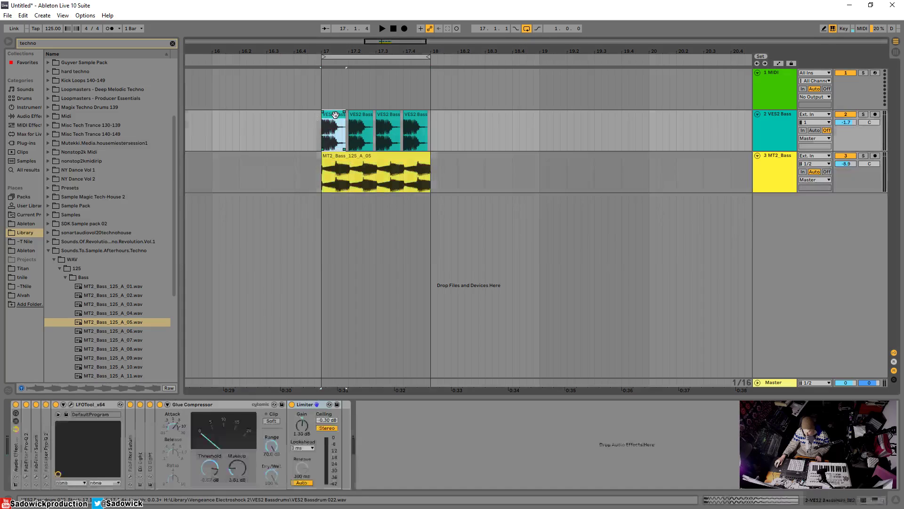
{"action": "key", "text": "space"}
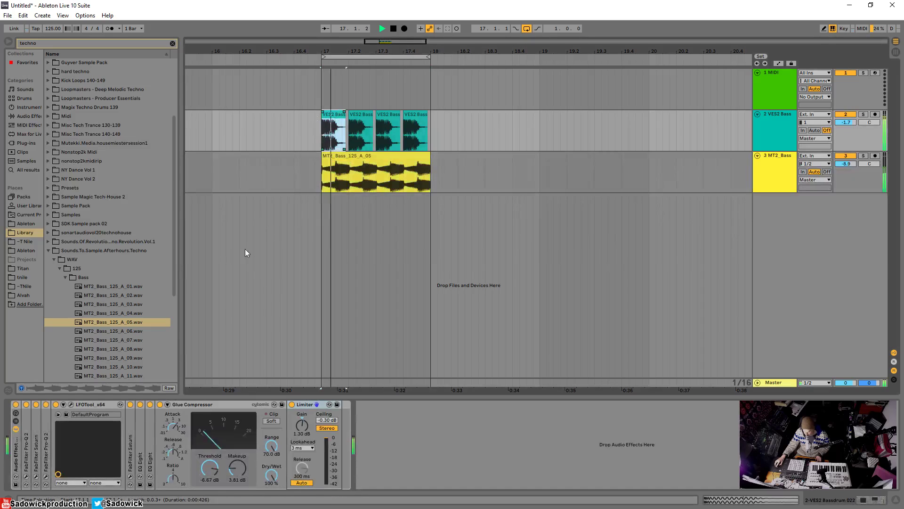
Step: Preview drum loops in the 125 Beats folder, including MT2_Beats_125_07.wav and MT2_Beats_125_10.wav
{"action": "left_click", "coordinate": [66, 277]}
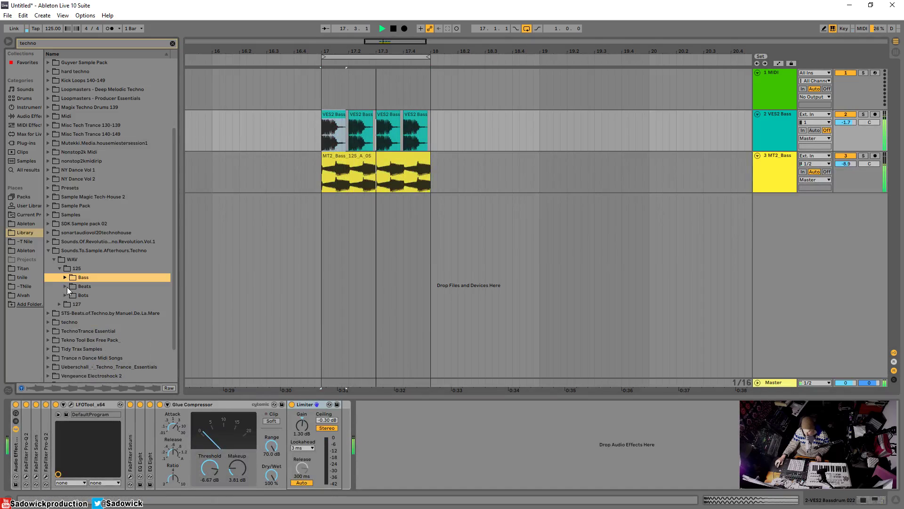
{"action": "left_click", "coordinate": [67, 286]}
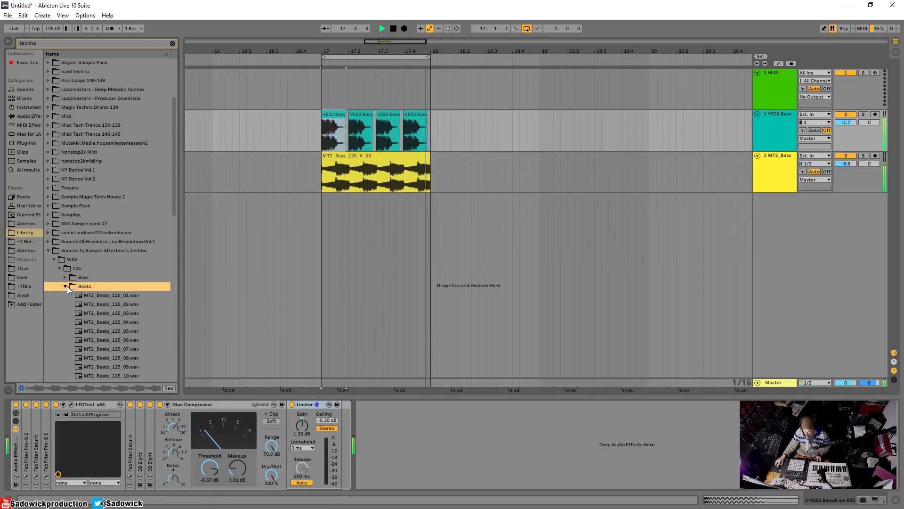
{"action": "left_click", "coordinate": [105, 314]}
{"action": "scroll", "coordinate": [105, 313], "scroll_direction": "down", "scroll_amount": 1}
{"action": "left_click", "coordinate": [104, 314]}
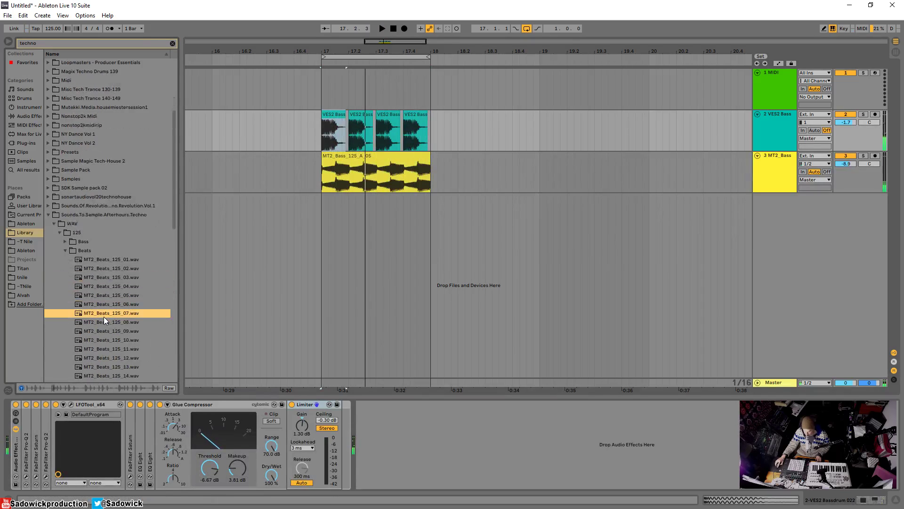
{"action": "left_click", "coordinate": [104, 331]}
{"action": "left_click", "coordinate": [98, 341]}
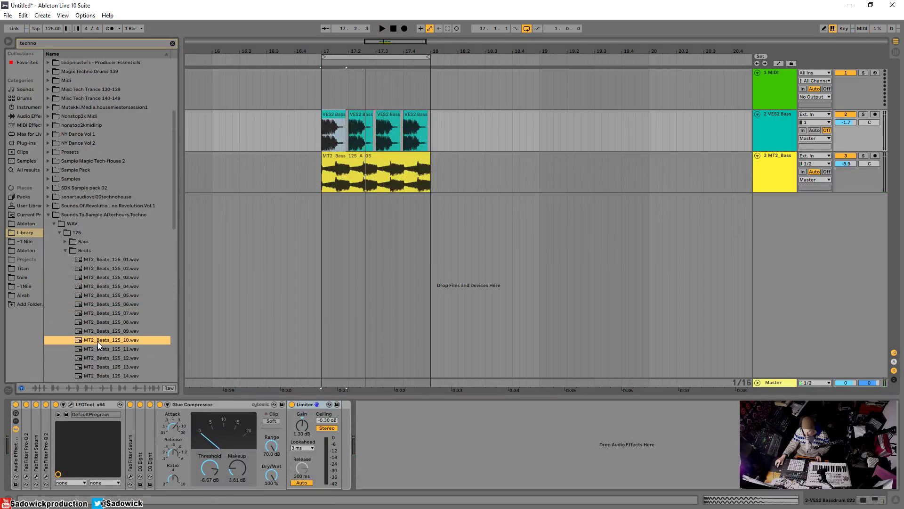
Step: Place MT2_Beats_125_10 on a new audio track at bar 17 and set its volume to -13.6 dB during playback
{"action": "left_click_drag", "start_coordinate": [112, 338], "coordinate": [323, 222]}
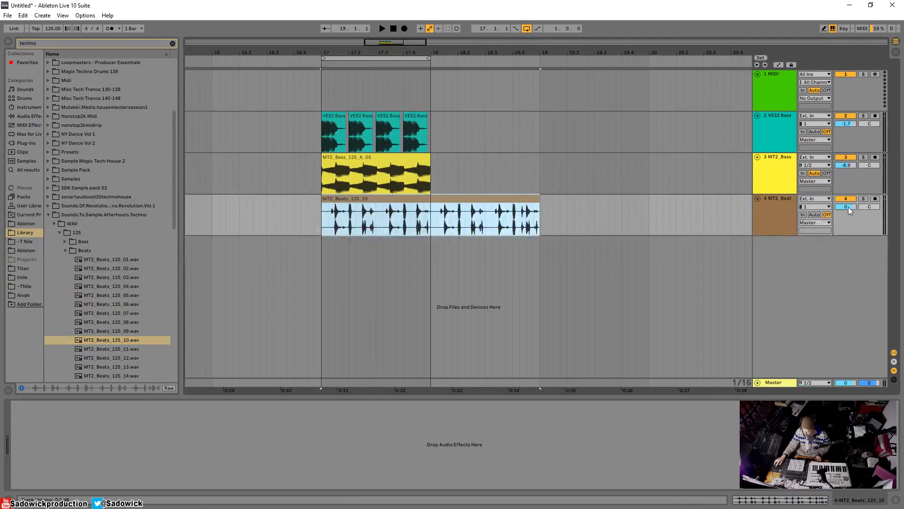
{"action": "key", "text": "space"}
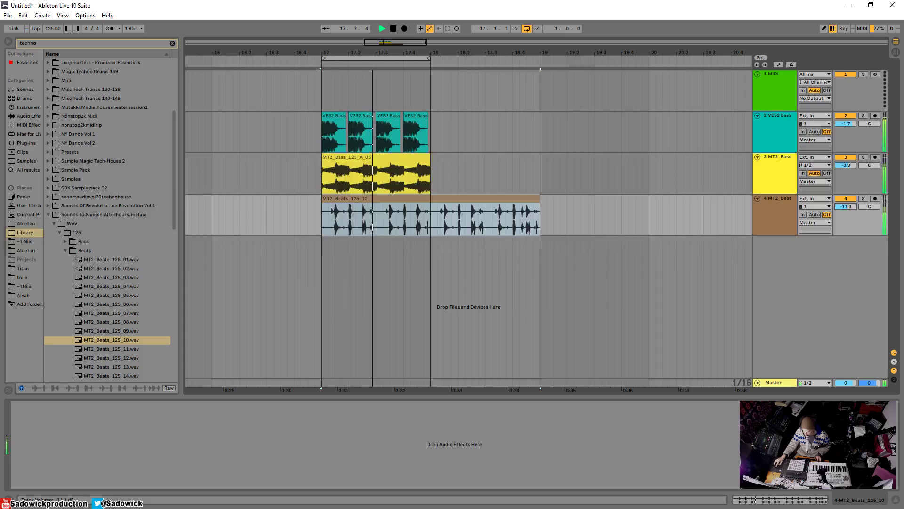
{"action": "left_click_drag", "start_coordinate": [849, 209], "coordinate": [850, 224]}
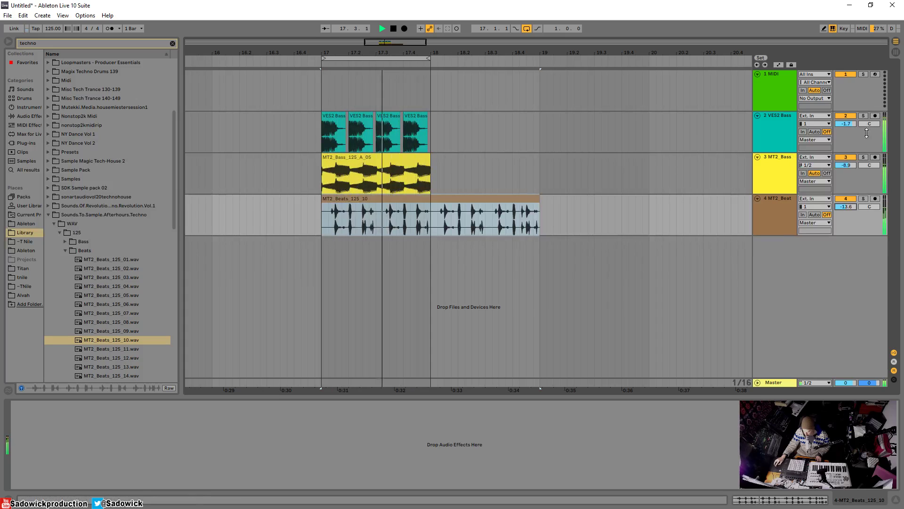
Step: Switch the bass track off and on during playback to hear the kick and beats with and without it
{"action": "left_click", "coordinate": [851, 158]}
{"action": "left_click", "coordinate": [852, 157]}
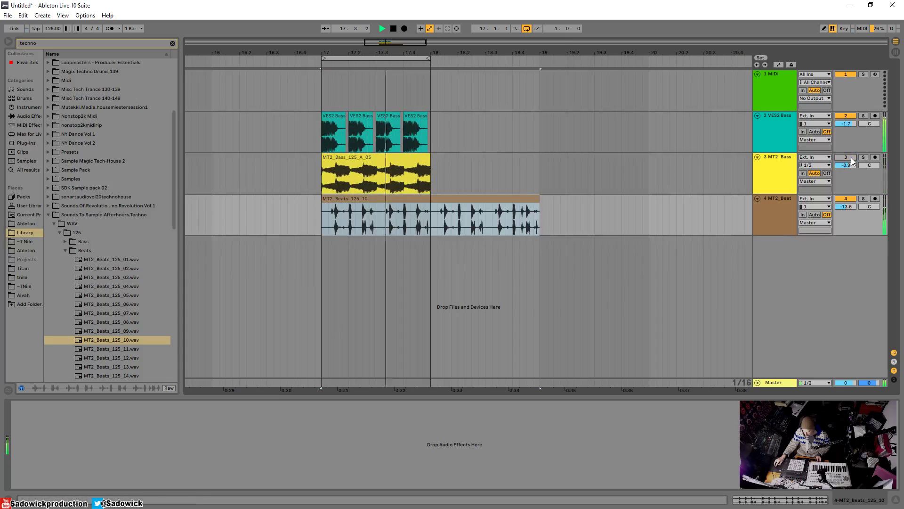
{"action": "left_click", "coordinate": [852, 157]}
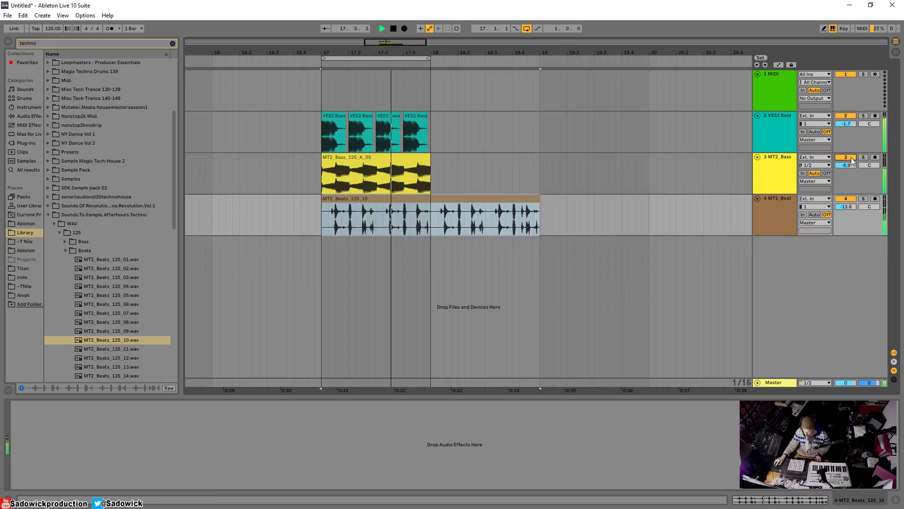
Step: Preview more bass loops in the 125 Bass folder and replace the clip on track 3 with MT2_Bass_125_A_07
{"action": "left_click", "coordinate": [63, 240]}
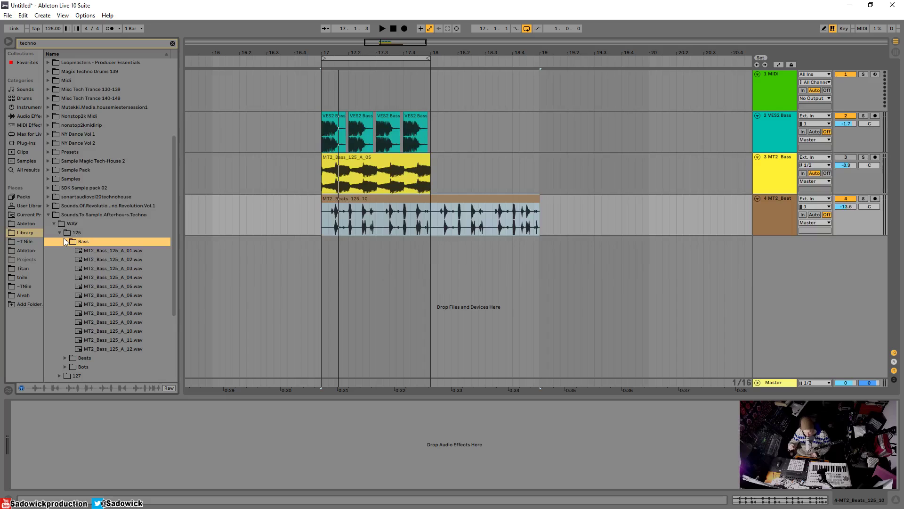
{"action": "left_click", "coordinate": [115, 283]}
{"action": "key", "text": "Down"}
{"action": "key", "text": "Down"}
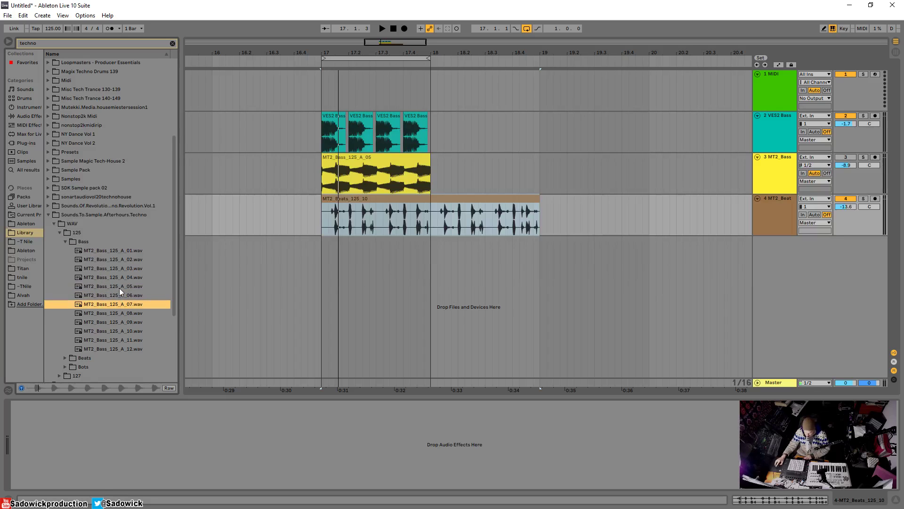
{"action": "left_click_drag", "start_coordinate": [114, 305], "coordinate": [322, 170]}
Step: Play the loop, reactivate the bass track, and set its volume to -6.4 dB
{"action": "key", "text": "space"}
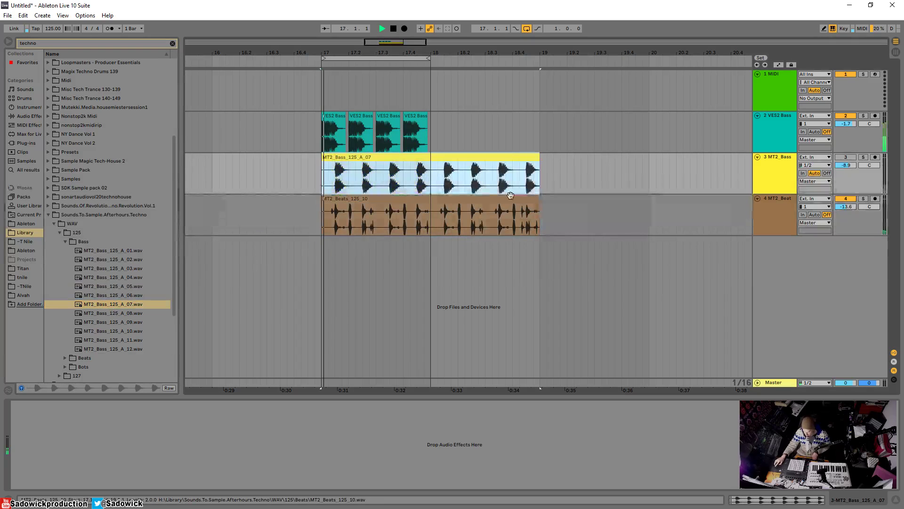
{"action": "left_click", "coordinate": [846, 158]}
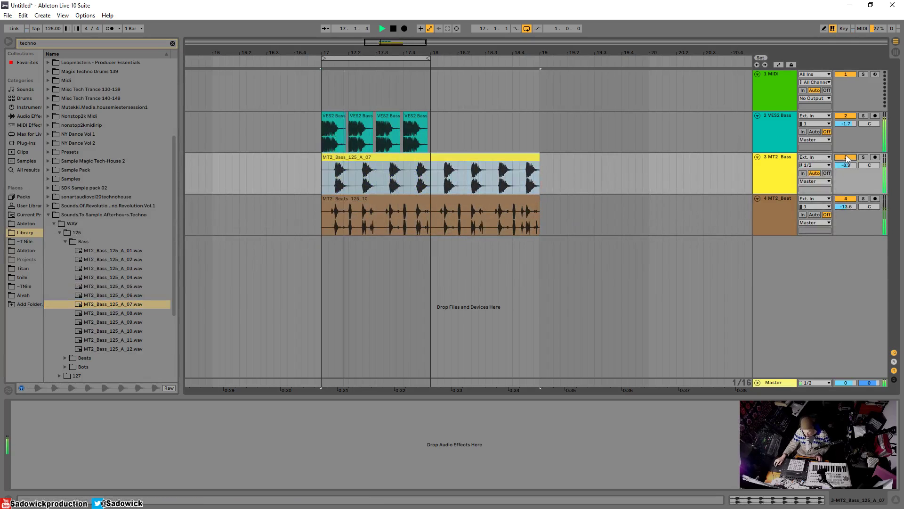
{"action": "left_click_drag", "start_coordinate": [846, 165], "coordinate": [847, 159]}
Step: Toggle the beats track during playback to compare the mix, leaving it muted
{"action": "left_click", "coordinate": [852, 198]}
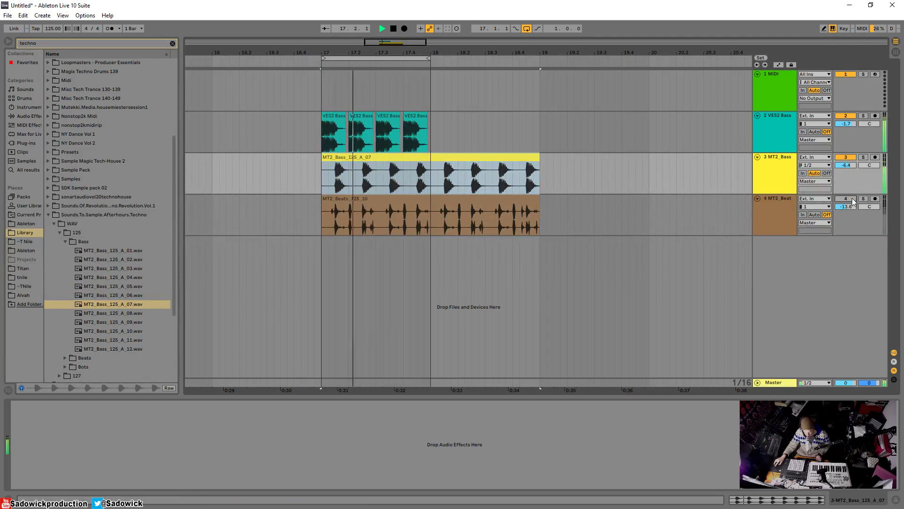
{"action": "left_click", "coordinate": [852, 198]}
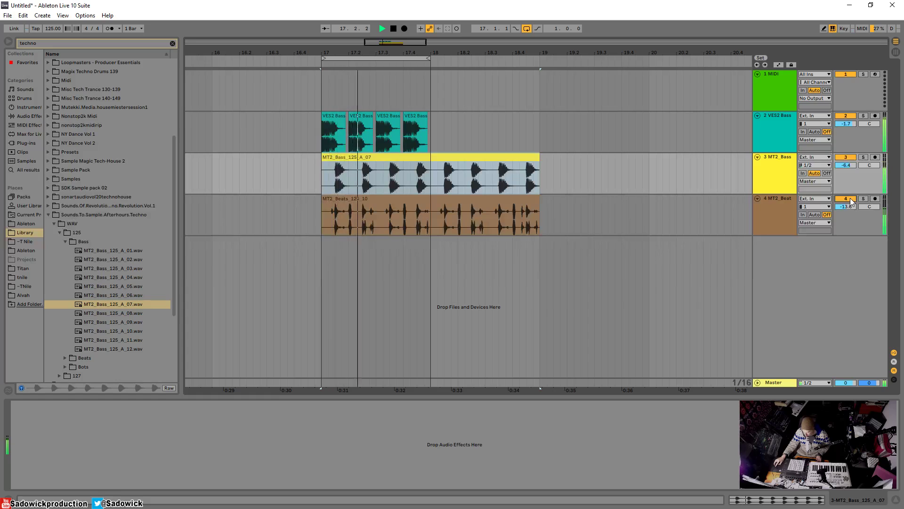
{"action": "left_click", "coordinate": [852, 198]}
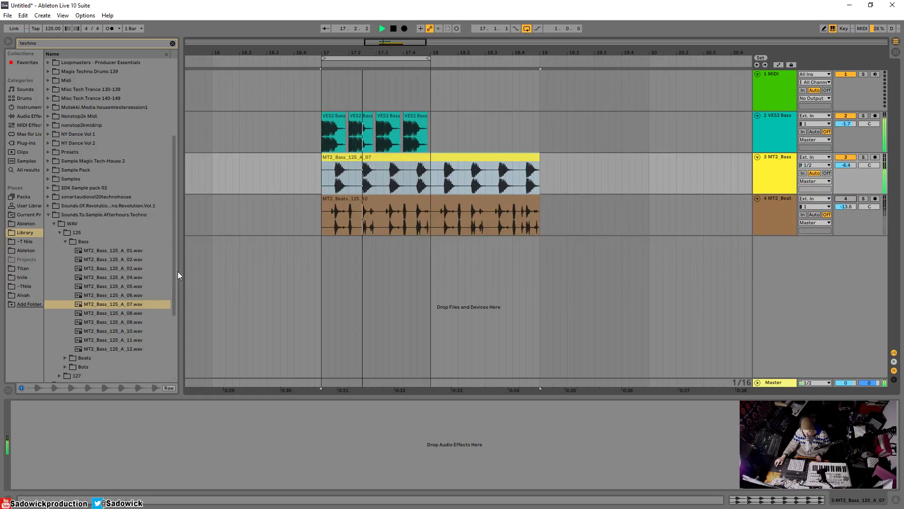
{"action": "scroll", "coordinate": [118, 273], "scroll_direction": "down", "scroll_amount": 2}
Step: Stop playback and delete the parts of the bass and beats clips that extend past bar 18
{"action": "key", "text": "space"}
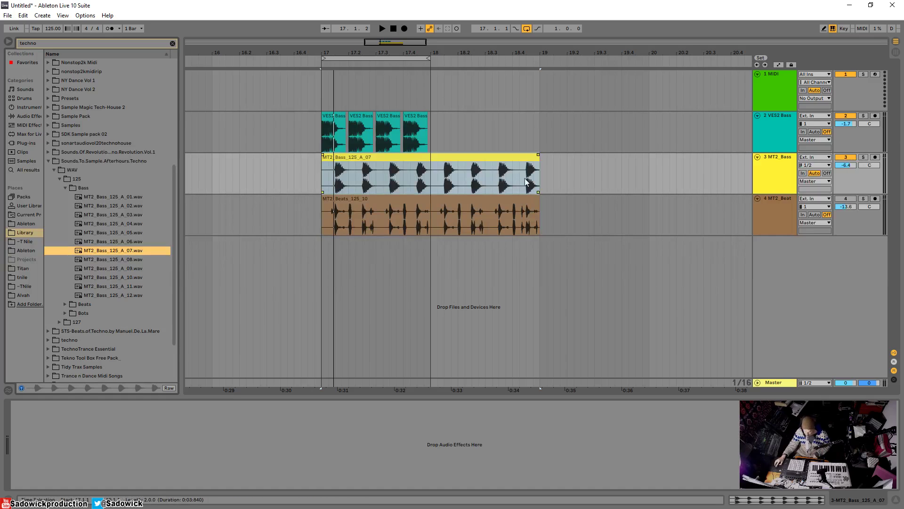
{"action": "left_click_drag", "start_coordinate": [588, 223], "coordinate": [431, 159]}
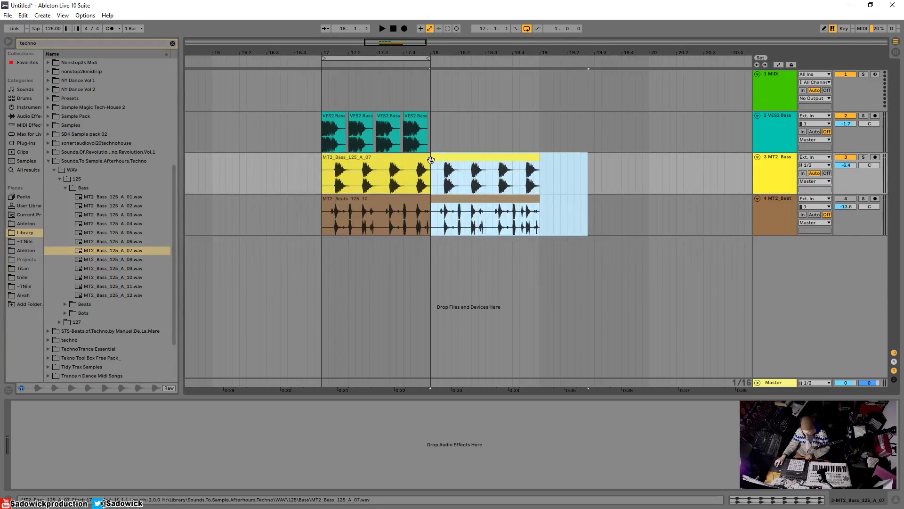
{"action": "key", "text": "Delete"}
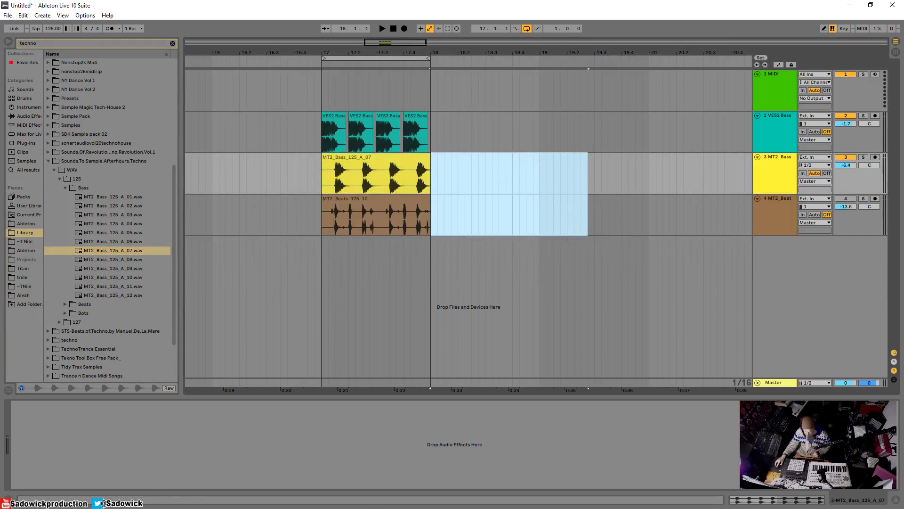